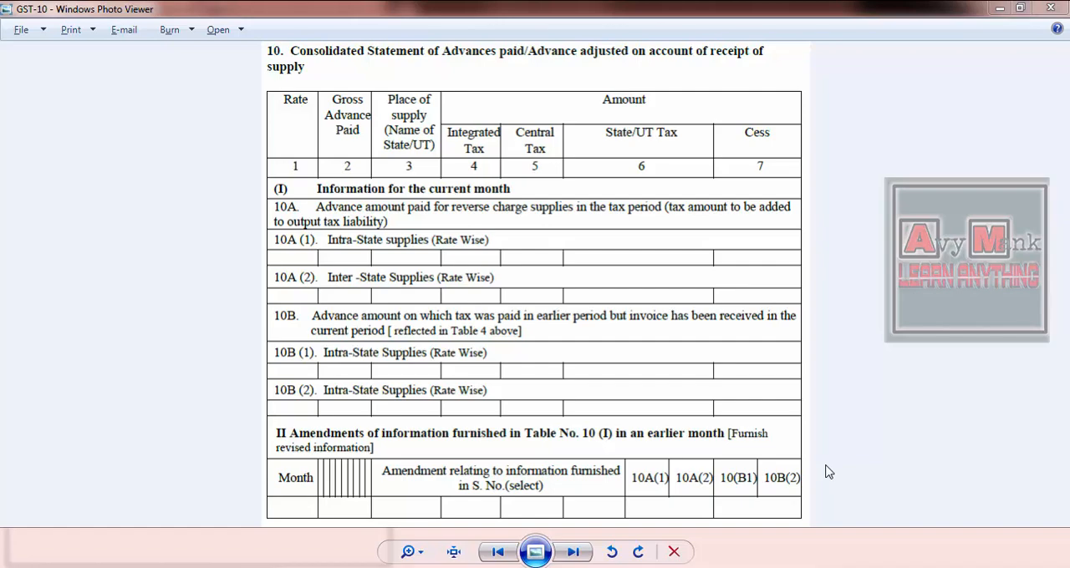
- Look over the sample images of the GST-10 statement, the invoice and Form No. 15G, ending in the blank Word document
key(alt+Tab)
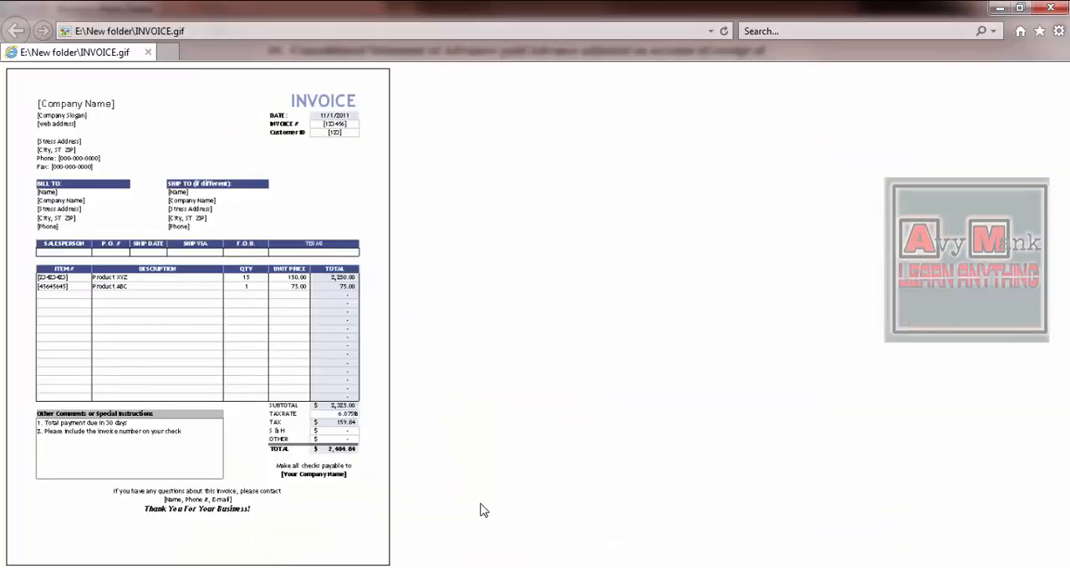
key(alt+Tab)
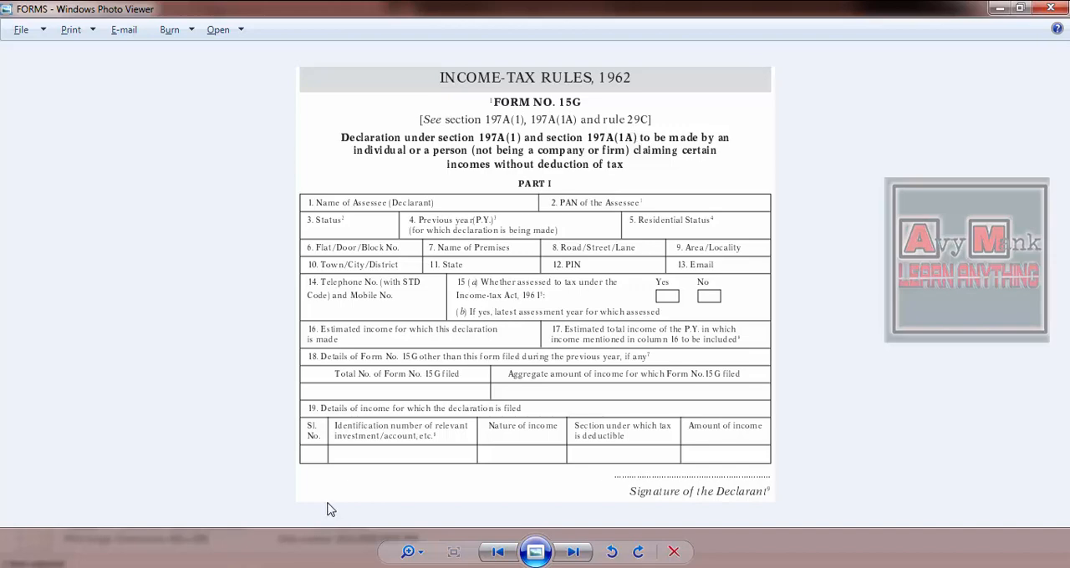
key(alt+Tab)
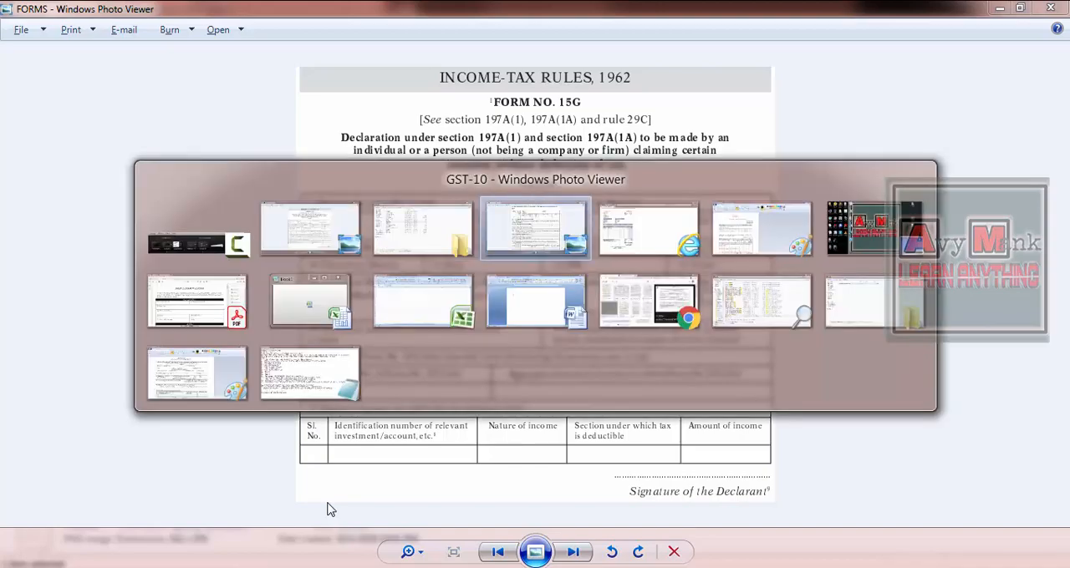
key(alt+Tab)
key(alt+Tab)
key(alt+Tab)
key(alt+Tab)
key(alt+Tab)
key(alt+Tab)
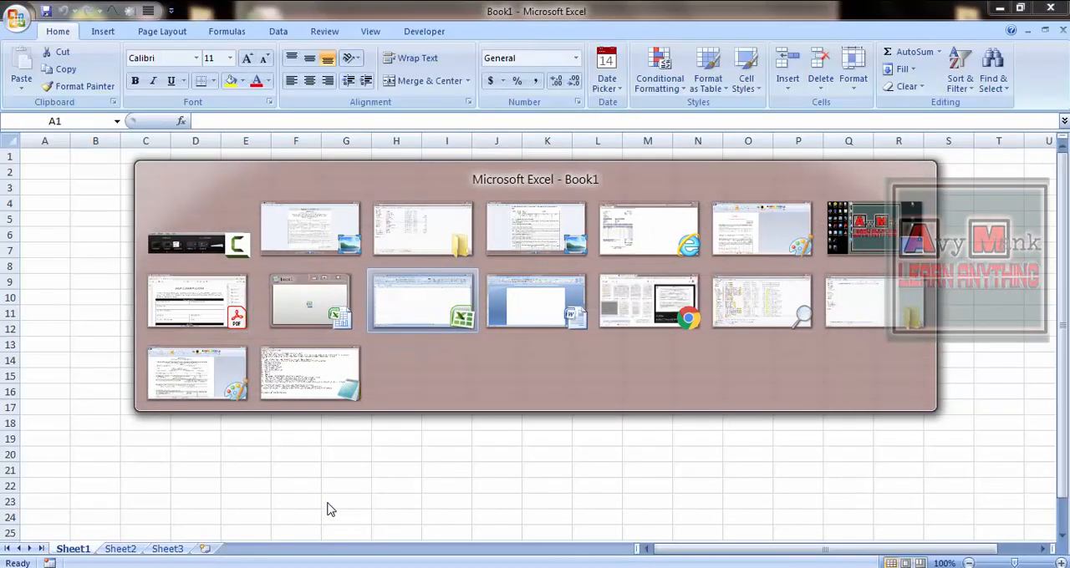
key(alt+Tab)
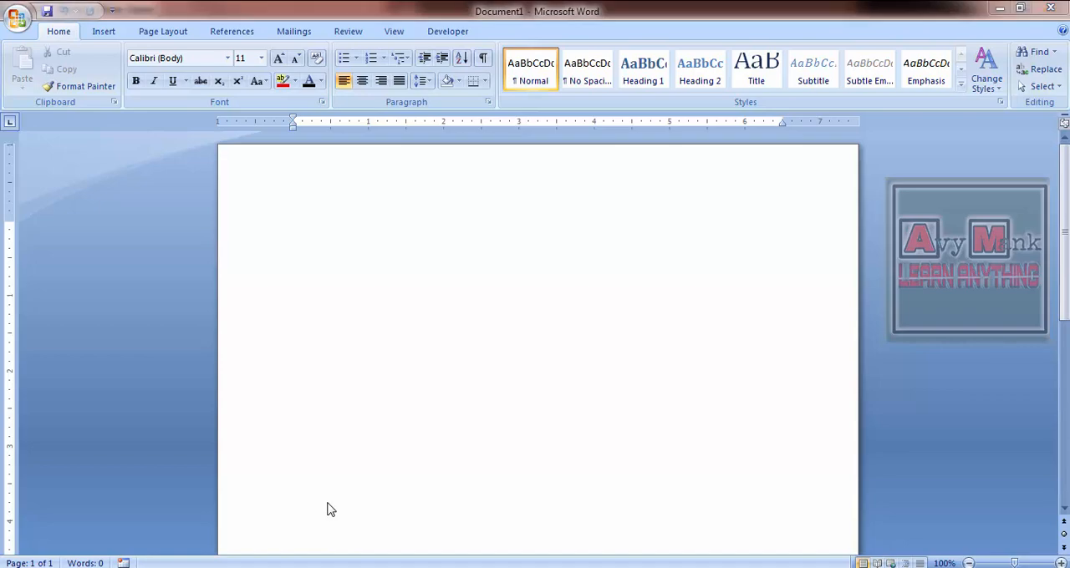
- Examine the row and column layout of the Form No. 15G image and return to the blank Word document
key(alt+Tab)
key(alt+Tab)
key(alt+Tab)
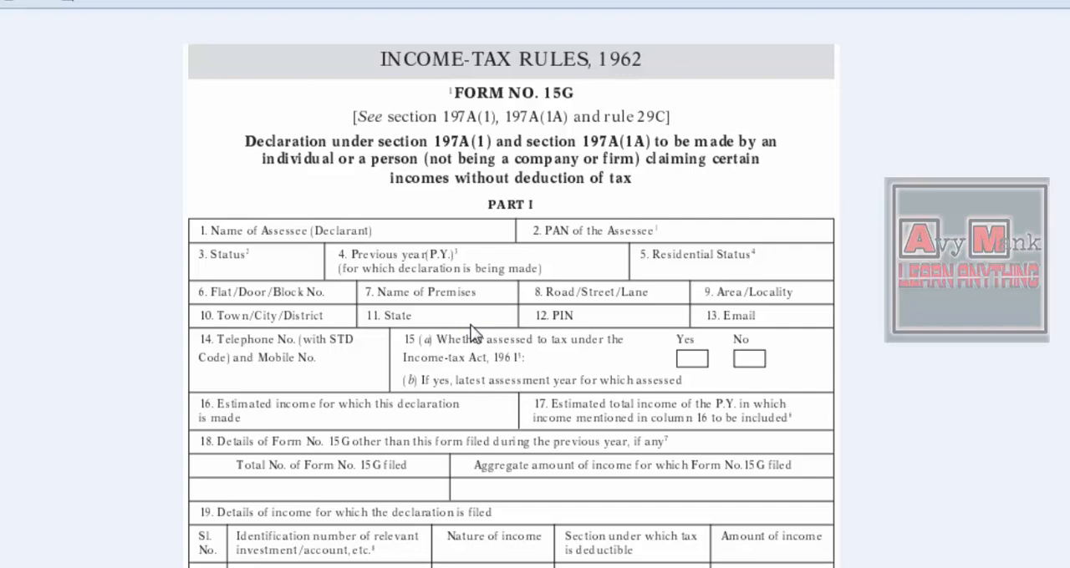
key(alt+Tab)
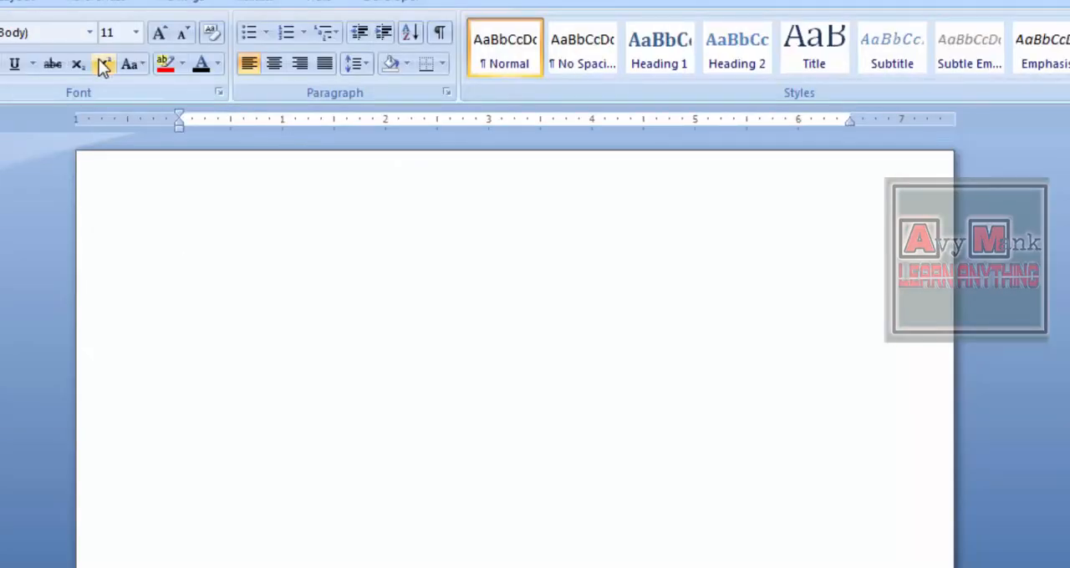
- Insert a table with 1 column and 1 row in the blank document
click(1, 1)
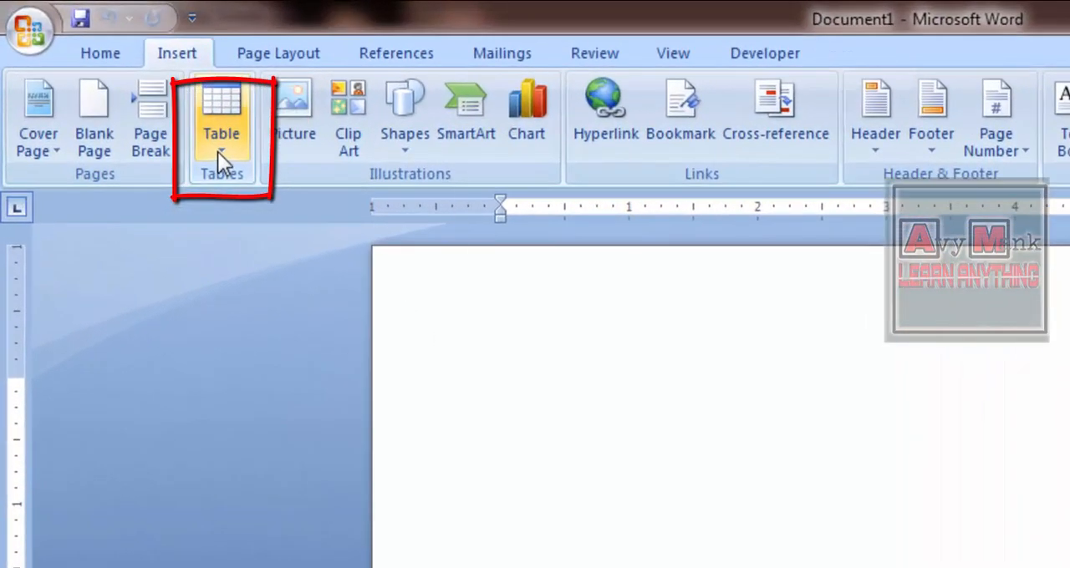
click(83, 81)
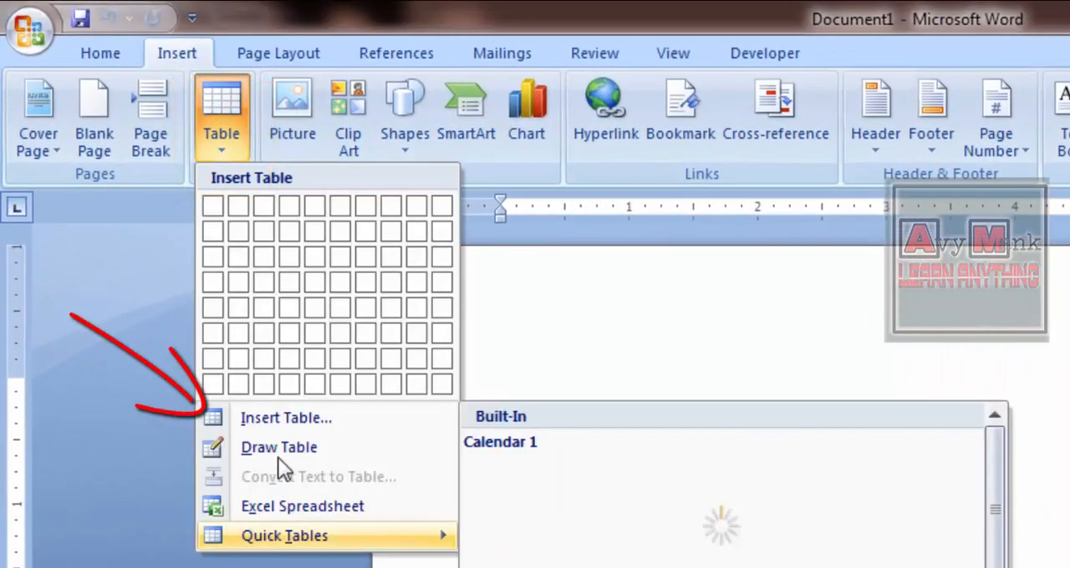
click(284, 430)
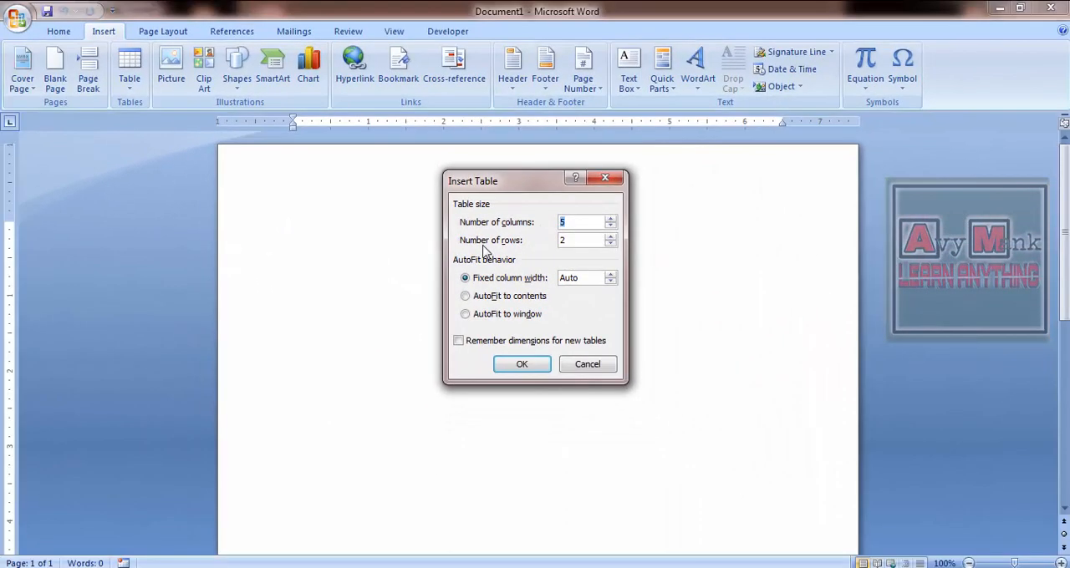
text(1)
key(Tab)
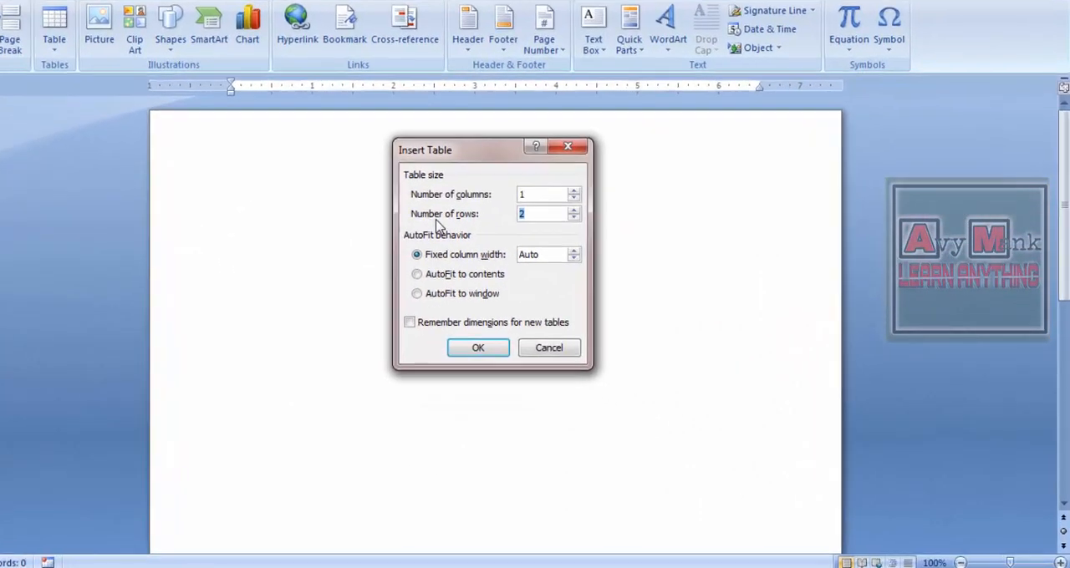
text(1)
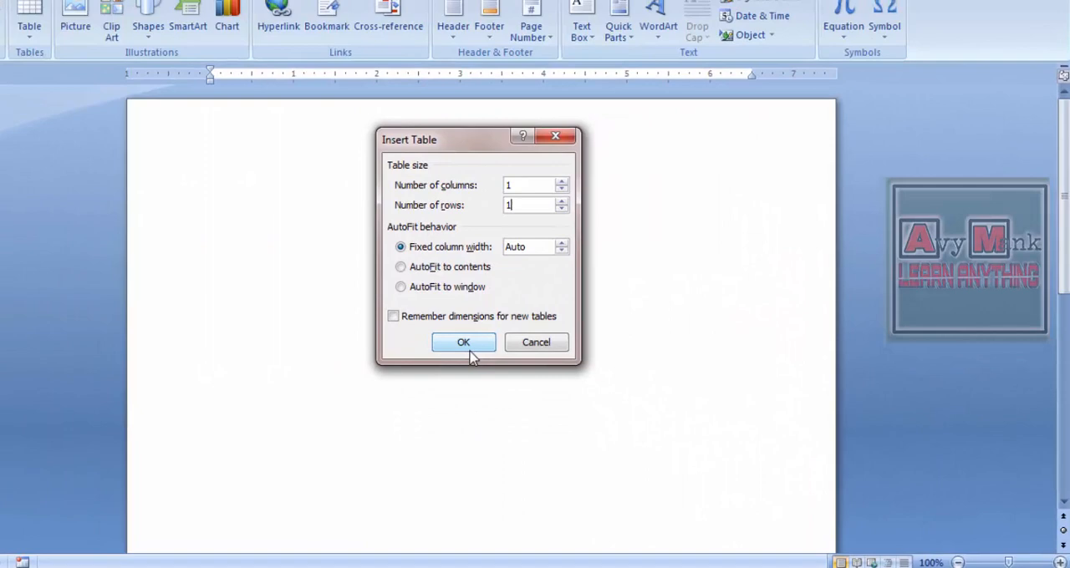
click(470, 349)
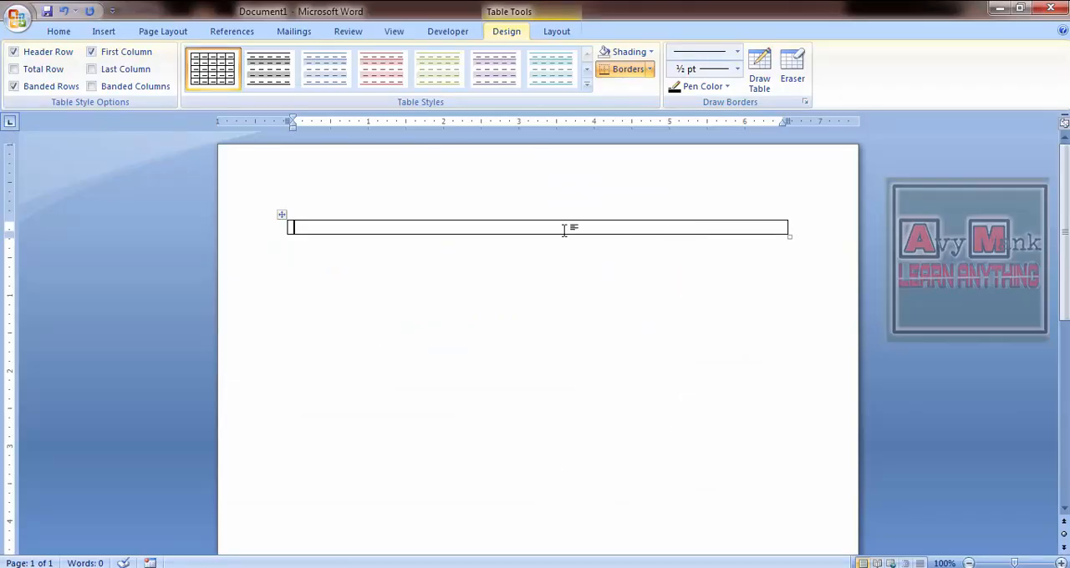
click(147, 34)
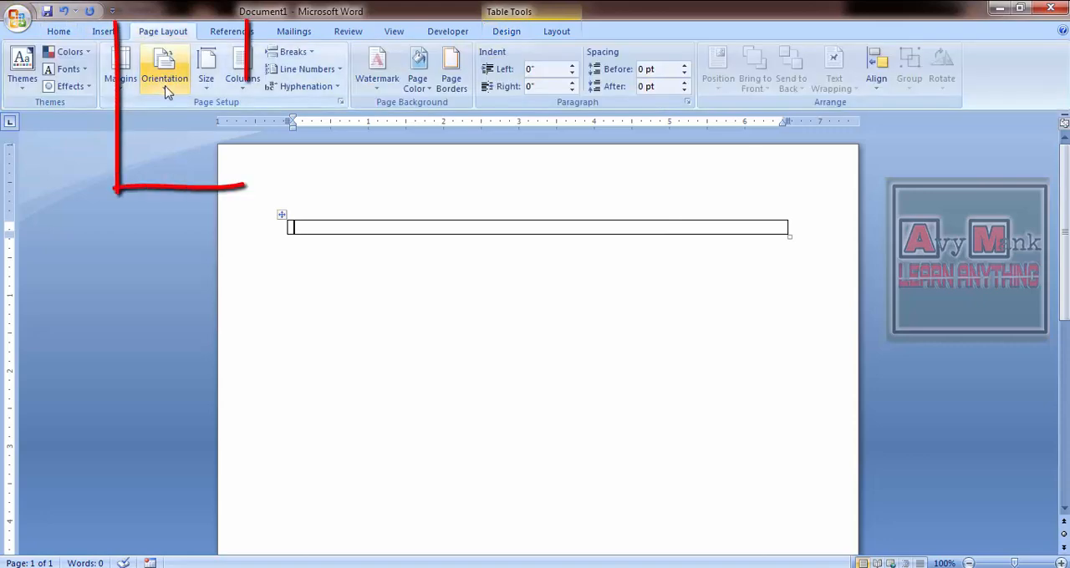
click(165, 94)
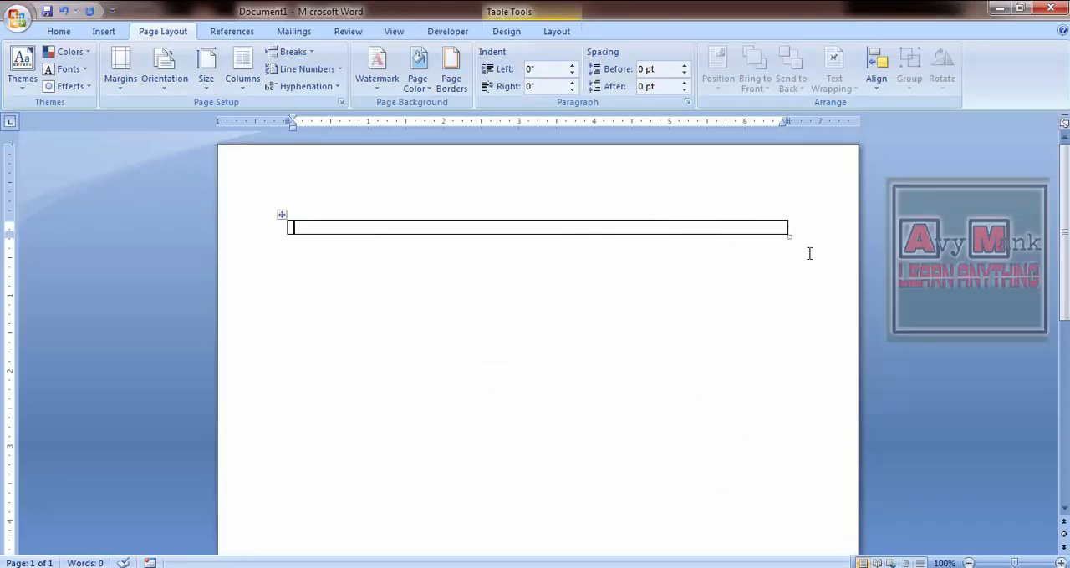
- Stretch the one-cell table far down the page to form the outer frame of the form
drag(789, 239, 792, 521)
scroll(1016, 322, down, 4)
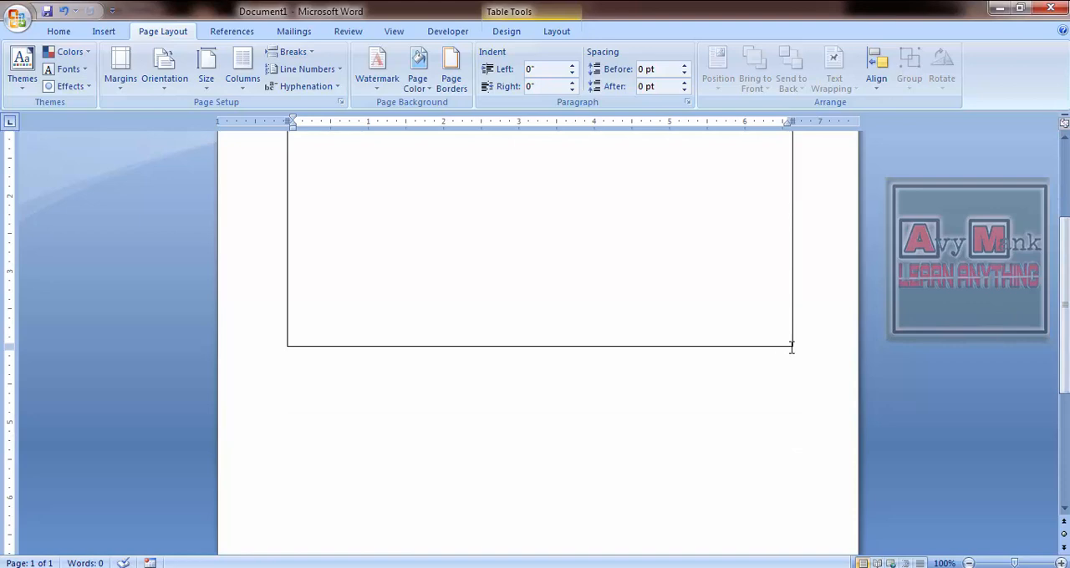
drag(792, 348, 789, 526)
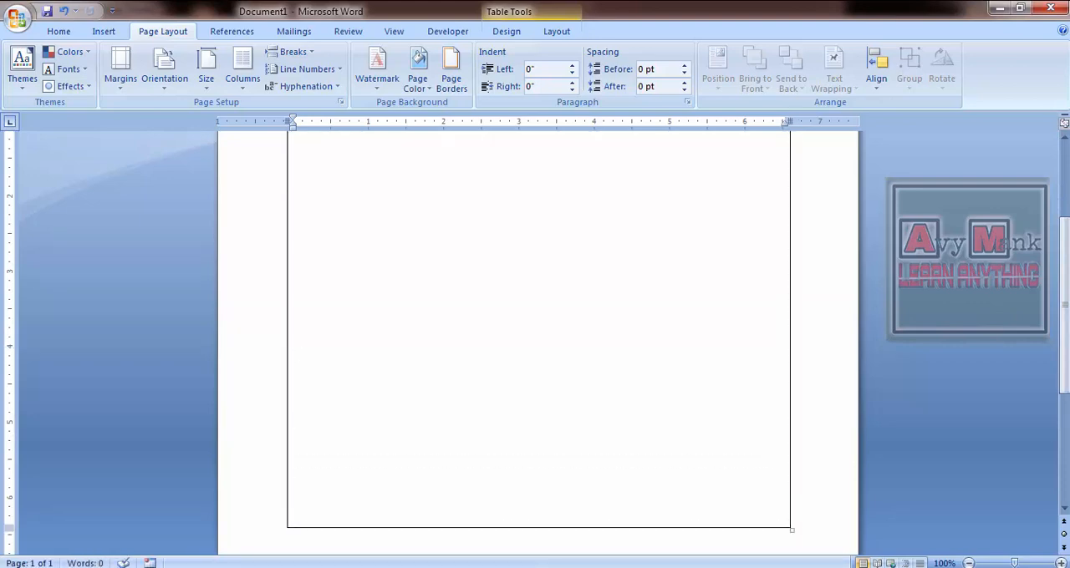
click(969, 563)
click(969, 563)
click(1060, 563)
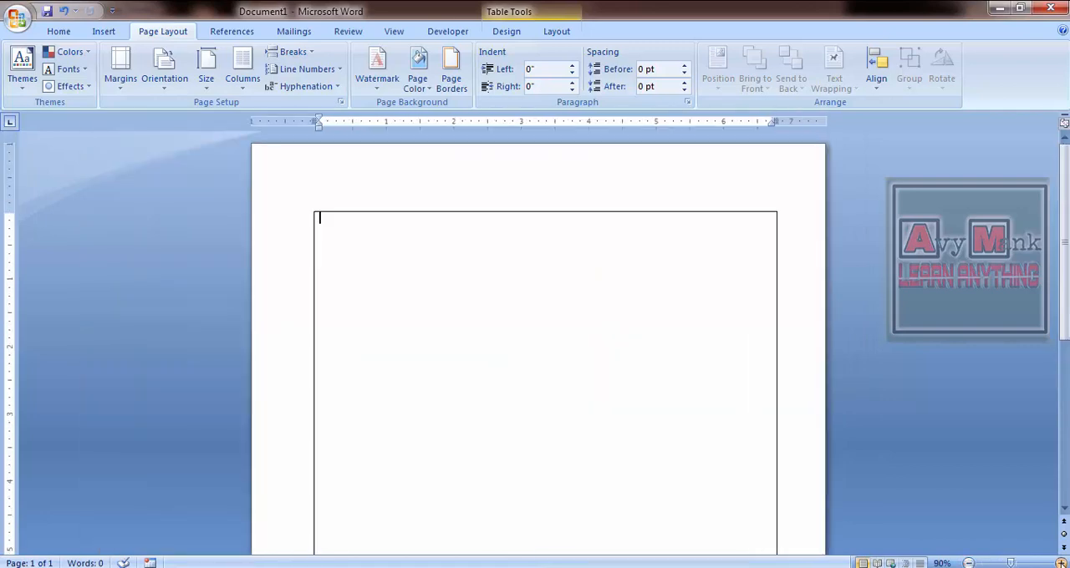
click(1059, 563)
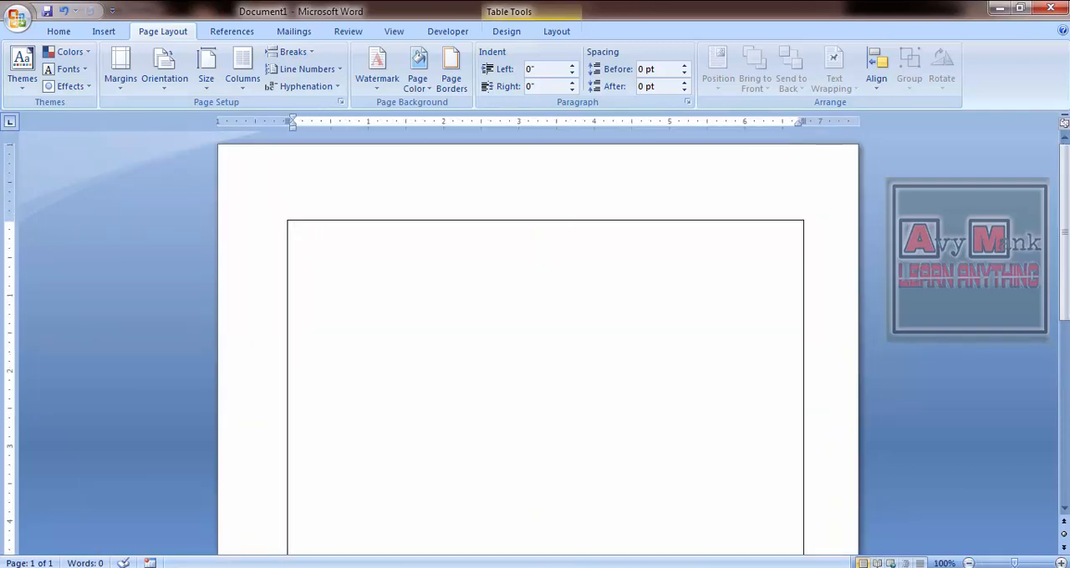
mouse_move(1064, 234)
mouse_down()
mouse_move(1064, 339)
mouse_move(1064, 232)
mouse_up()
- Use Draw Table to rule off three full-width rows at the frame's upper end, about 0.4, 0.7 and 0.2 inches high
key(alt+Tab)
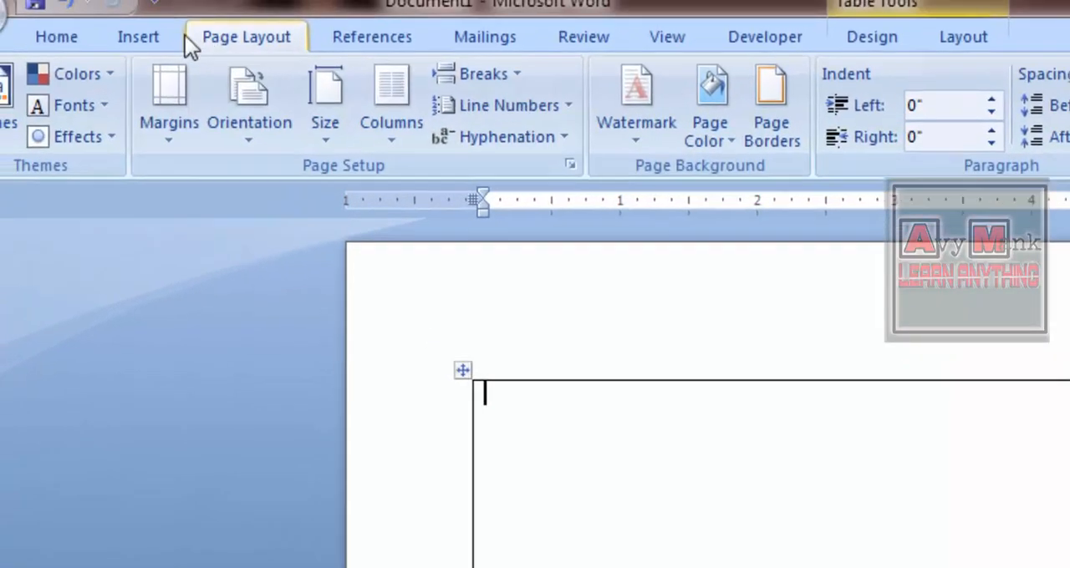
click(155, 38)
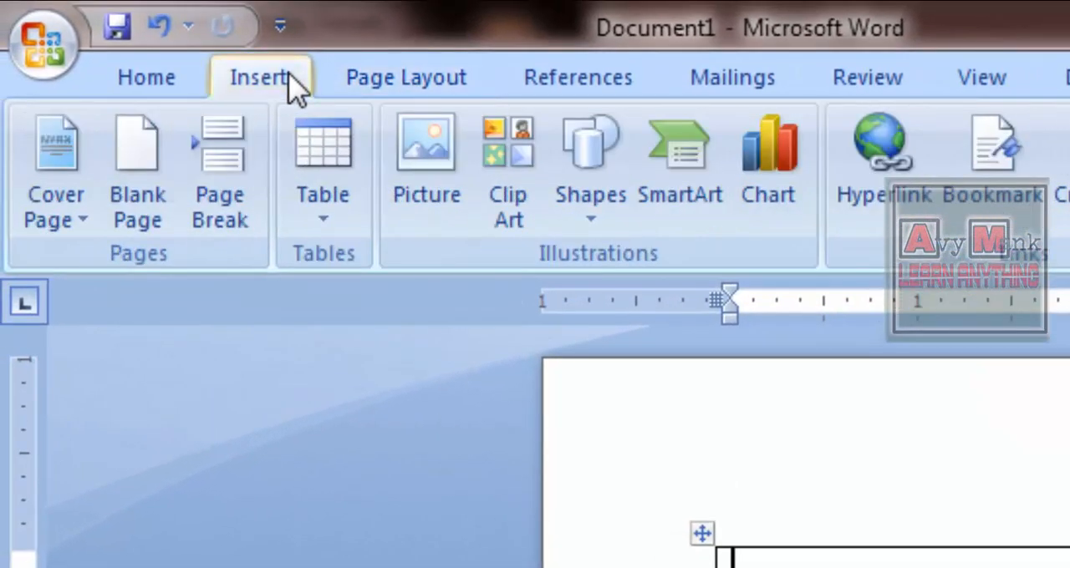
click(316, 217)
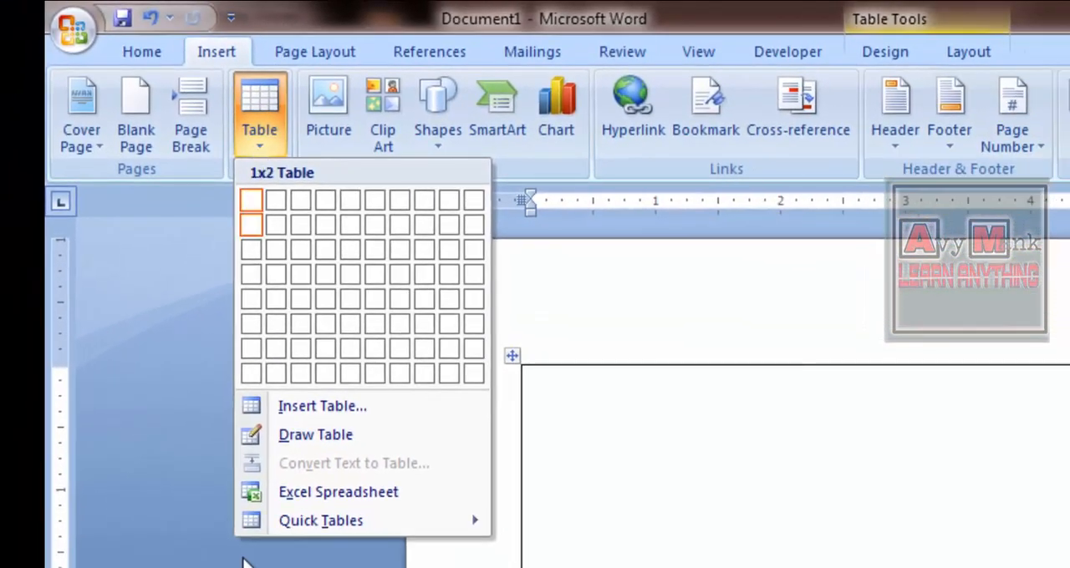
click(317, 444)
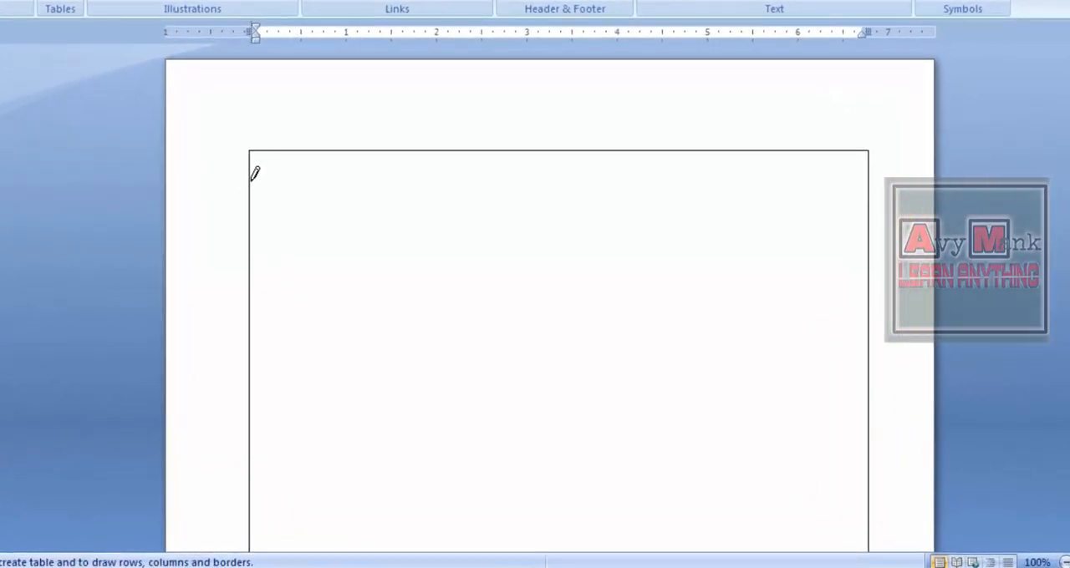
drag(252, 184, 724, 185)
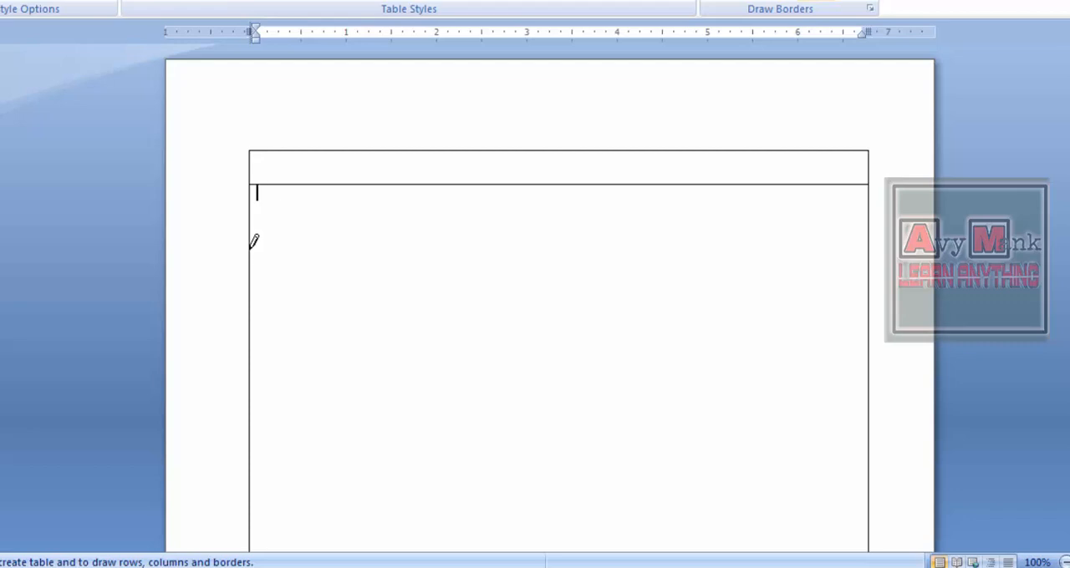
mouse_move(250, 248)
mouse_down()
mouse_move(685, 259)
mouse_move(888, 210)
mouse_move(868, 249)
mouse_up()
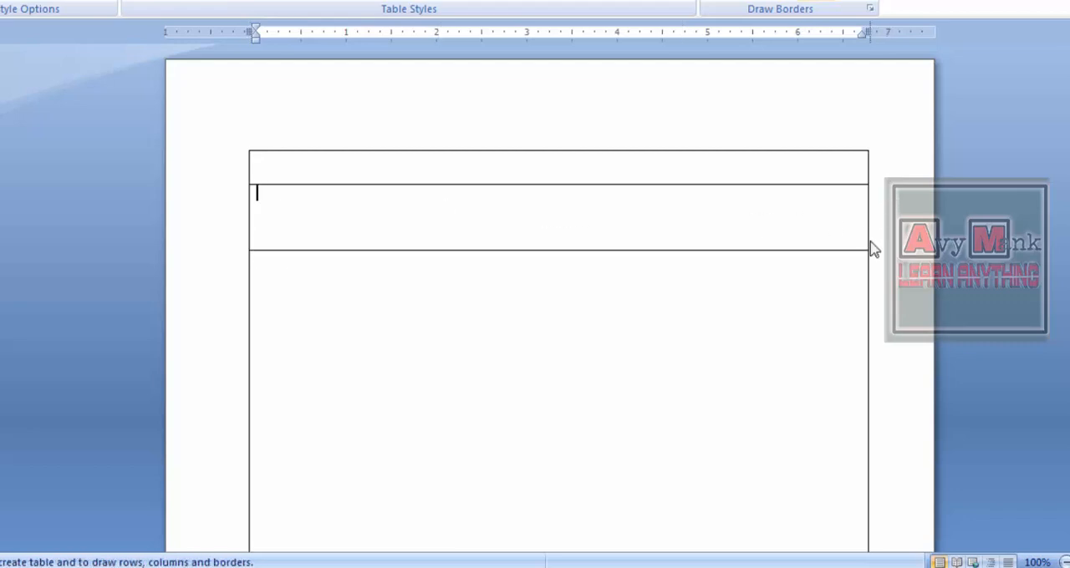
mouse_move(250, 272)
mouse_down()
mouse_move(720, 291)
mouse_move(857, 255)
mouse_up()
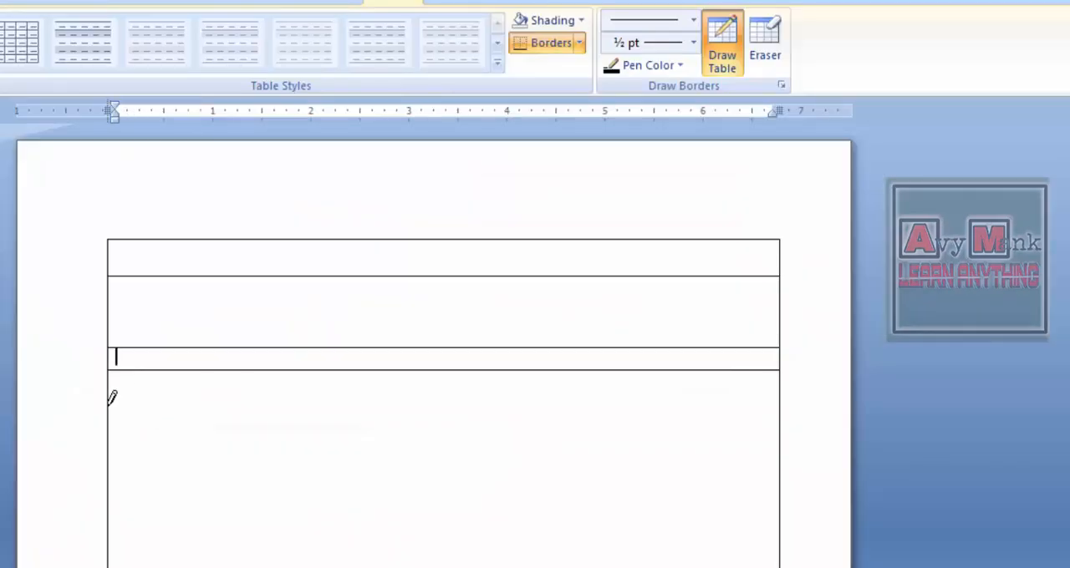
- Draw a fourth row split into two cells at about 3.3 inches and a fifth row split at about 1.6 and 4.4 inches
mouse_move(112, 398)
mouse_down()
mouse_move(371, 434)
mouse_move(771, 437)
mouse_move(784, 401)
mouse_up()
drag(438, 360, 437, 392)
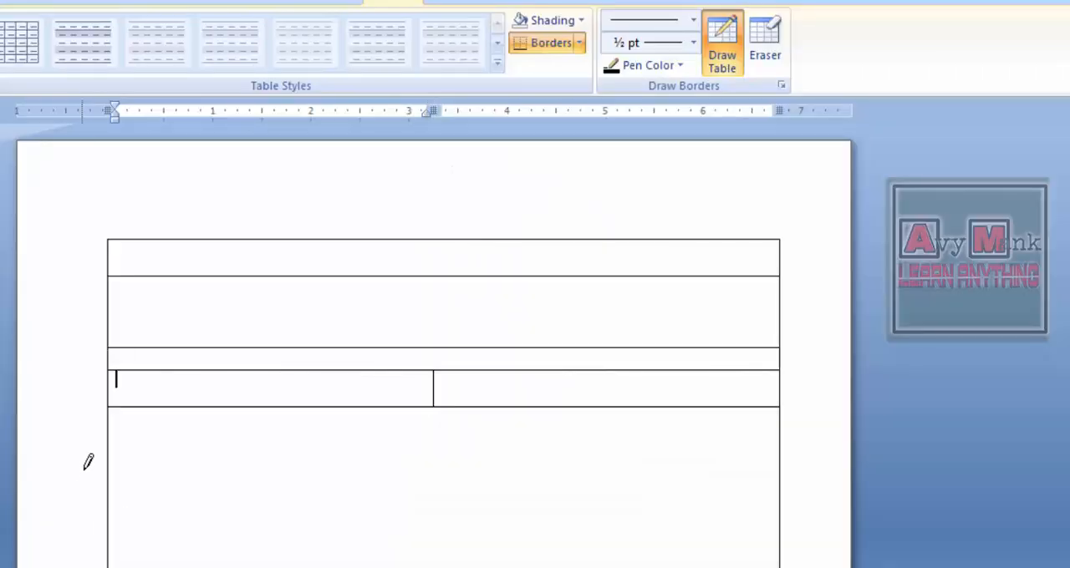
drag(112, 438, 587, 436)
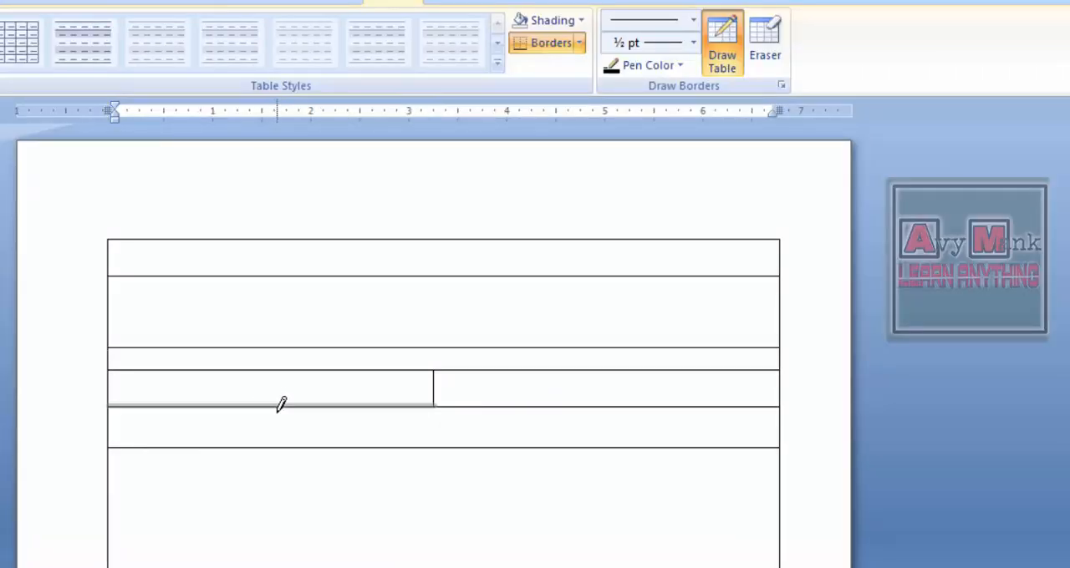
drag(282, 407, 284, 436)
drag(554, 401, 554, 425)
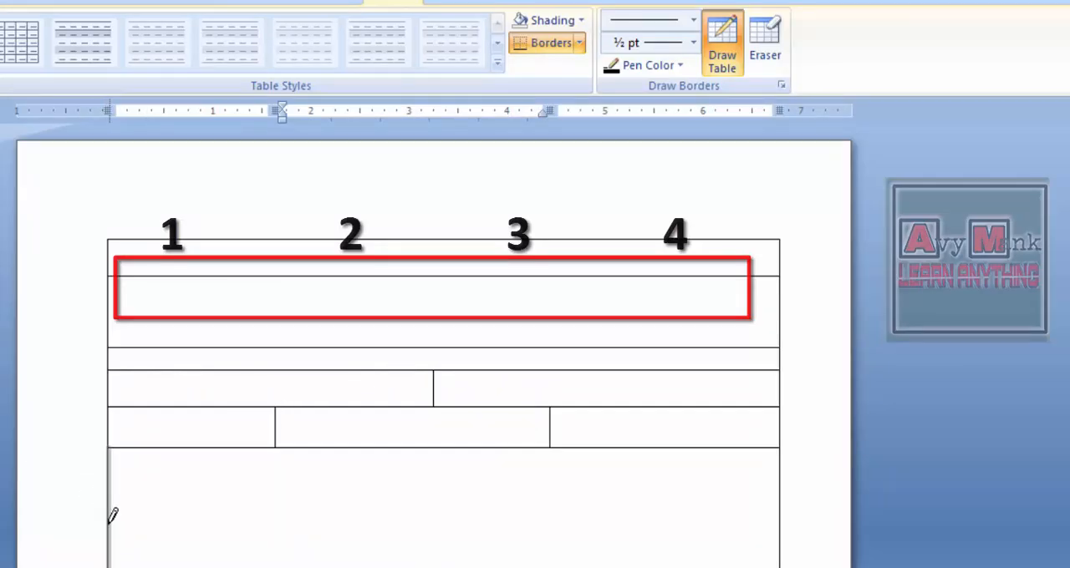
- Draw two more full-width rows, each about 0.4 inches high, below the three-cell row
mouse_move(110, 522)
mouse_down()
mouse_move(776, 490)
mouse_move(783, 464)
mouse_move(786, 502)
mouse_up()
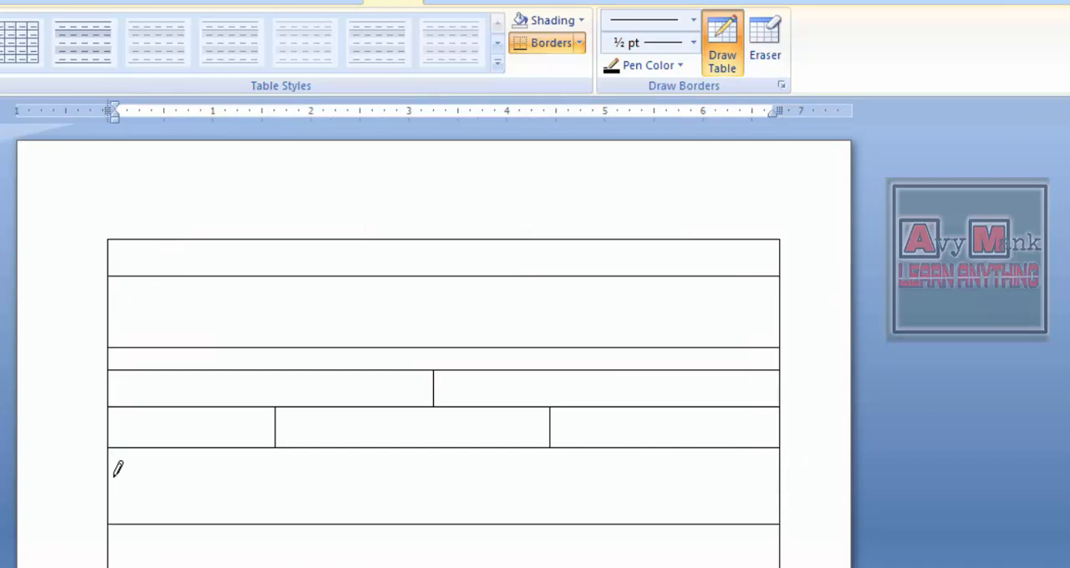
mouse_move(916, 394)
mouse_down()
mouse_move(790, 488)
mouse_move(786, 473)
mouse_up()
click(225, 447)
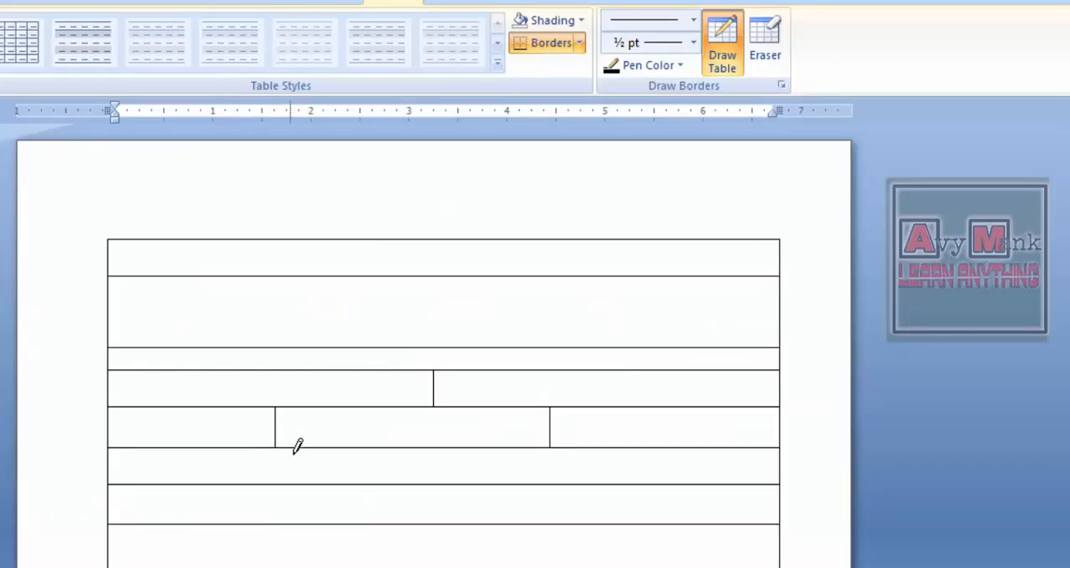
- Divide the two newest rows into four columns with vertical lines at about 1.8, 3.6 and 5.3 inches, leaving the three-cell row above uncut
drag(297, 447, 298, 522)
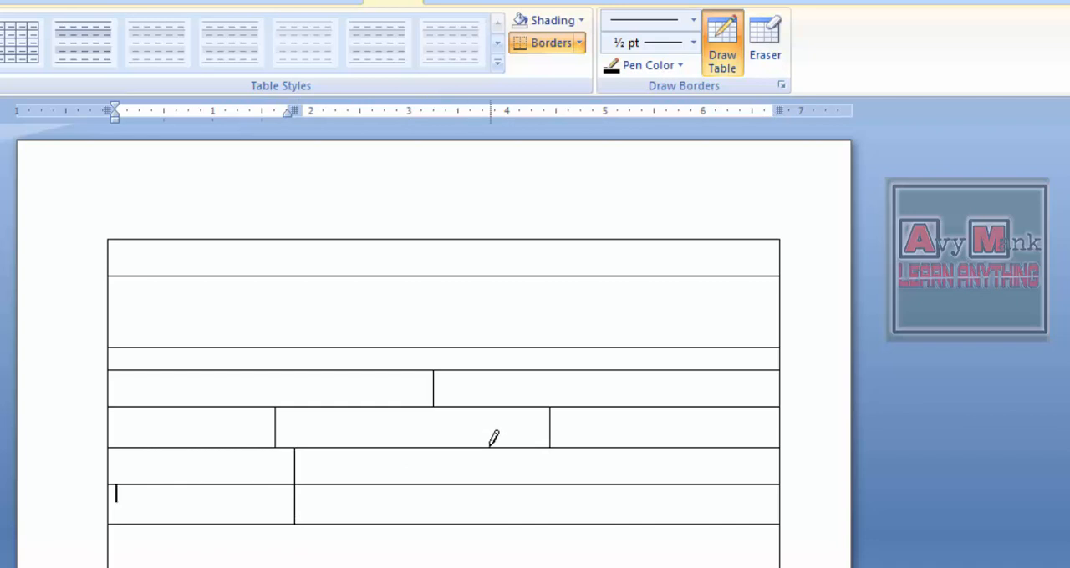
drag(473, 448, 477, 506)
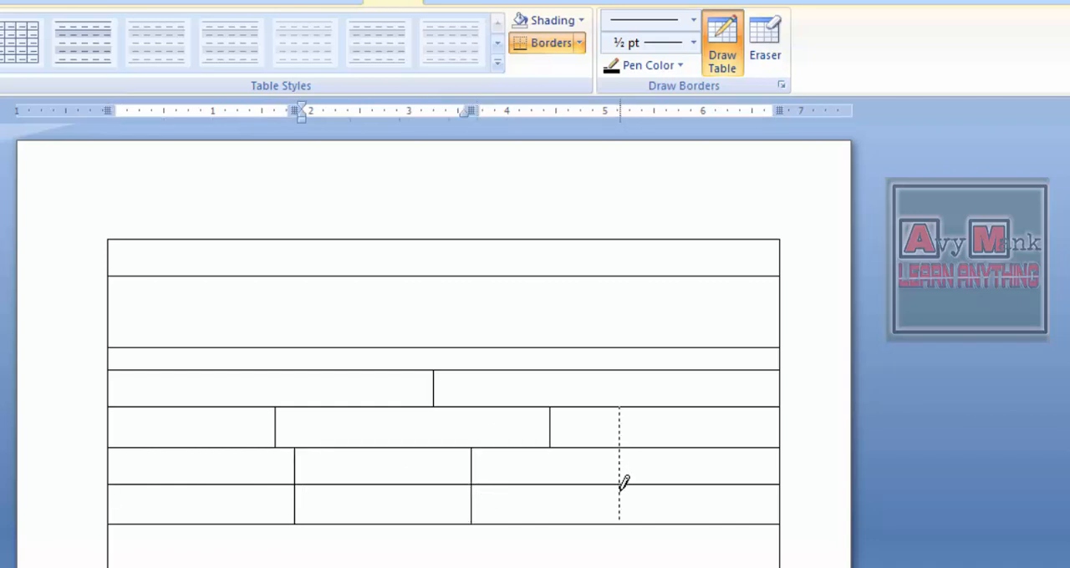
drag(620, 480, 617, 473)
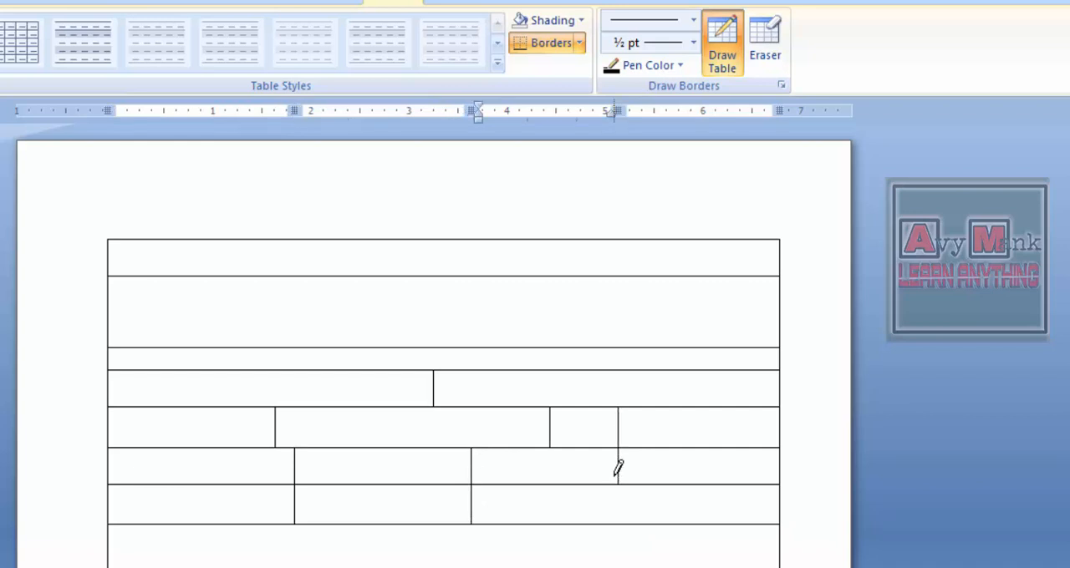
key(ctrl+z)
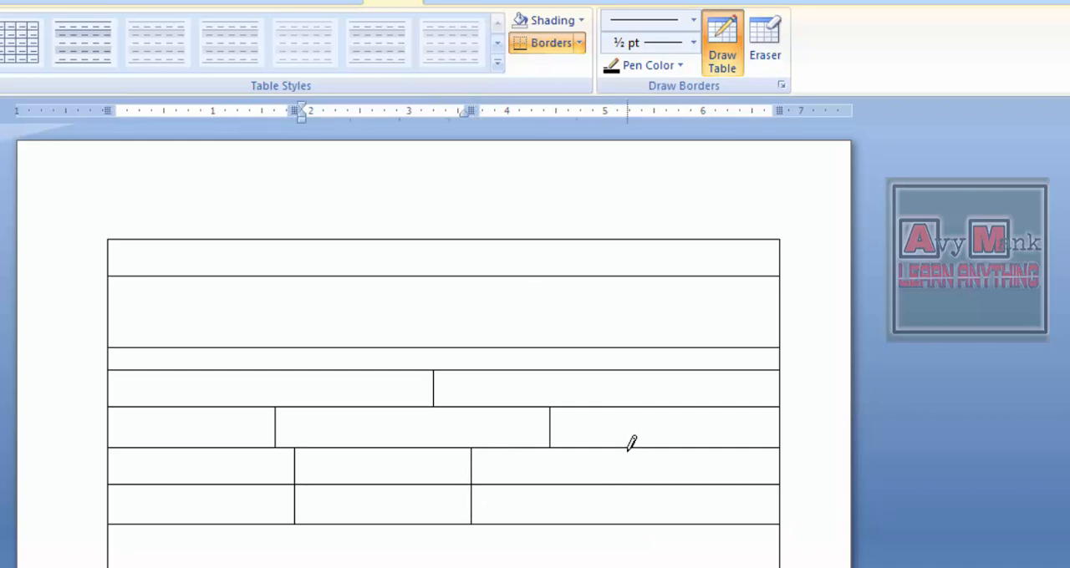
drag(630, 450, 634, 496)
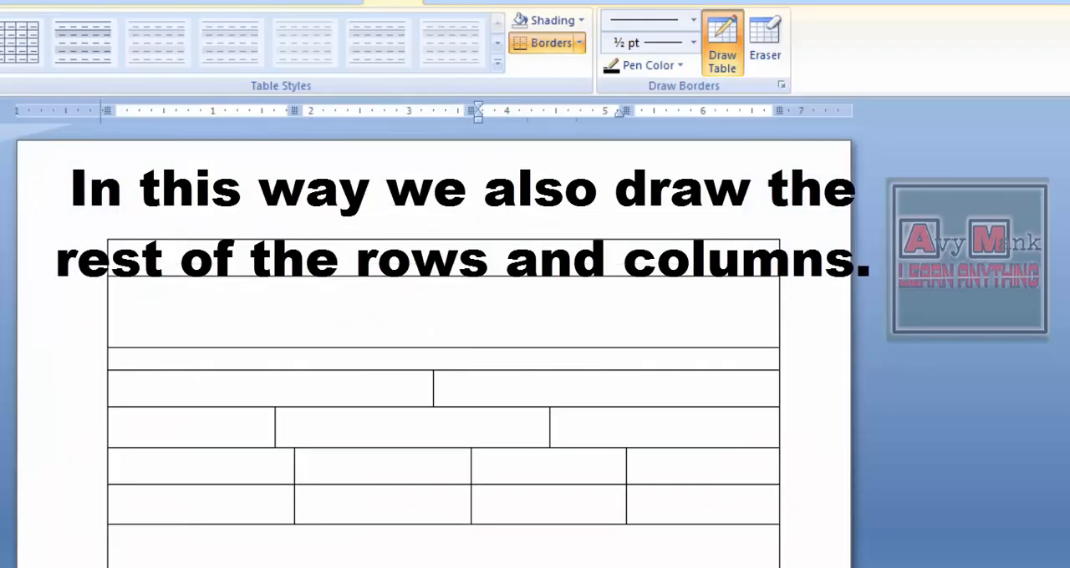
- Draw two more rows about 0.6 inches high, splitting the upper one at about 1.6 inches and the lower one at about 3.9 inches
mouse_move(148, 548)
mouse_down()
mouse_move(303, 472)
mouse_move(767, 447)
mouse_up()
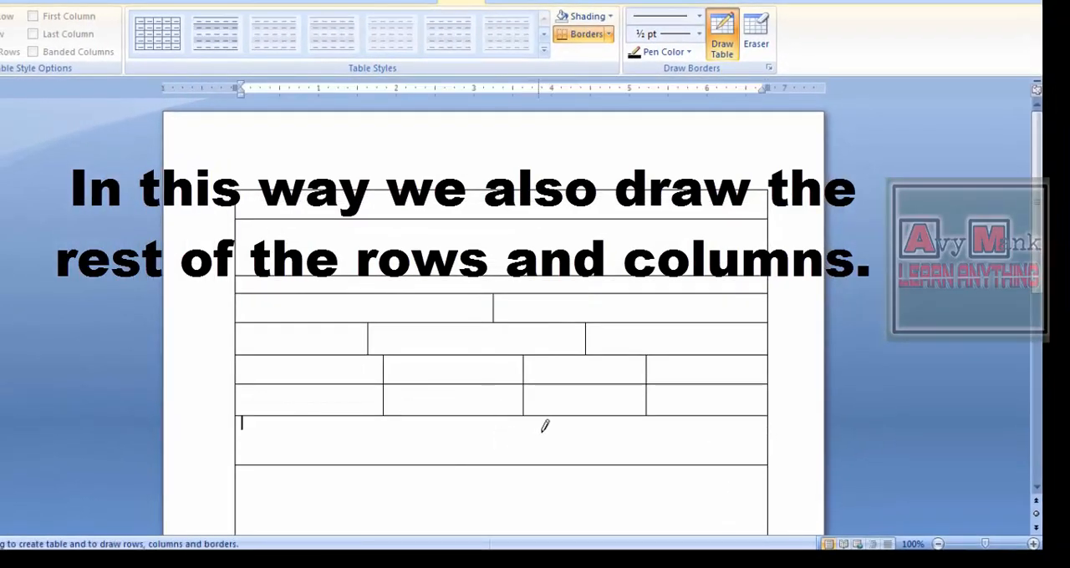
drag(368, 417, 371, 452)
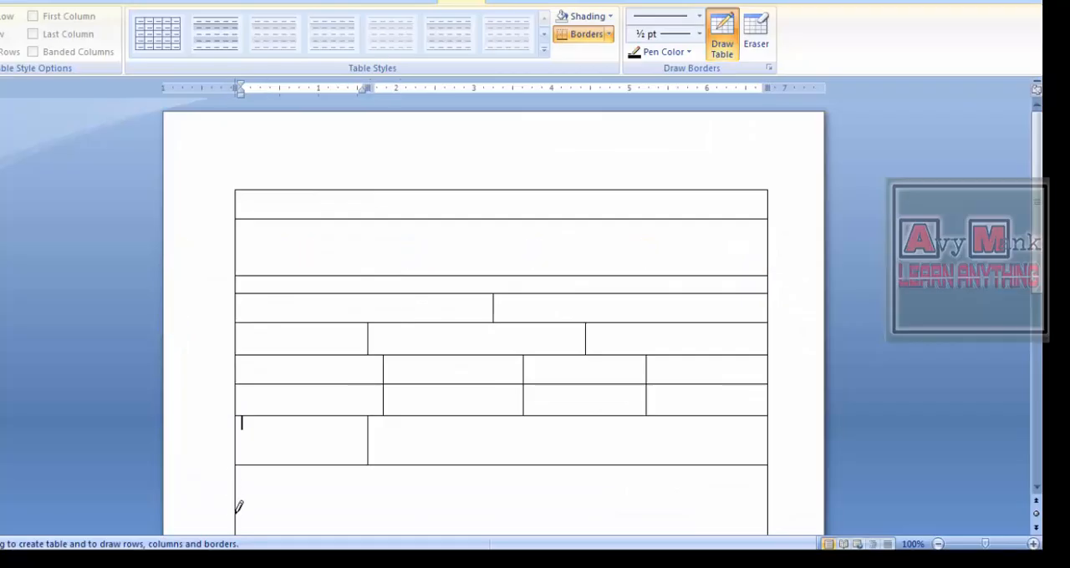
mouse_move(239, 504)
mouse_down()
mouse_move(766, 485)
mouse_move(772, 494)
mouse_up()
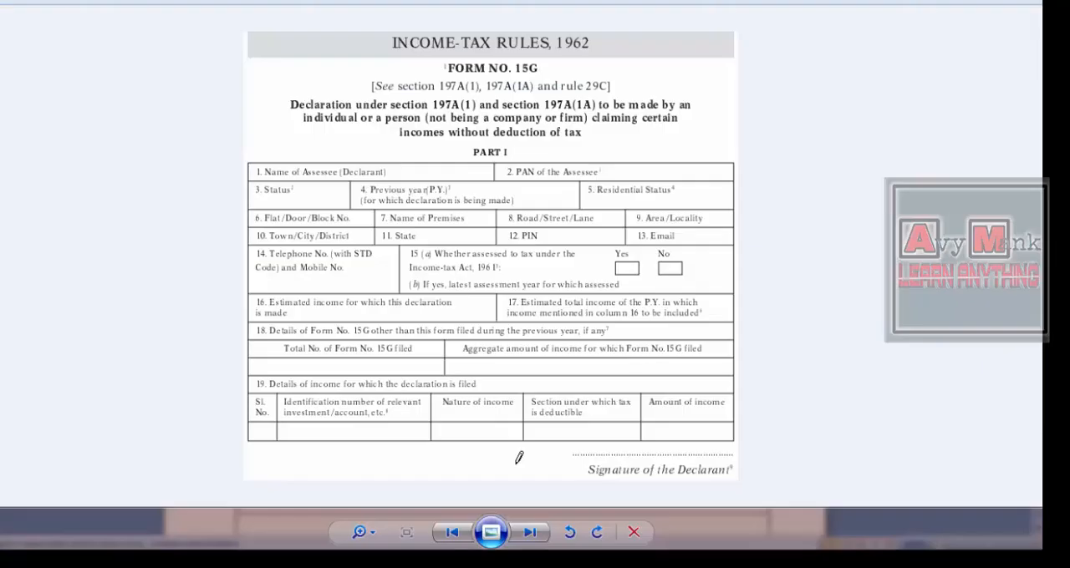
drag(539, 417, 544, 496)
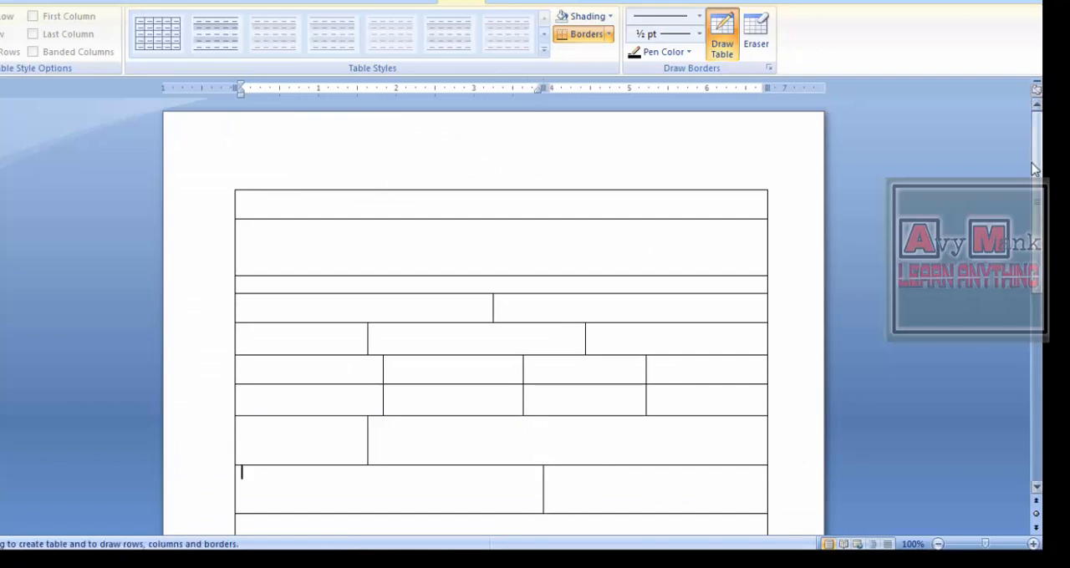
- Draw a full-width row about 0.4 inches high, followed by two rows of similar height split at about 3.3 inches
scroll(1034, 170, down, 5)
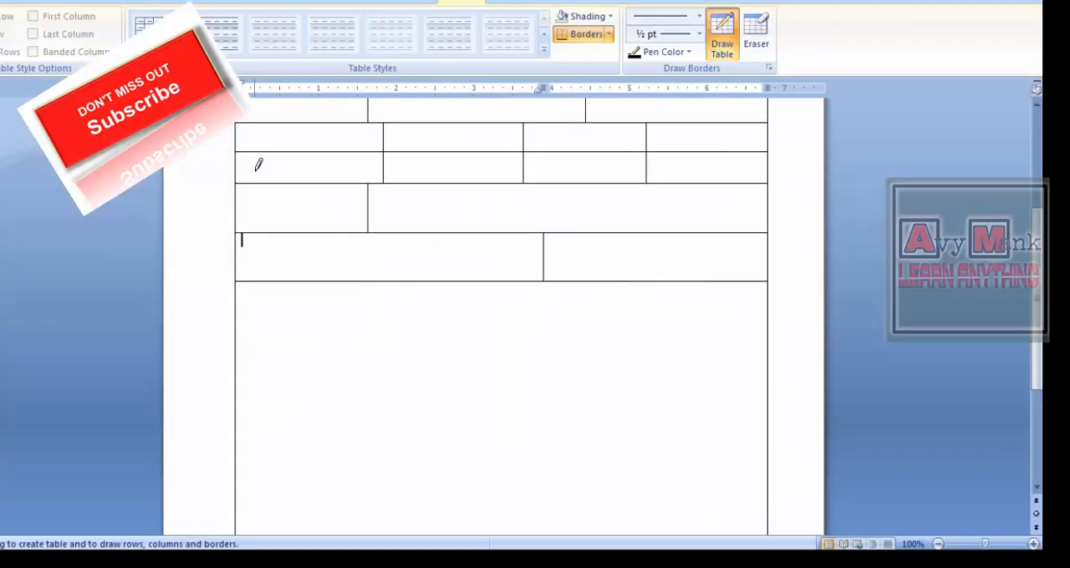
drag(244, 303, 664, 304)
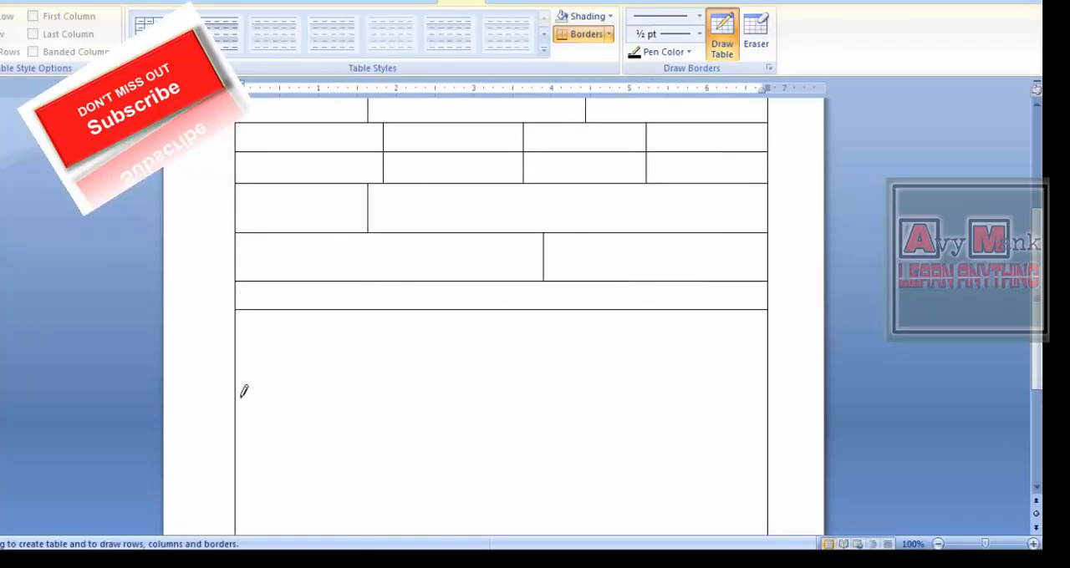
mouse_move(240, 392)
mouse_down()
mouse_move(758, 365)
mouse_move(768, 340)
mouse_up()
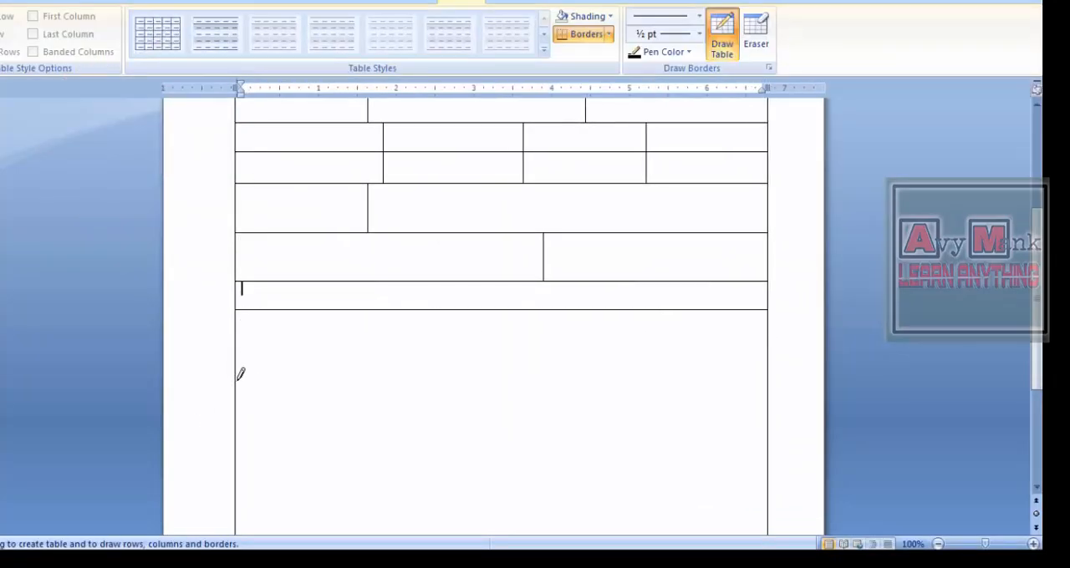
mouse_move(238, 341)
mouse_down()
mouse_move(788, 327)
mouse_move(786, 338)
mouse_up()
drag(493, 311, 498, 363)
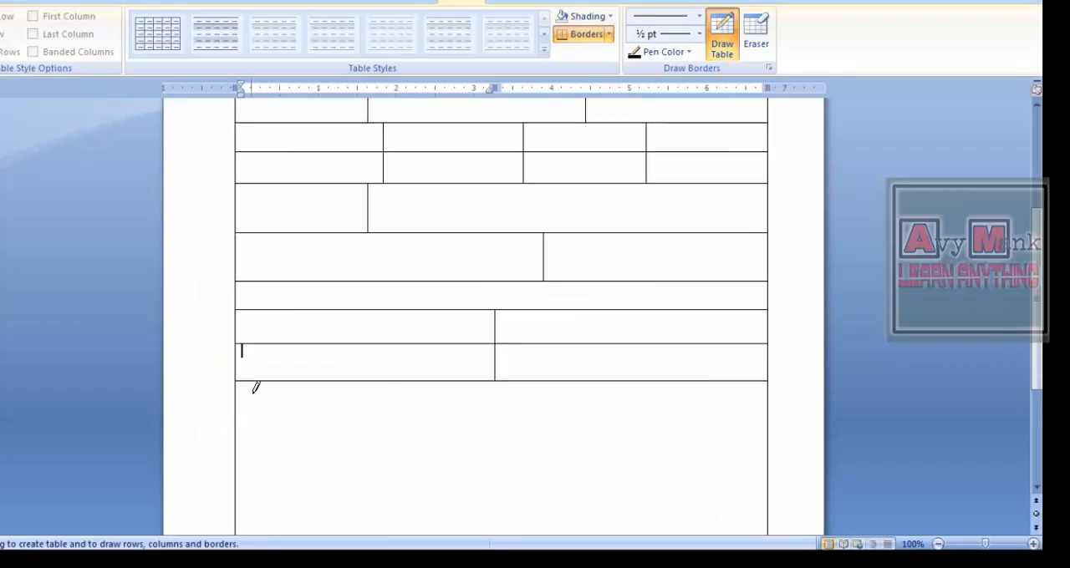
- Draw three more full-width rows below the two-column pair, about 0.4, 0.7 and 0.3 inches high
drag(237, 413, 765, 414)
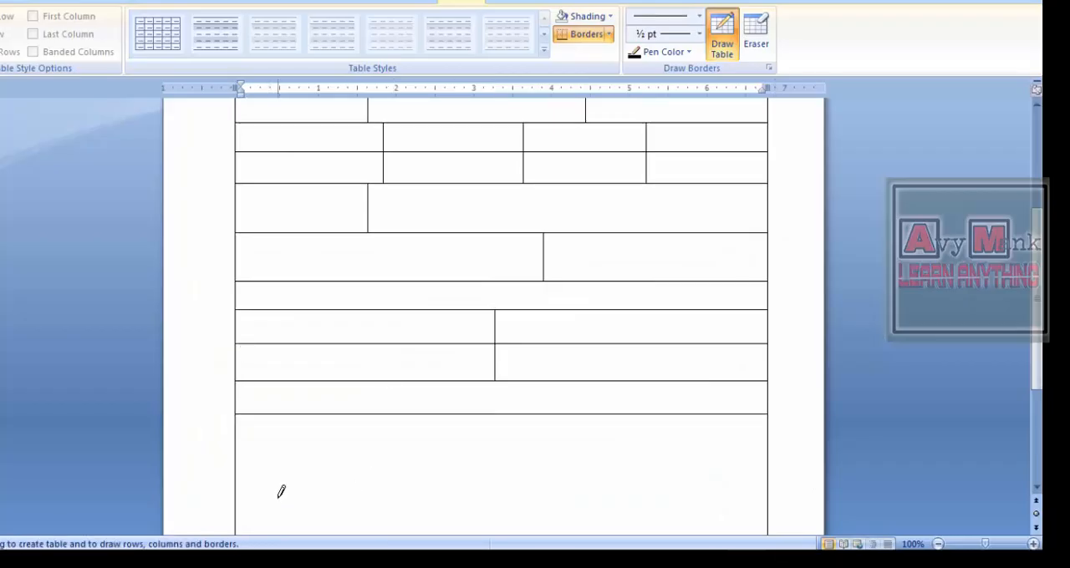
drag(239, 490, 769, 470)
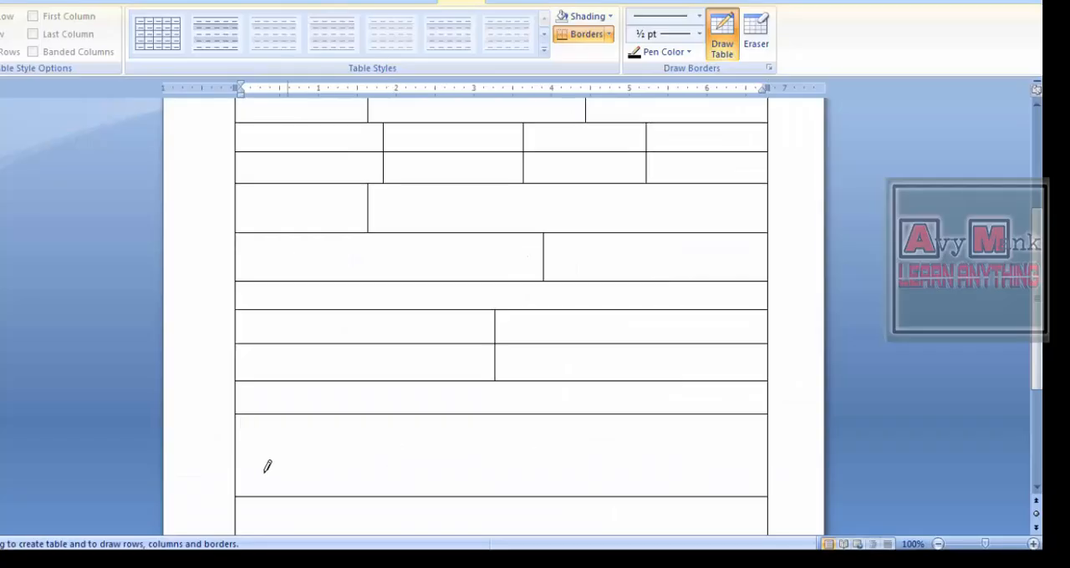
drag(267, 471, 687, 455)
- Divide the two newest rows into five columns with vertical lines at about 0.4, 1.6, 2.8 and 4.7 inches
drag(277, 411, 290, 476)
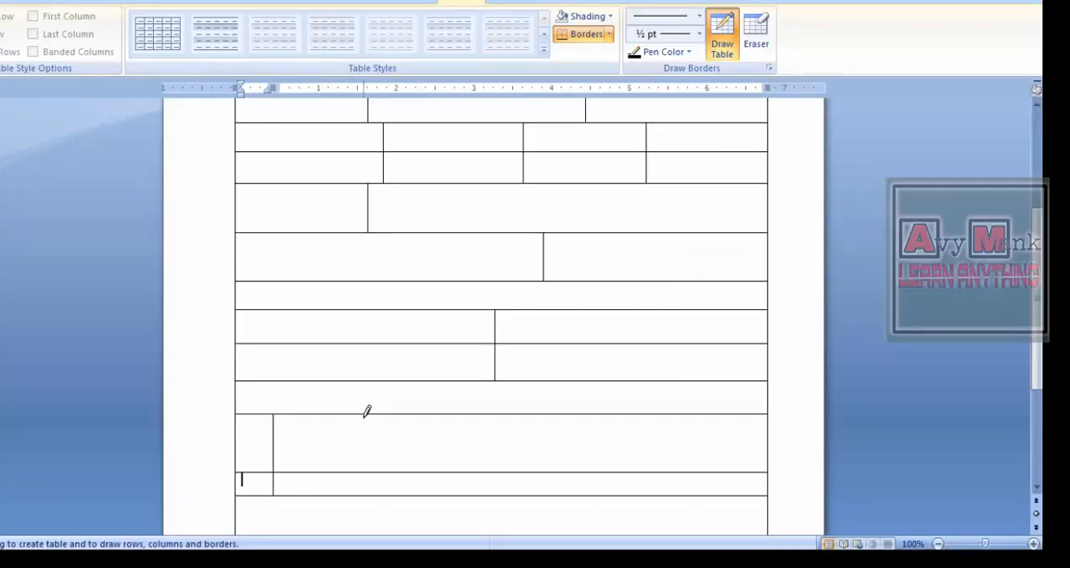
drag(368, 412, 371, 476)
drag(462, 412, 465, 478)
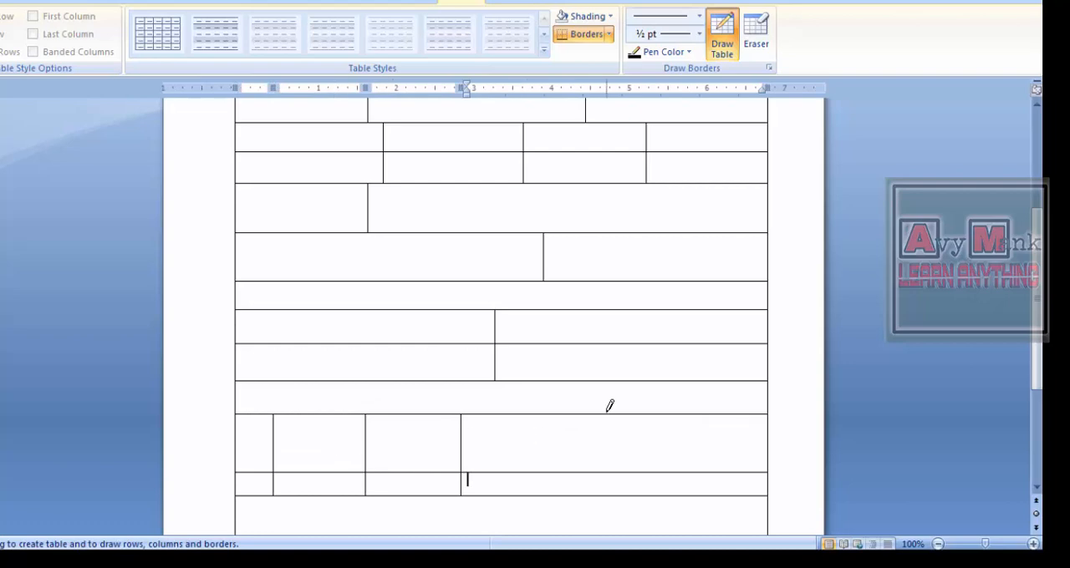
drag(607, 411, 609, 478)
- Stop drawing and move the last three column dividers of the five-column rows to about 2.5, 3.8 and 5.6 inches, matching the reference form
key(Escape)
drag(461, 443, 475, 446)
drag(365, 453, 382, 453)
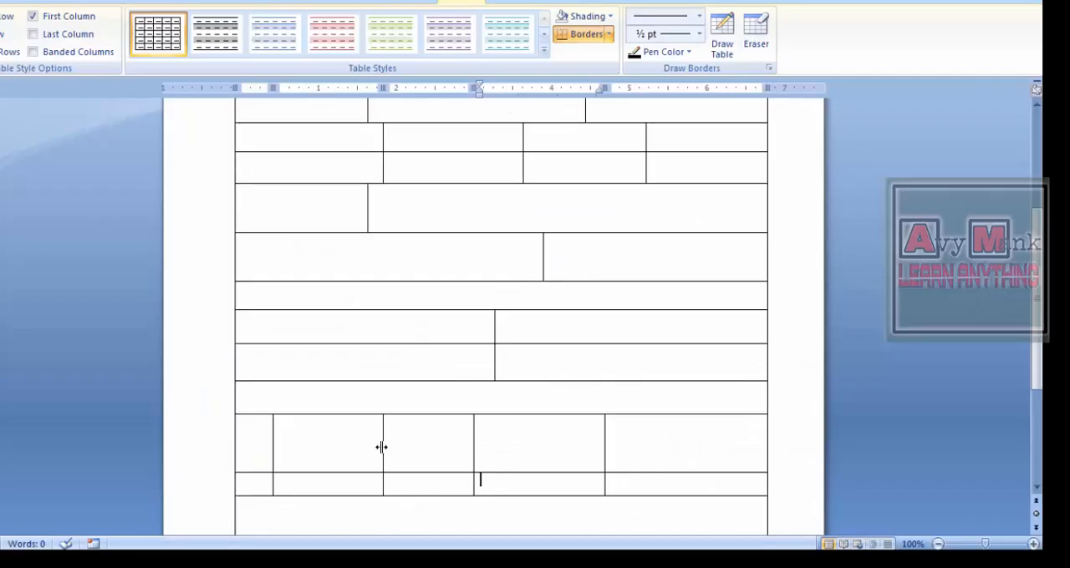
drag(381, 447, 425, 449)
drag(604, 435, 687, 432)
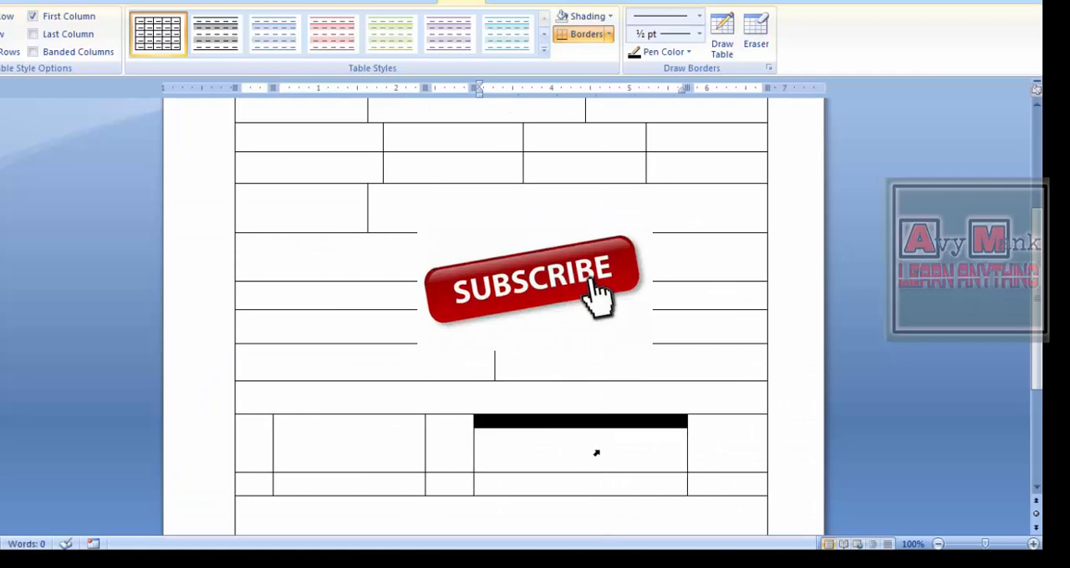
drag(473, 451, 536, 447)
drag(424, 443, 435, 441)
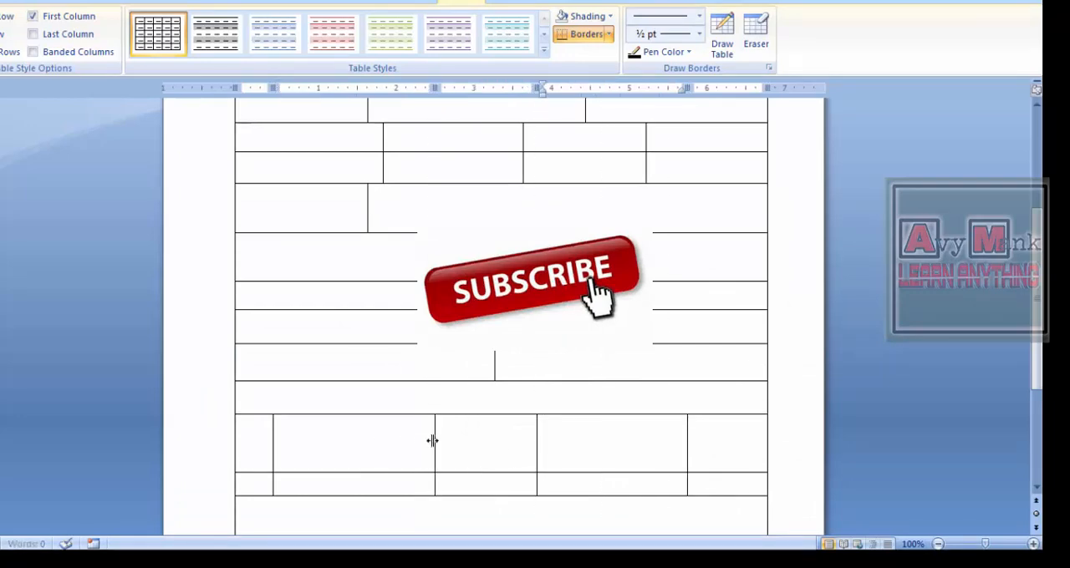
click(678, 434)
click(776, 448)
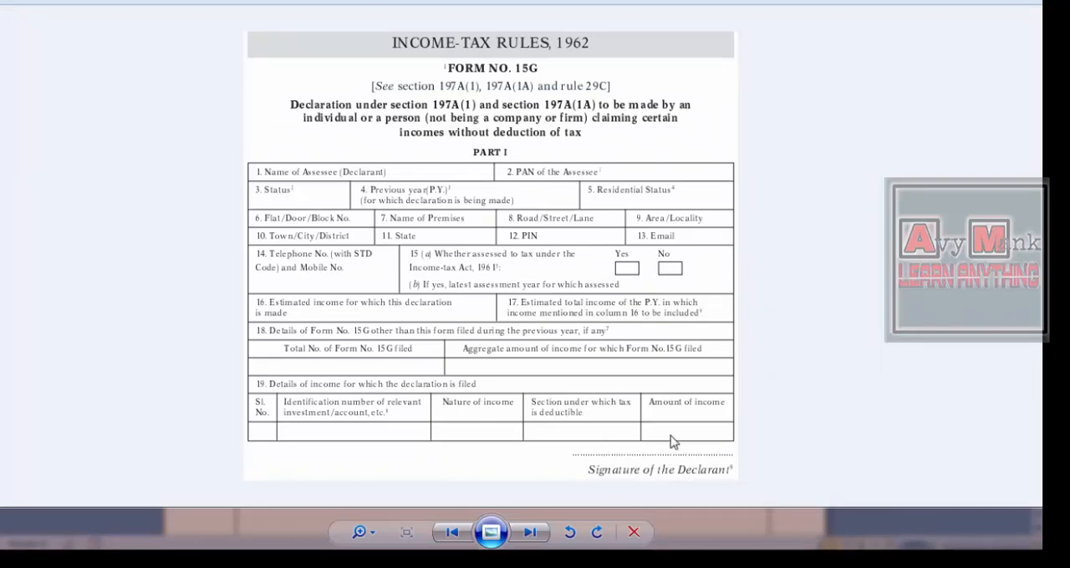
key(alt+Tab)
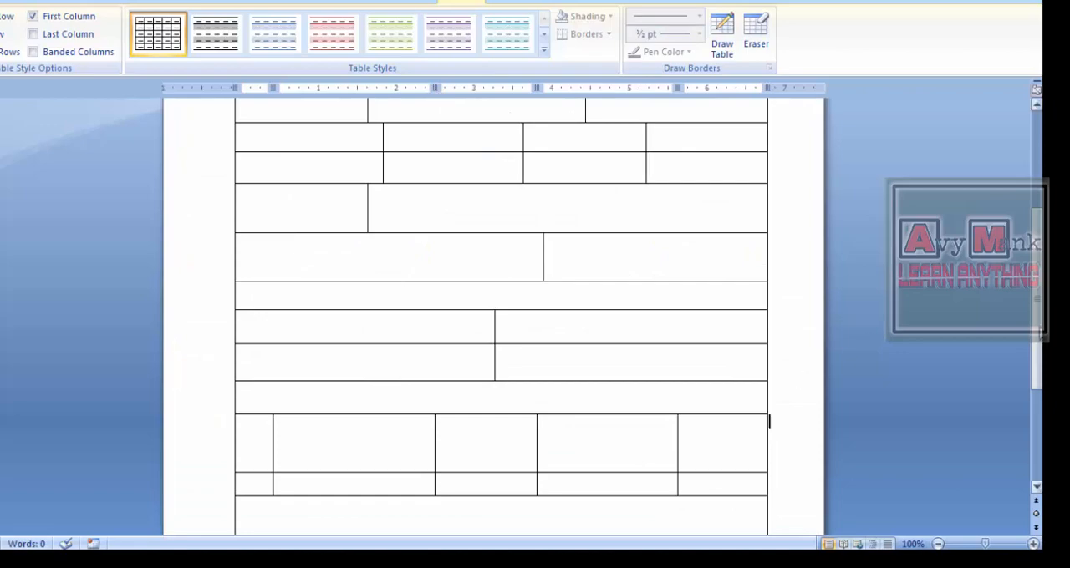
- Select the entire drawn table and copy it
scroll(344, 248, up, 5)
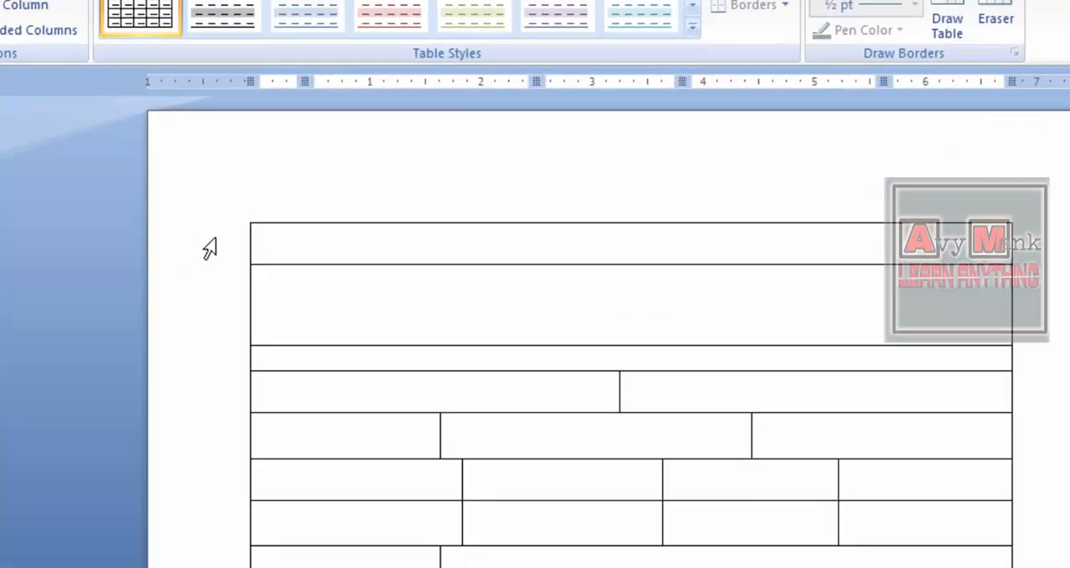
click(253, 221)
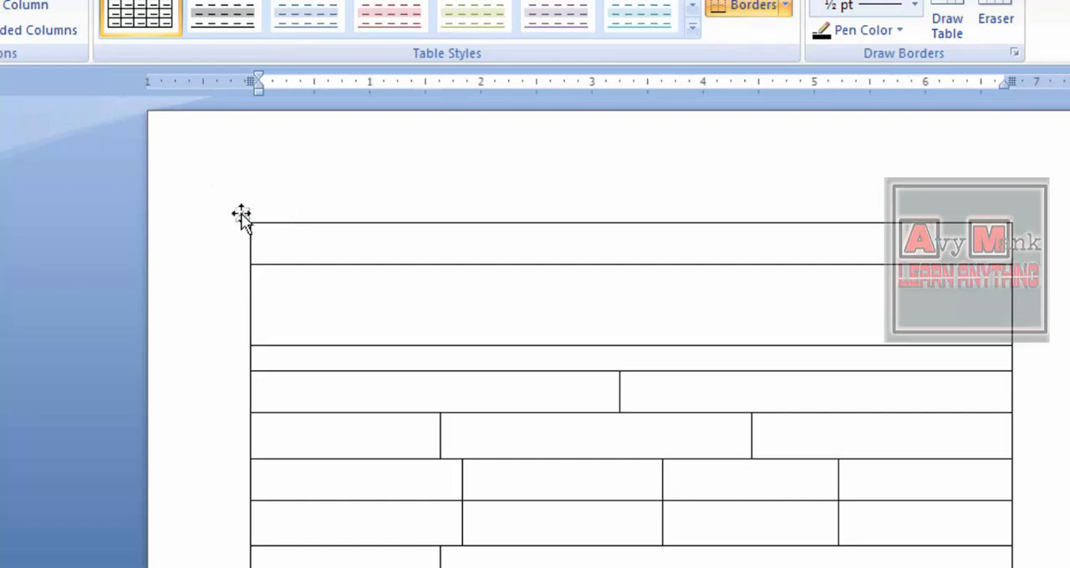
click(239, 218)
key(ctrl+c)
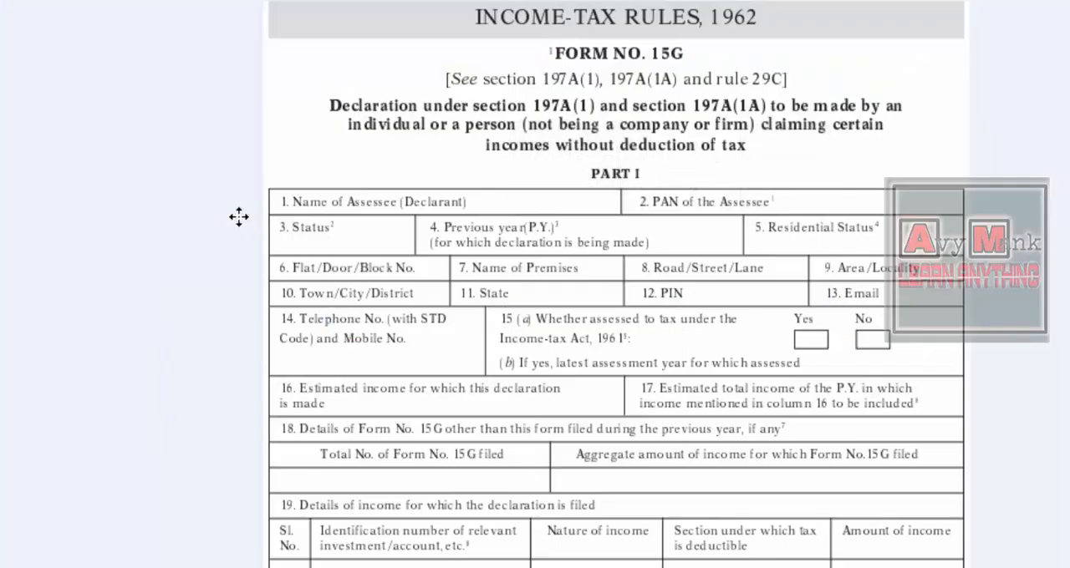
- Switch to the blank Excel workbook, paste the table at cell B2 and show the sheet in Page Layout view
key(alt+Tab)
key(alt+Tab)
key(alt+Tab)
key(alt+Tab)
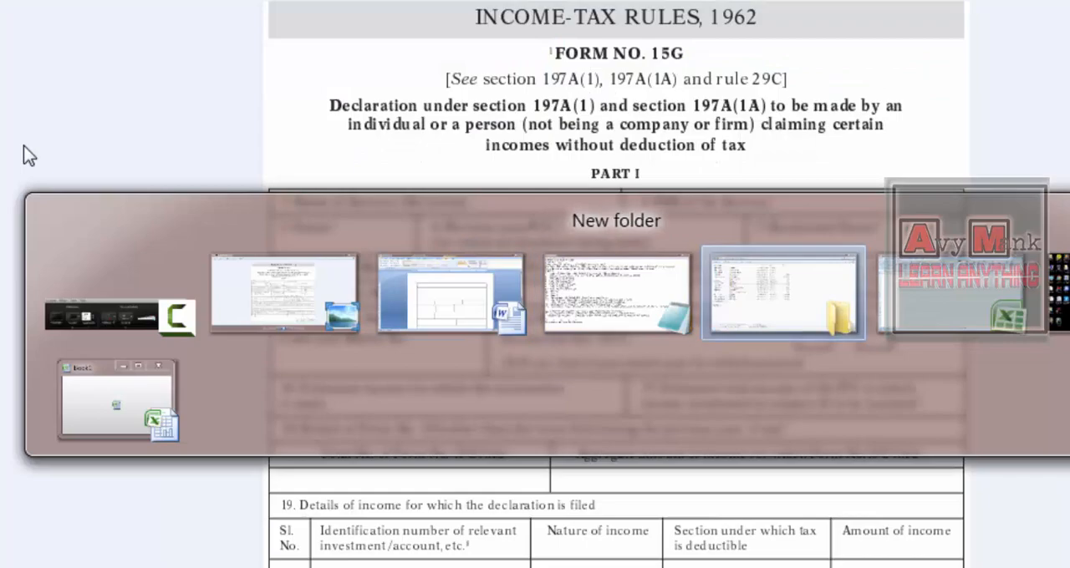
key(Right)
key(Down)
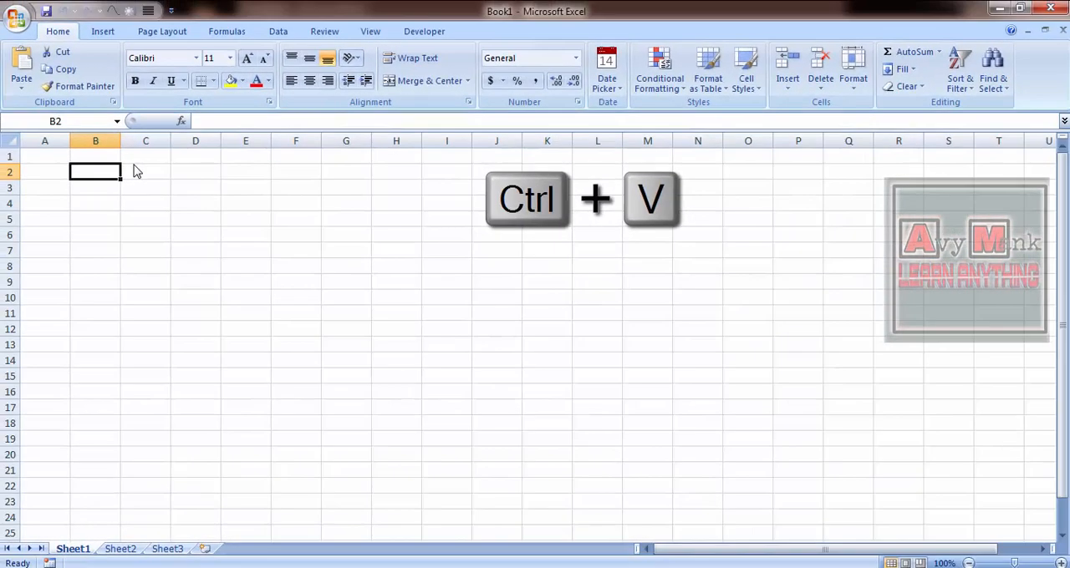
key(ctrl+v)
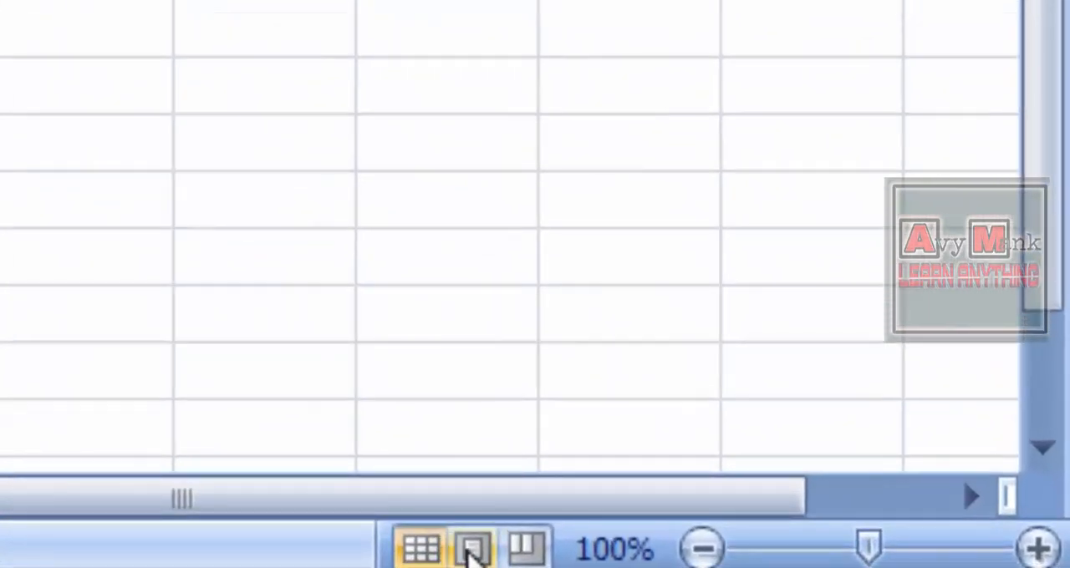
click(468, 552)
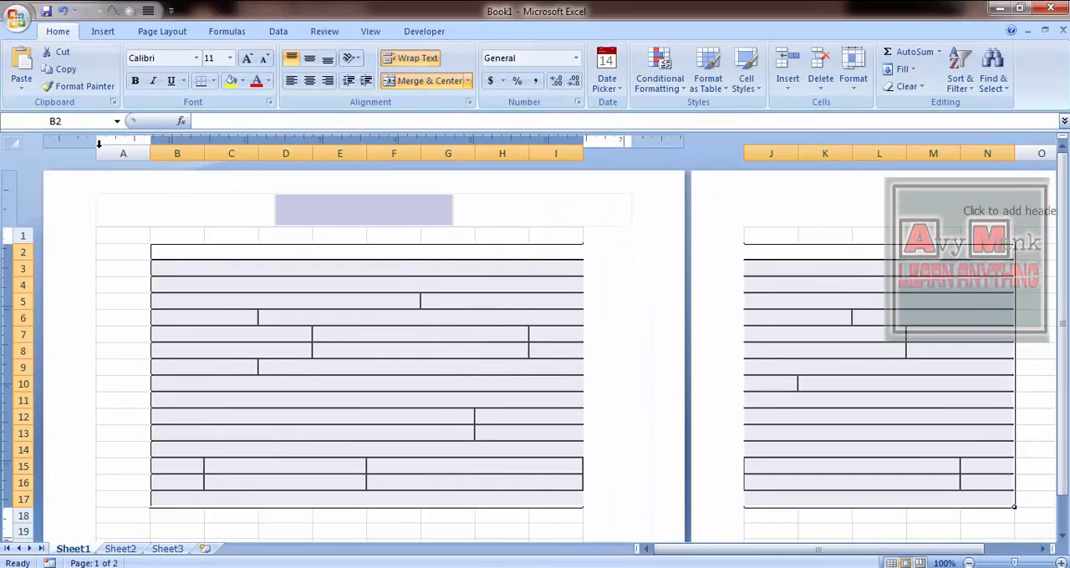
- Select columns A through N and narrow them equally to bring more of the table onto the first page
click(125, 156)
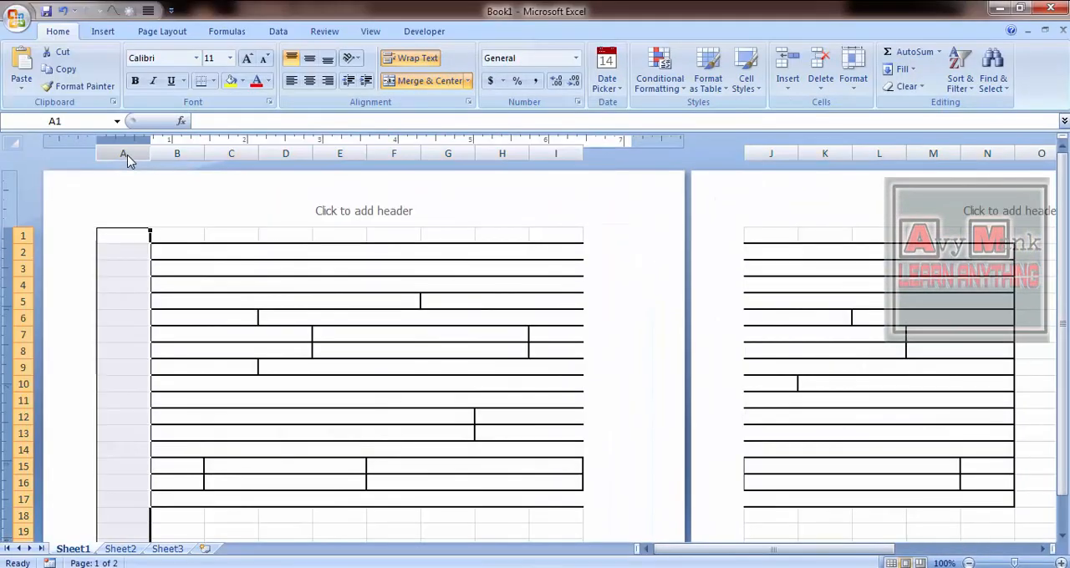
key(shift+Right)
key(shift+Right)
key(shift+Left)
key(shift+Left)
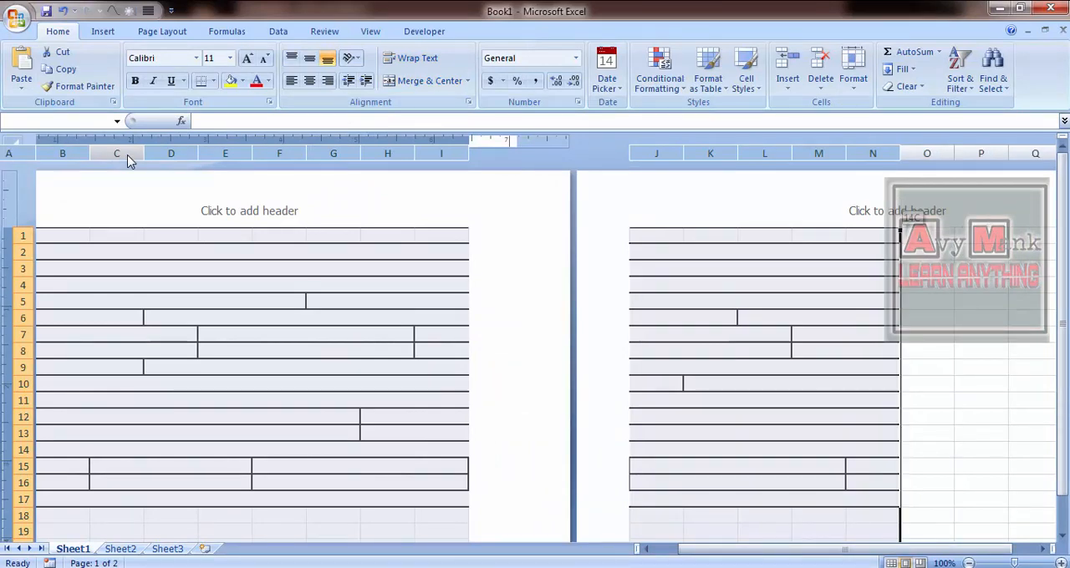
key(shift+Right)
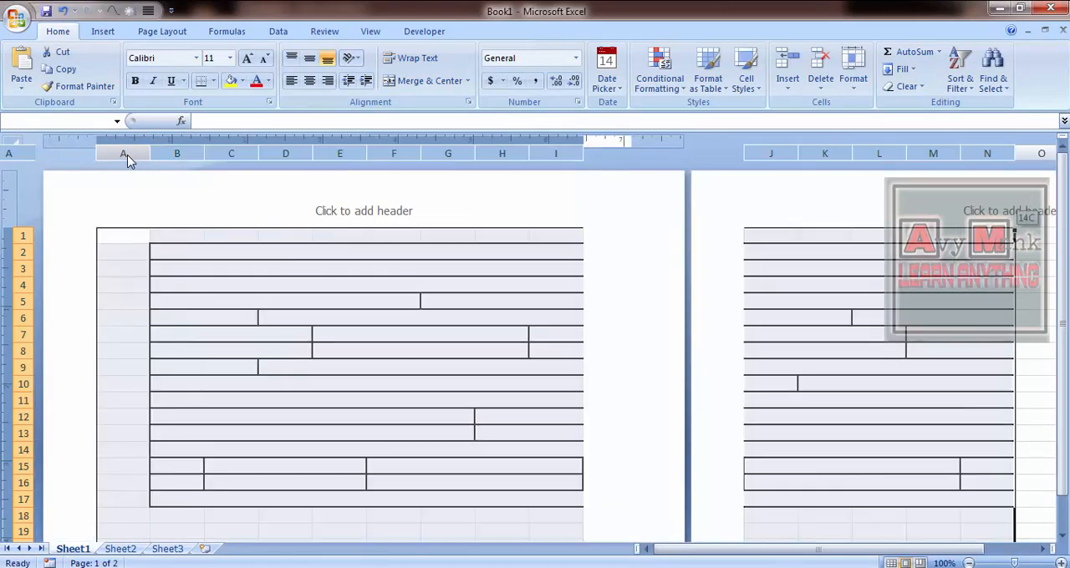
mouse_move(310, 156)
mouse_down()
mouse_move(255, 156)
mouse_move(318, 152)
mouse_up()
click(319, 153)
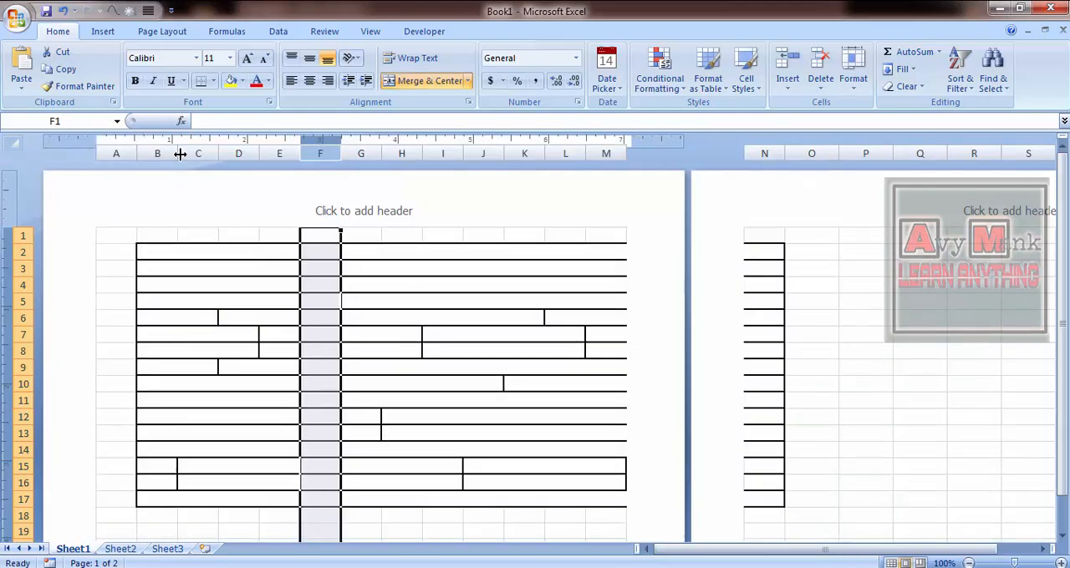
- Resize columns A through P equally so the table fills the width of the first page, and reduce row 1 to about half its height
click(112, 158)
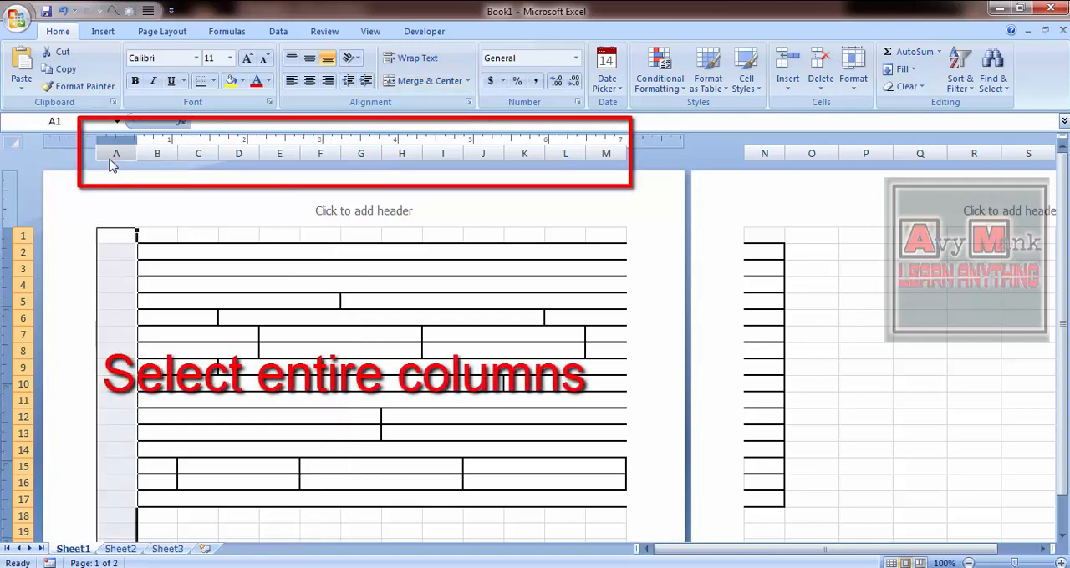
key(shift+Right)
key(shift+Right)
key(shift+Right)
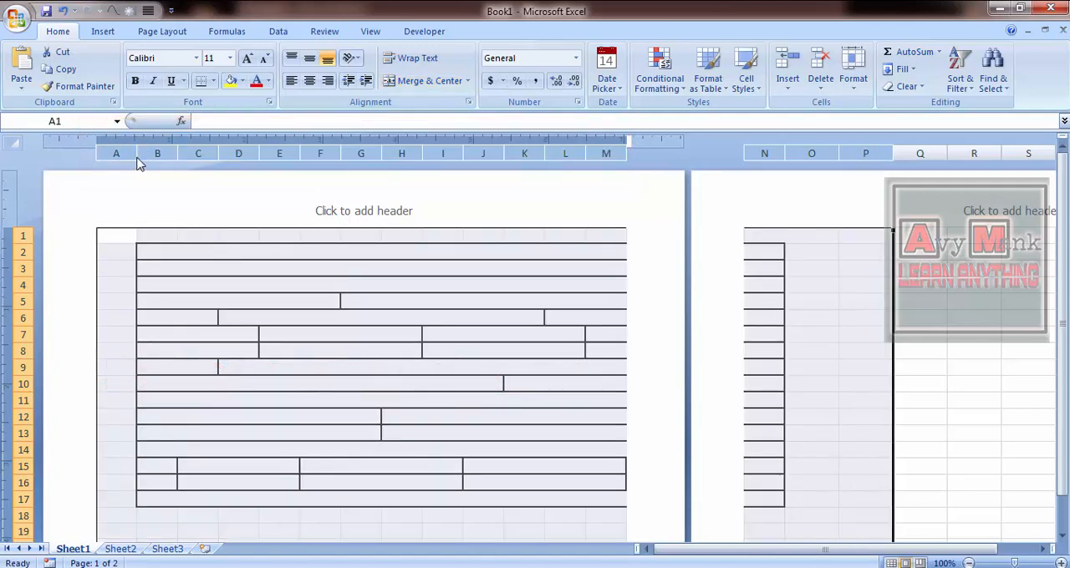
drag(137, 161, 116, 160)
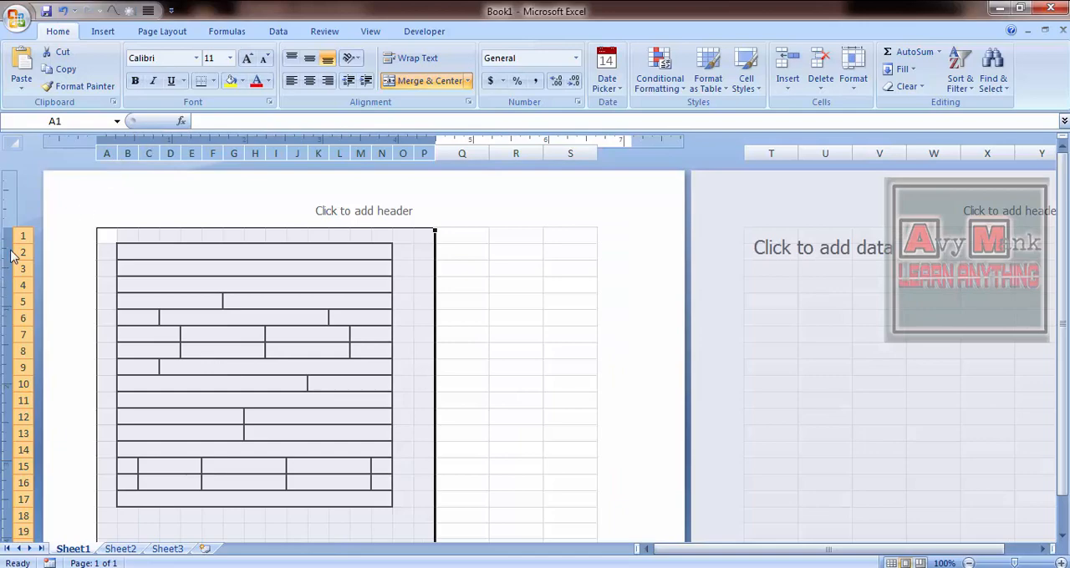
drag(17, 243, 19, 234)
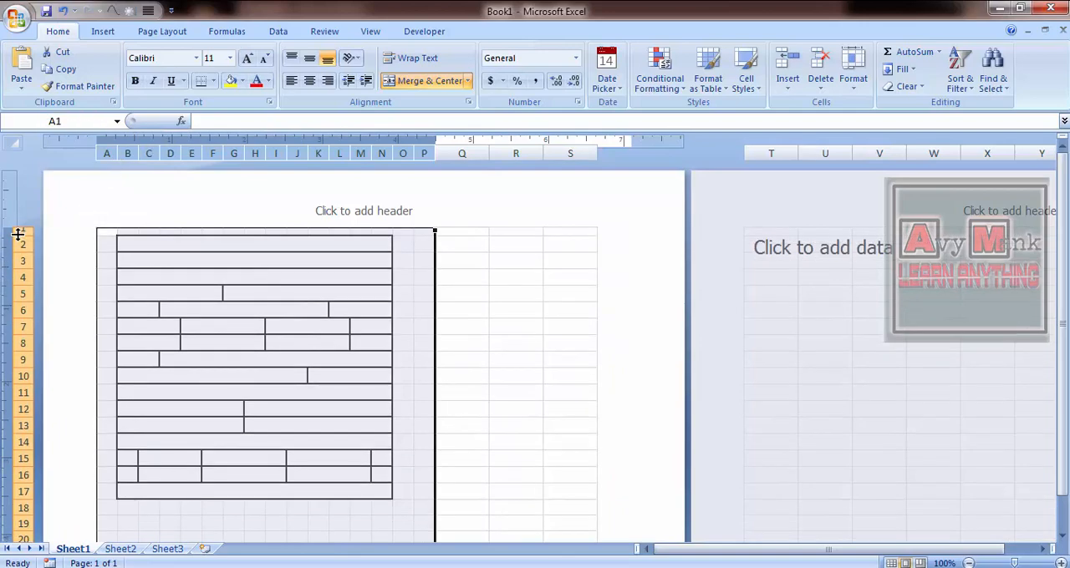
drag(432, 156, 488, 157)
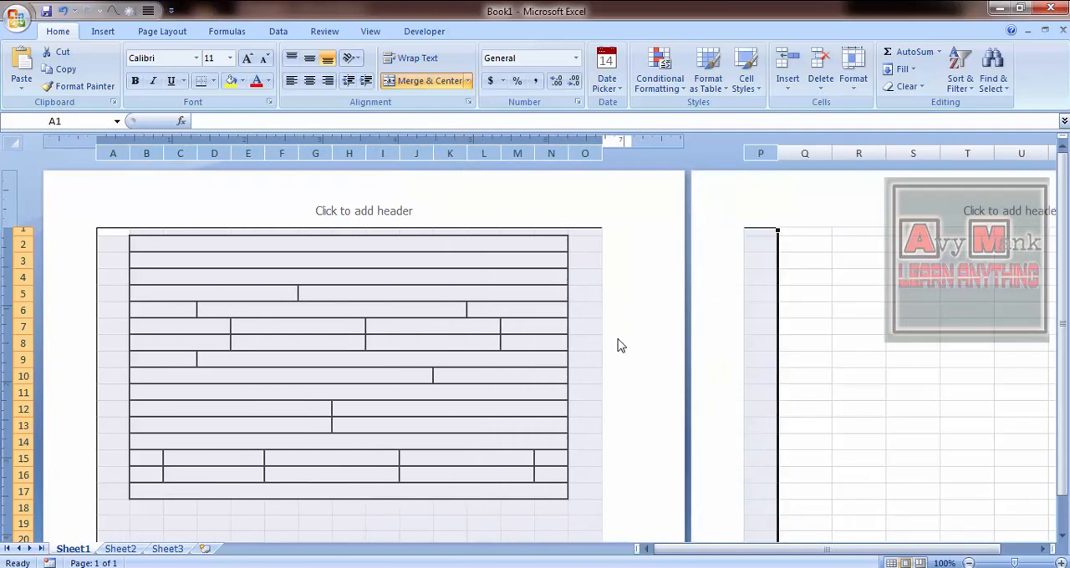
click(800, 327)
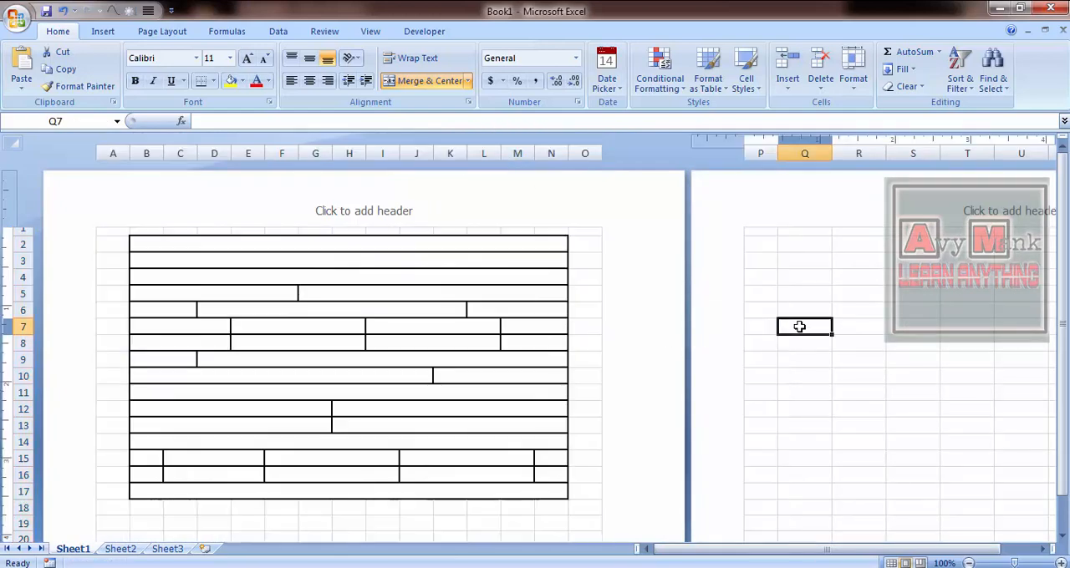
click(594, 333)
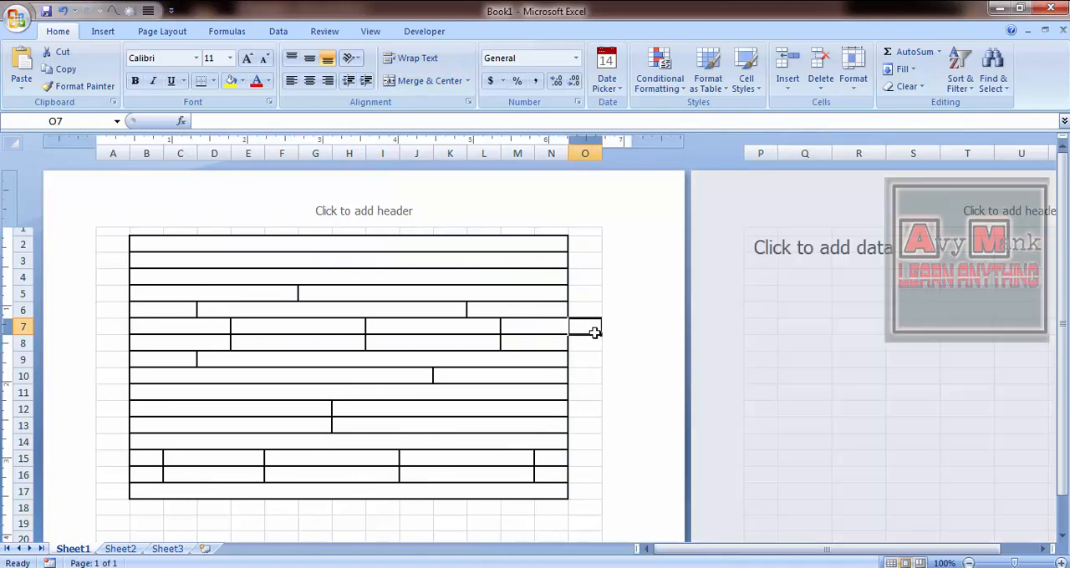
scroll(1063, 313, down, 2)
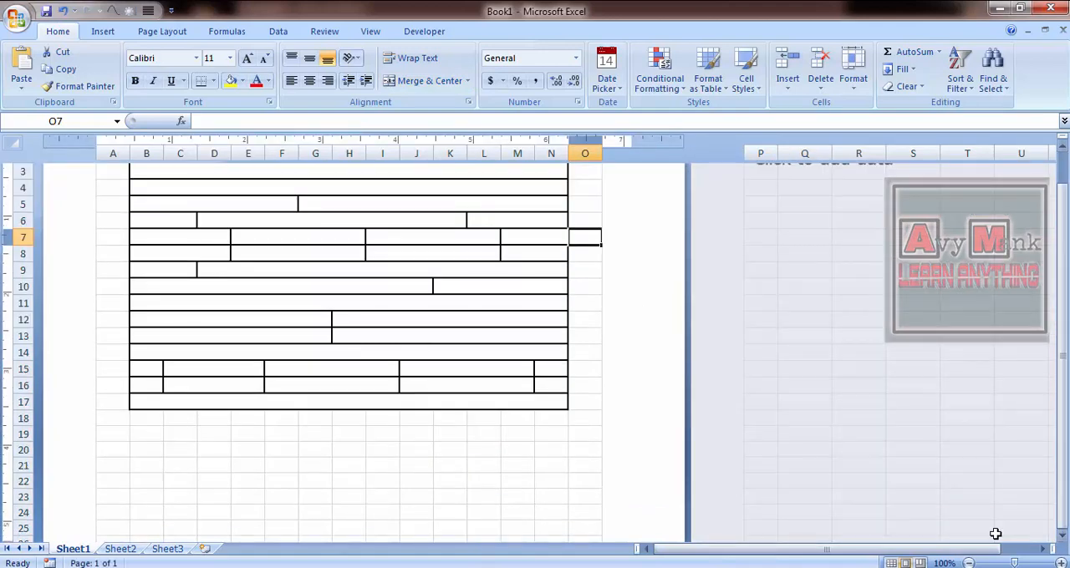
- Collapse the ribbon, widen column N slightly and narrow column A to roughly 60 percent of its width
click(968, 563)
click(968, 563)
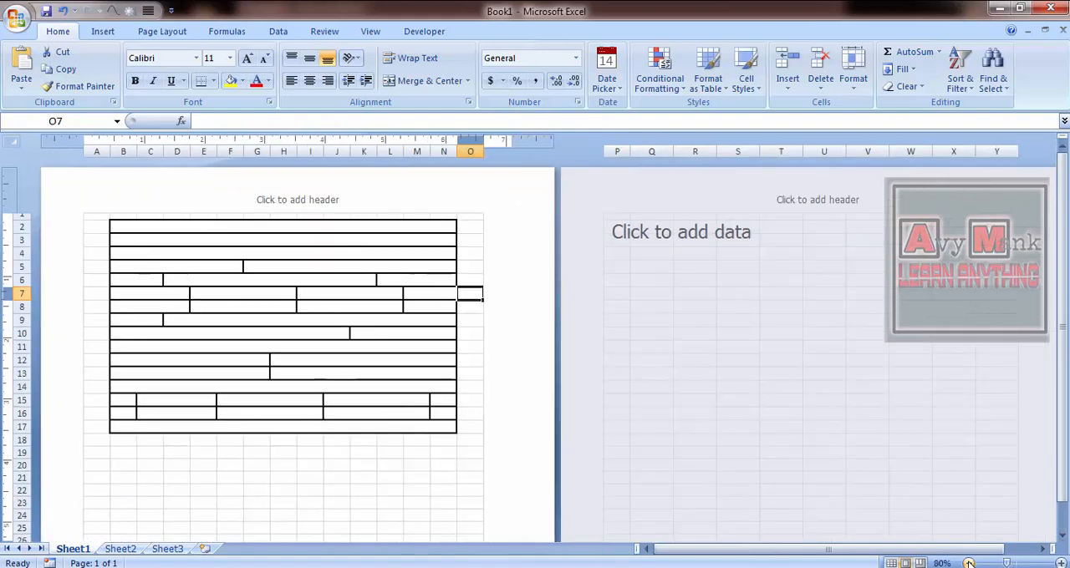
click(968, 564)
click(968, 563)
key(ctrl+F1)
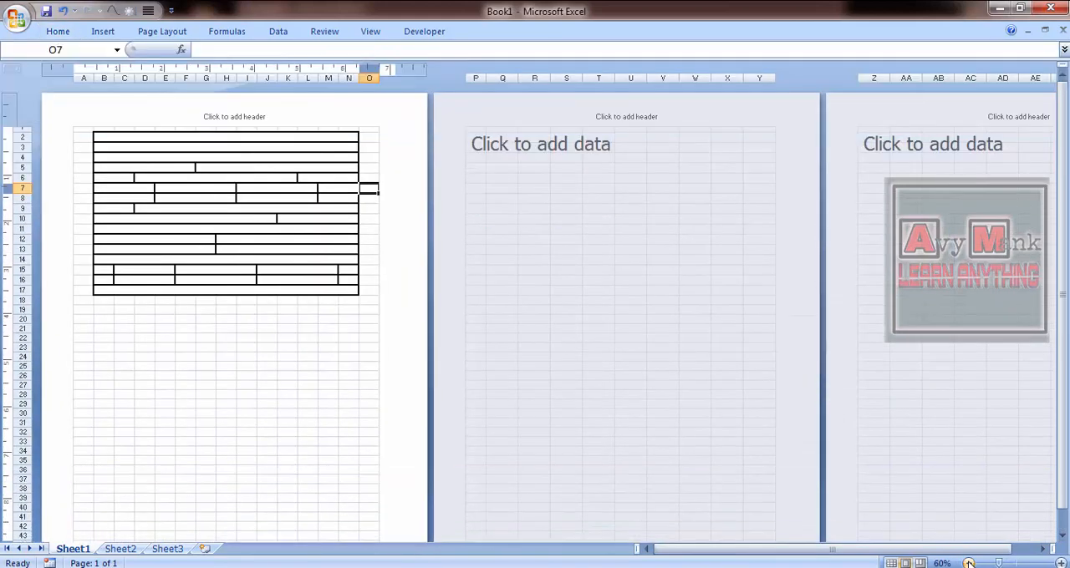
click(968, 564)
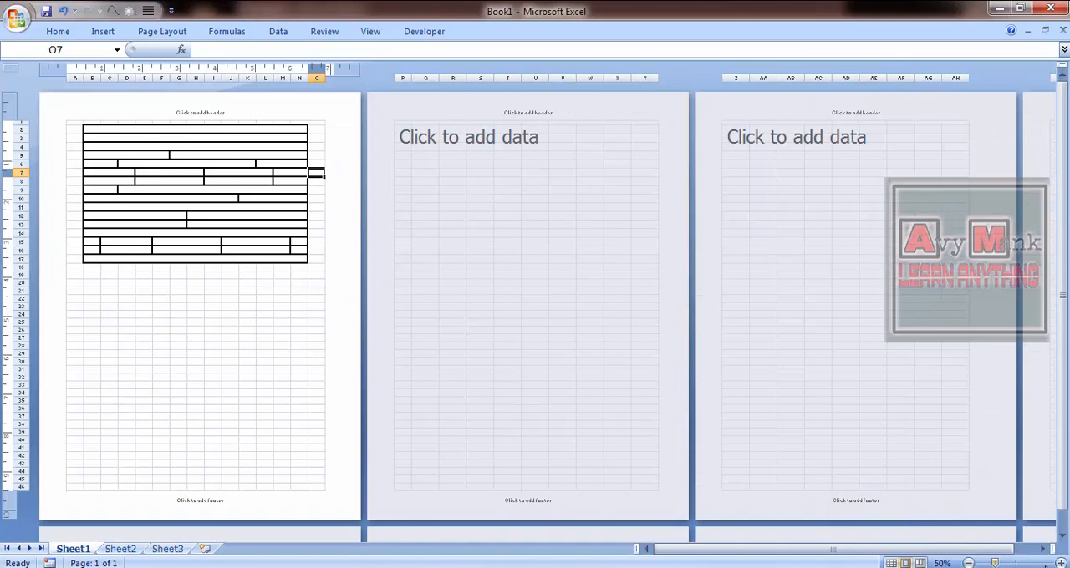
click(1061, 563)
click(1061, 563)
click(1061, 563)
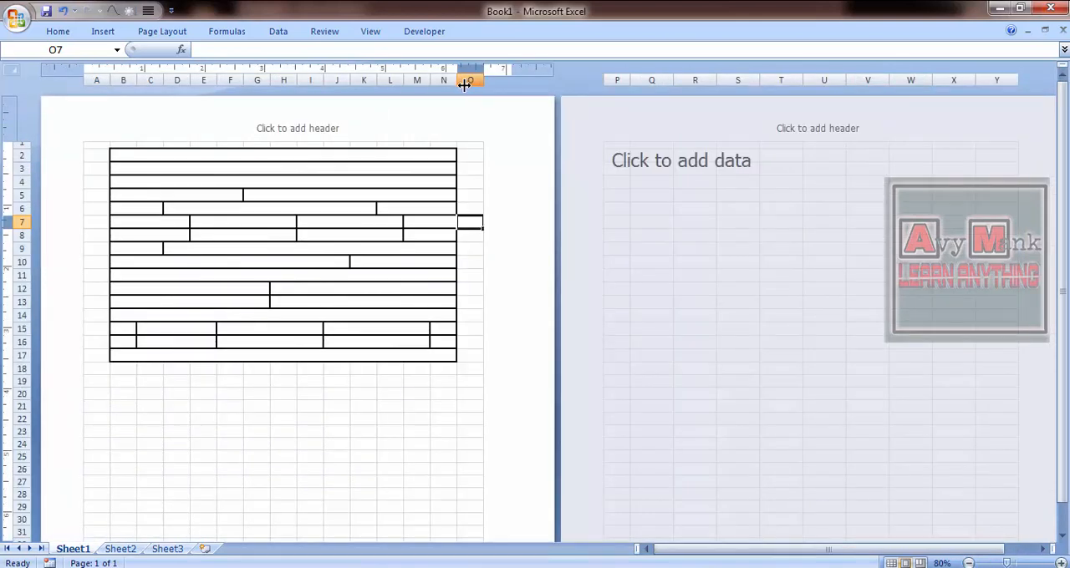
drag(458, 81, 464, 83)
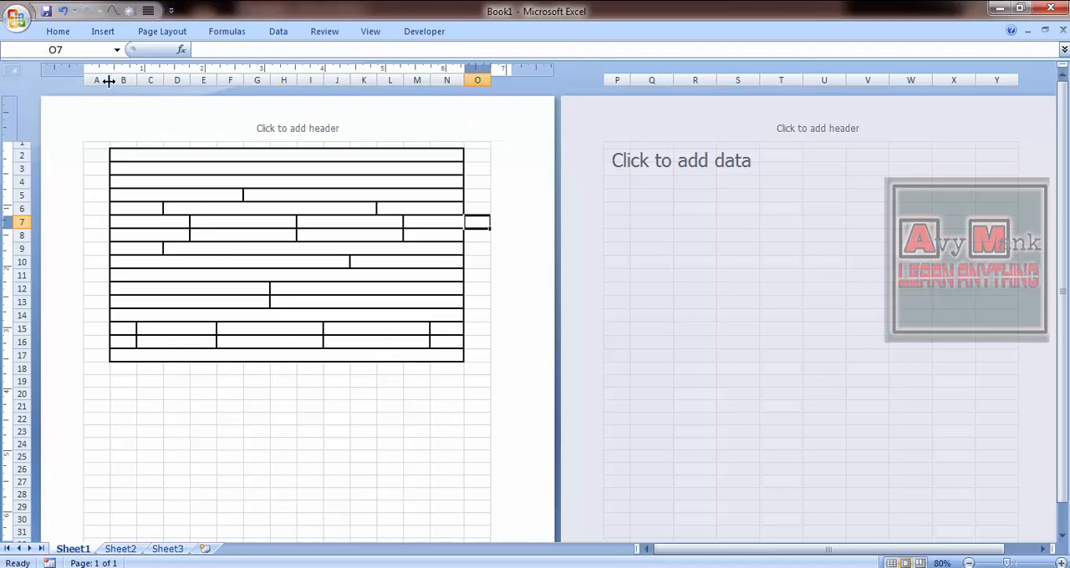
drag(108, 81, 97, 84)
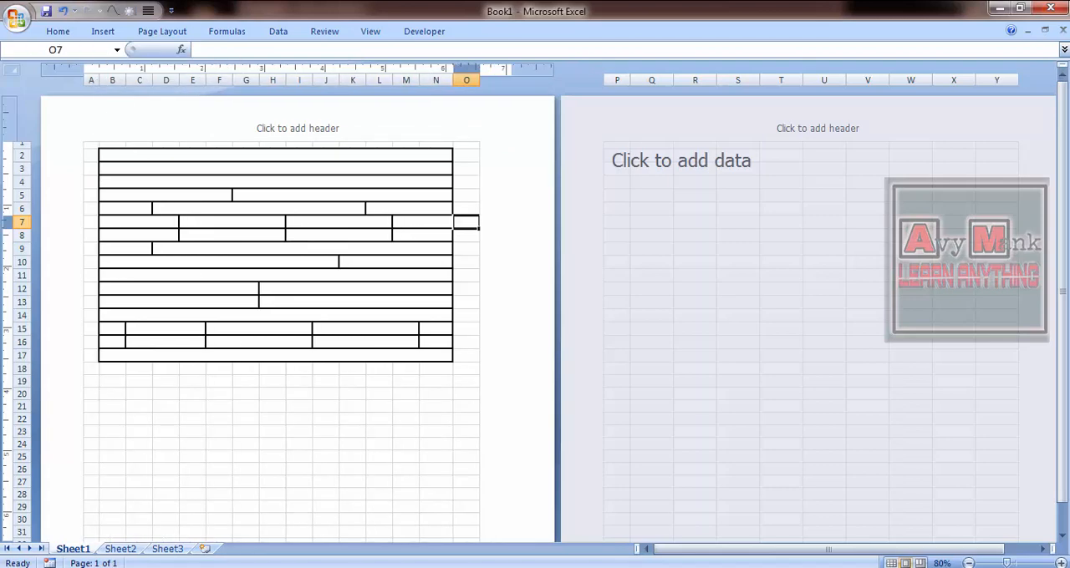
- Select rows 2 through 17 and increase their height equally to about one and a half times
click(1060, 565)
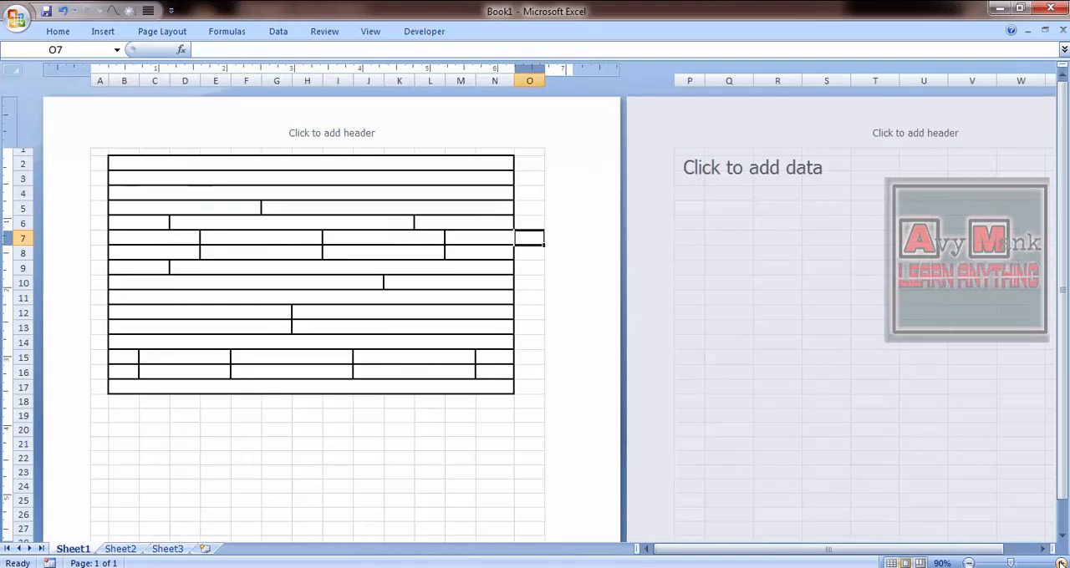
click(1060, 565)
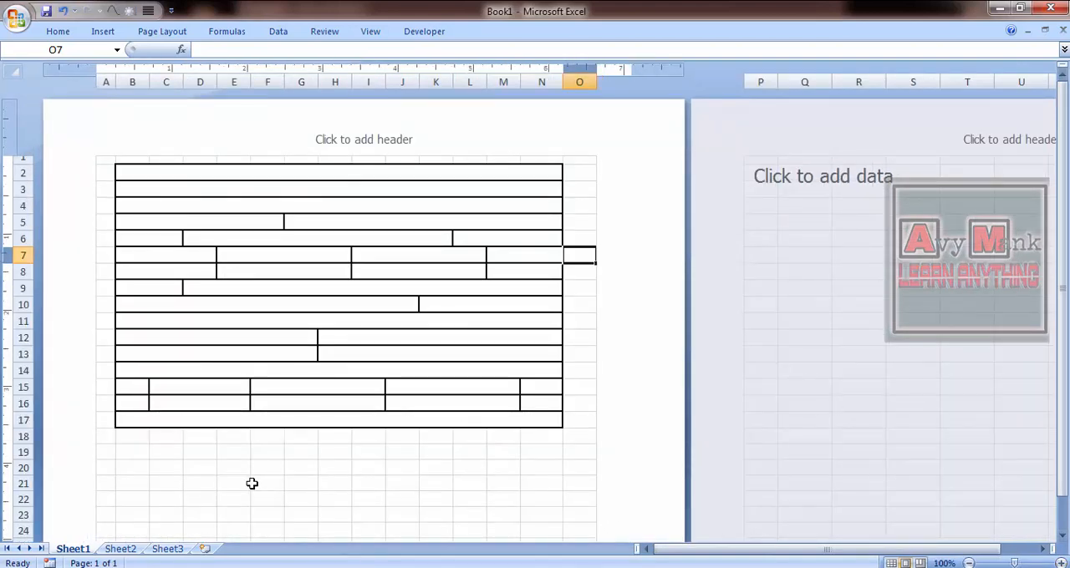
click(15, 172)
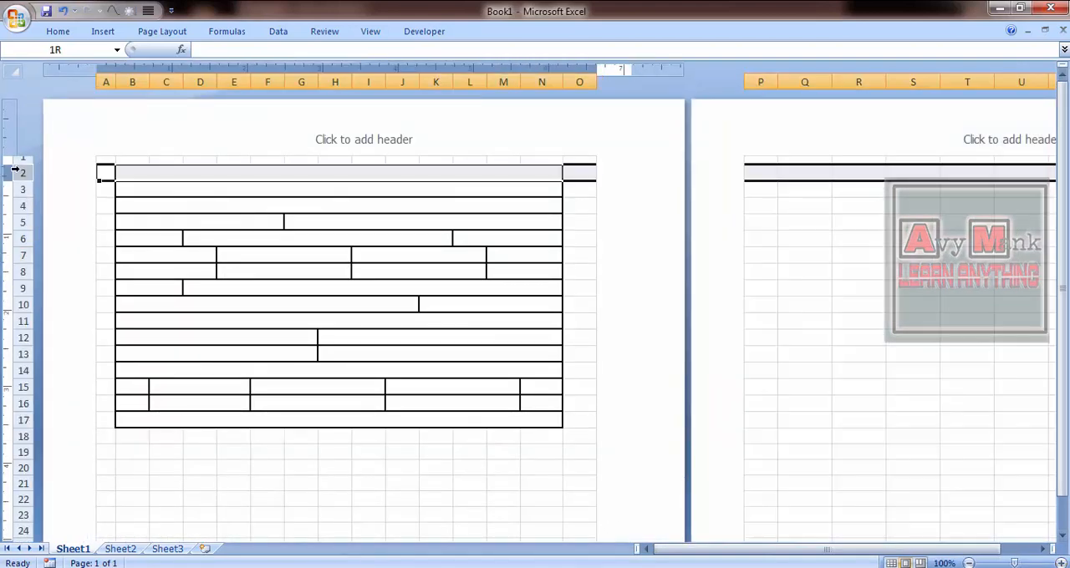
drag(15, 171, 16, 421)
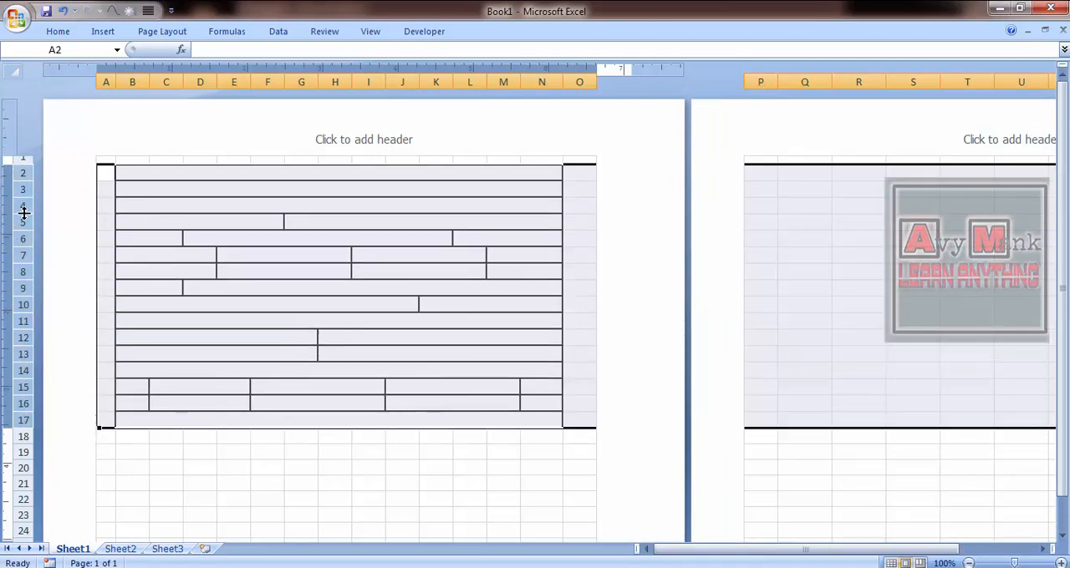
drag(23, 213, 25, 223)
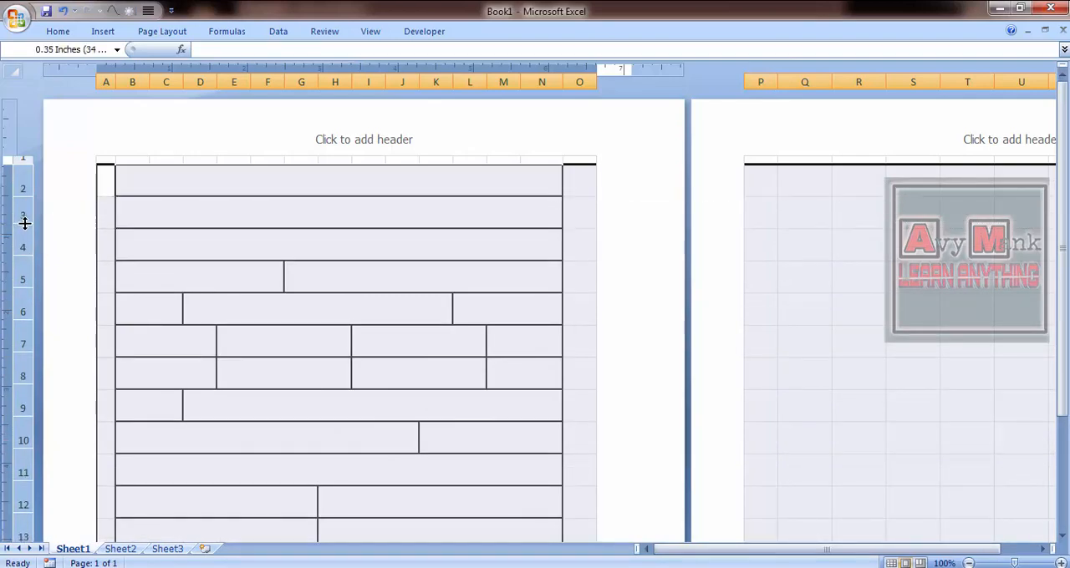
click(21, 222)
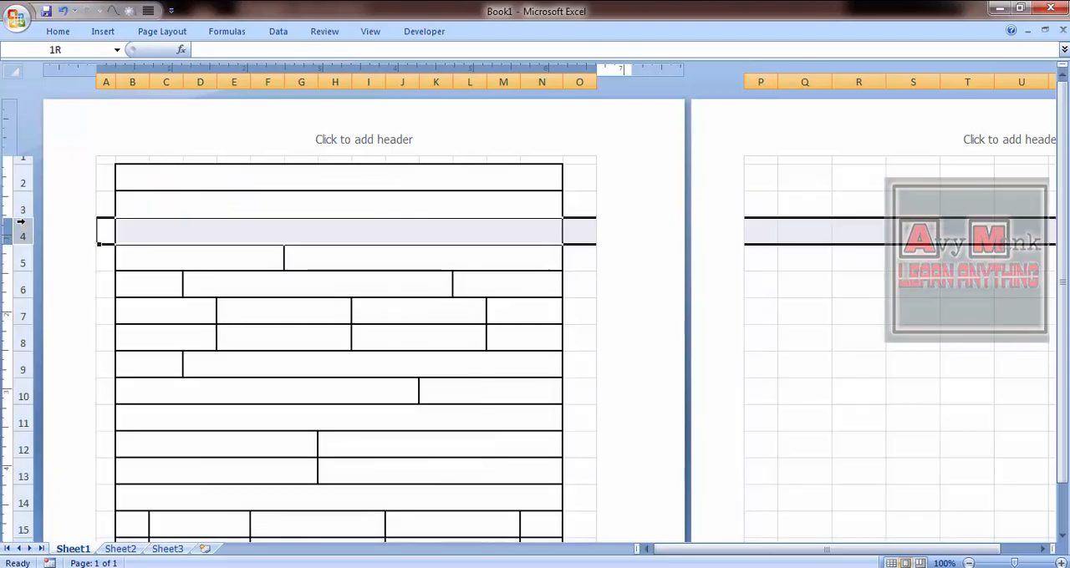
drag(21, 182, 21, 318)
key(shift+Down)
key(shift+Down)
key(shift+Down)
key(shift+Down)
key(shift+Down)
key(shift+Down)
key(shift+Down)
key(shift+Down)
key(shift+Down)
key(shift+Down)
key(shift+Down)
key(shift+Down)
key(shift+Down)
key(shift+Down)
key(shift+Down)
key(shift+Down)
key(shift+Down)
key(shift+Down)
key(shift+Down)
key(shift+Down)
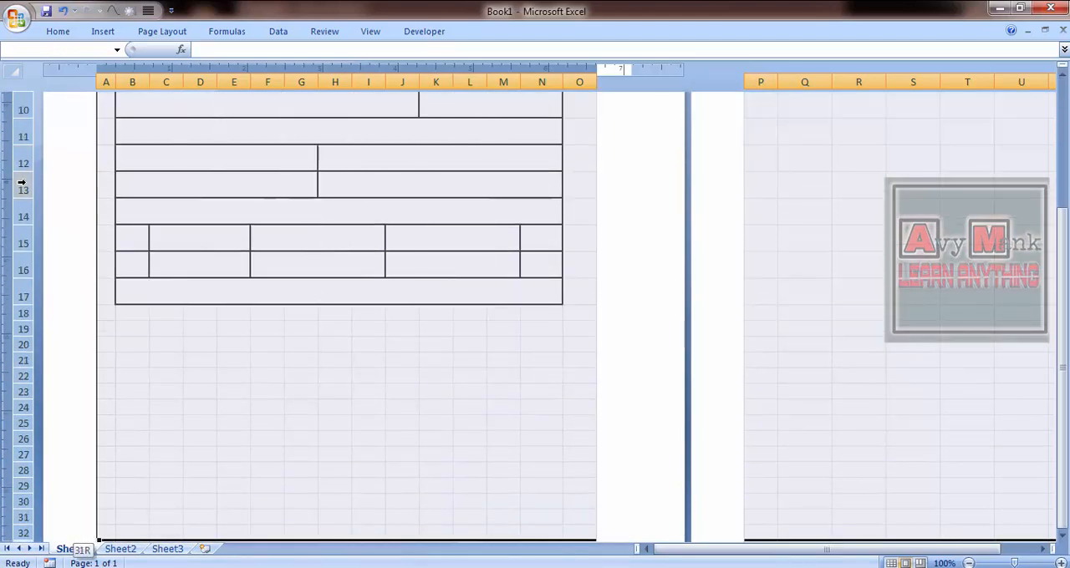
key(ctrl+Home)
key(Down)
key(Right)
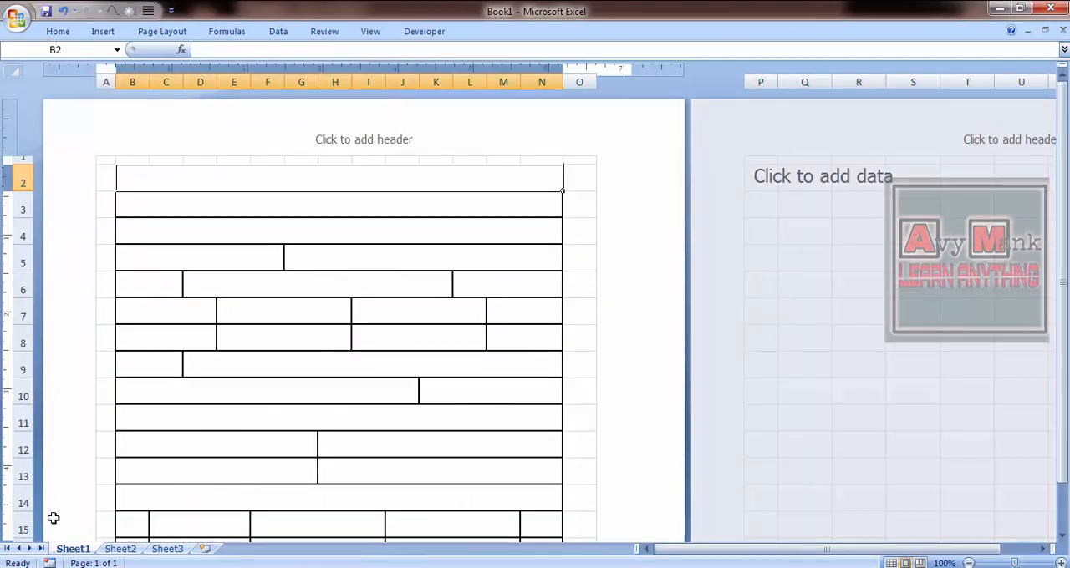
- Check the page in print preview, and widen columns K, M and N to extend the table across the page
key(ctrl+p)
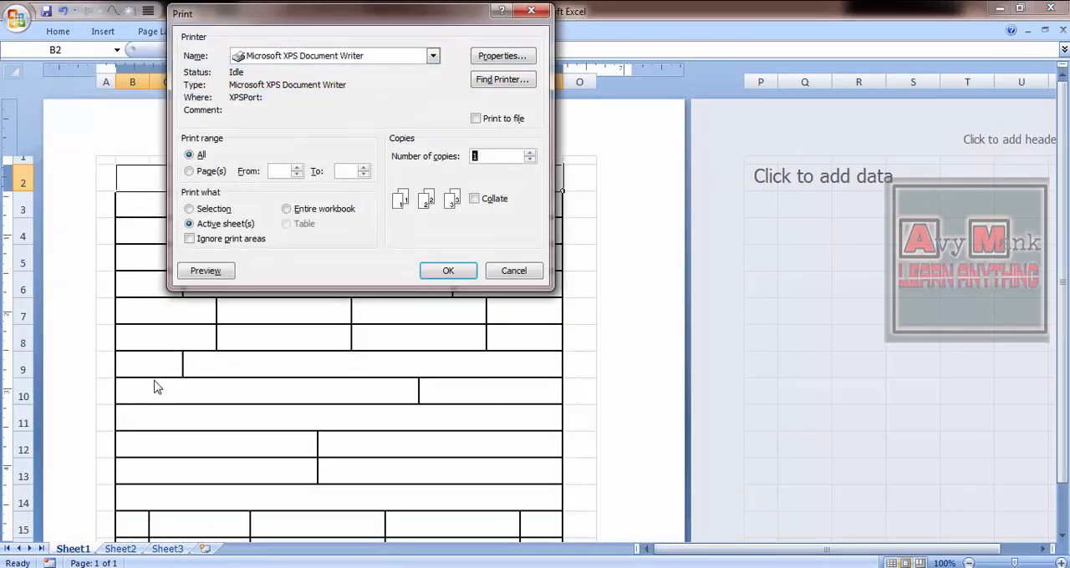
click(206, 272)
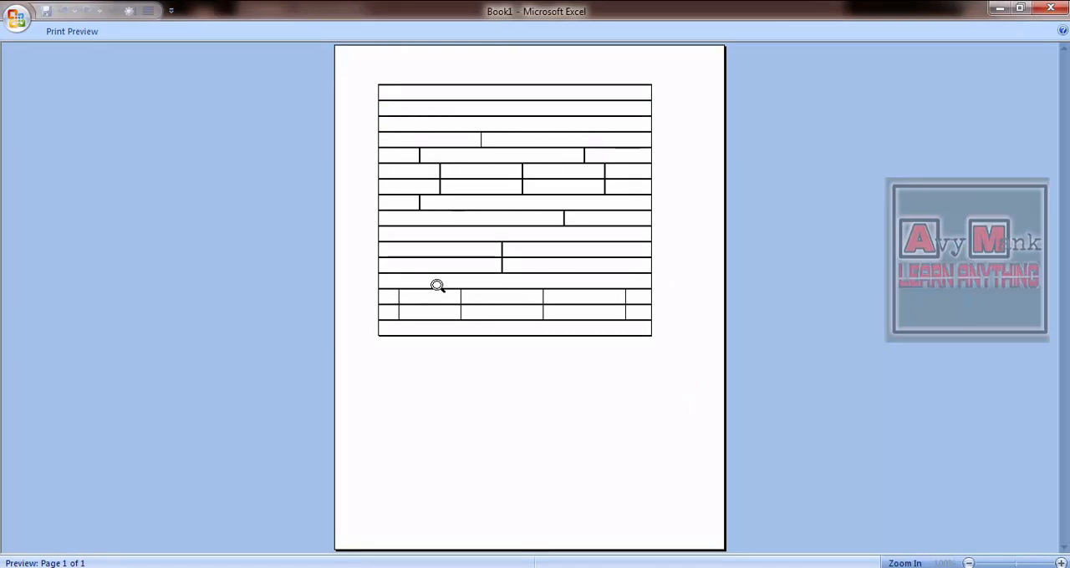
key(Escape)
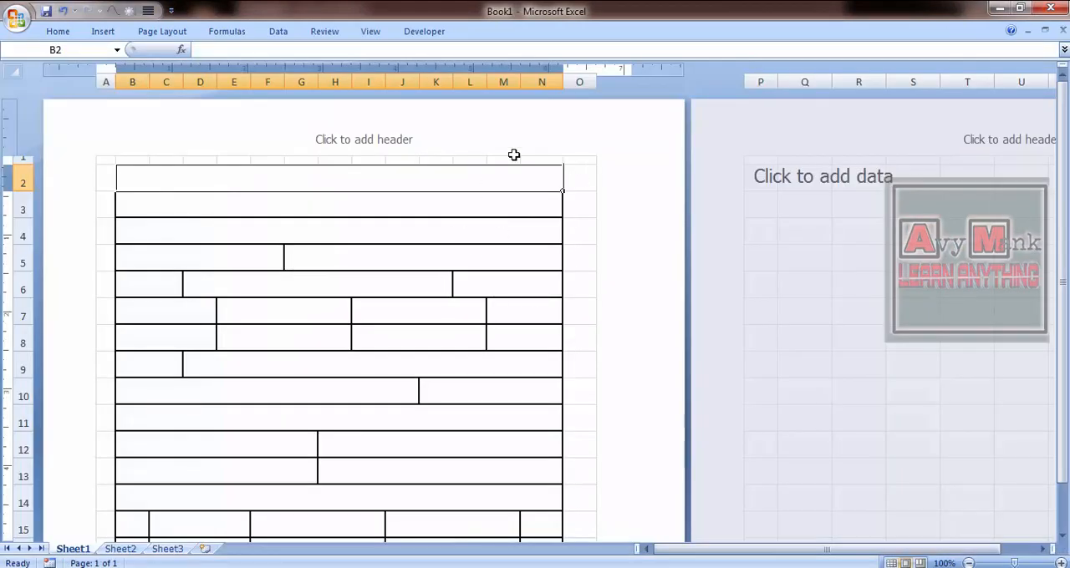
drag(562, 81, 583, 82)
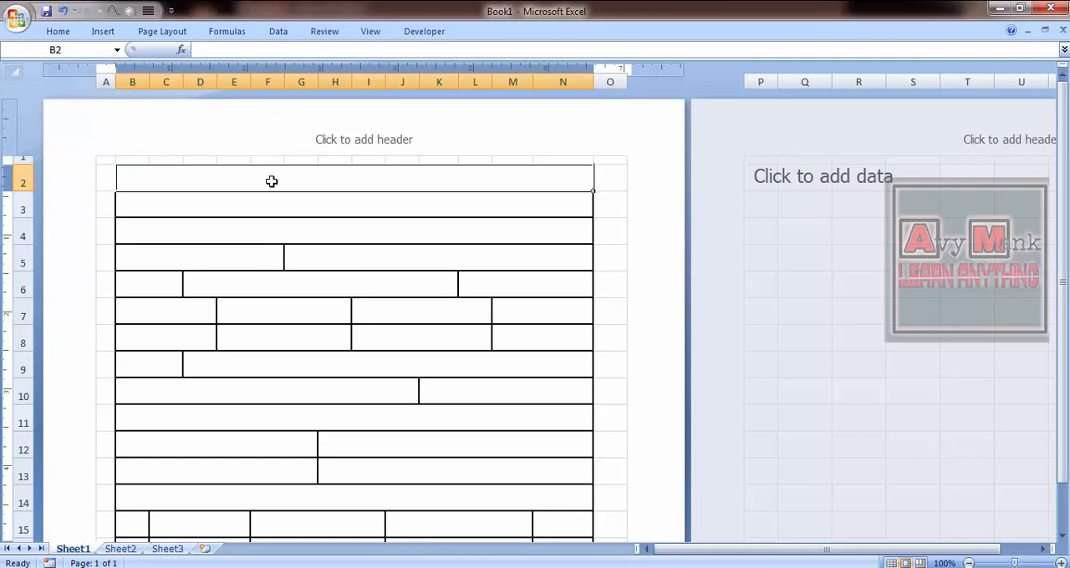
- Apply All Borders to the whole table from B2 through row 17 and return to cell B2
key(shift+Down)
key(shift+Down)
key(shift+Down)
key(shift+Down)
key(shift+Down)
key(shift+Down)
key(shift+Down)
key(shift+Down)
key(shift+Down)
key(shift+Down)
key(shift+Down)
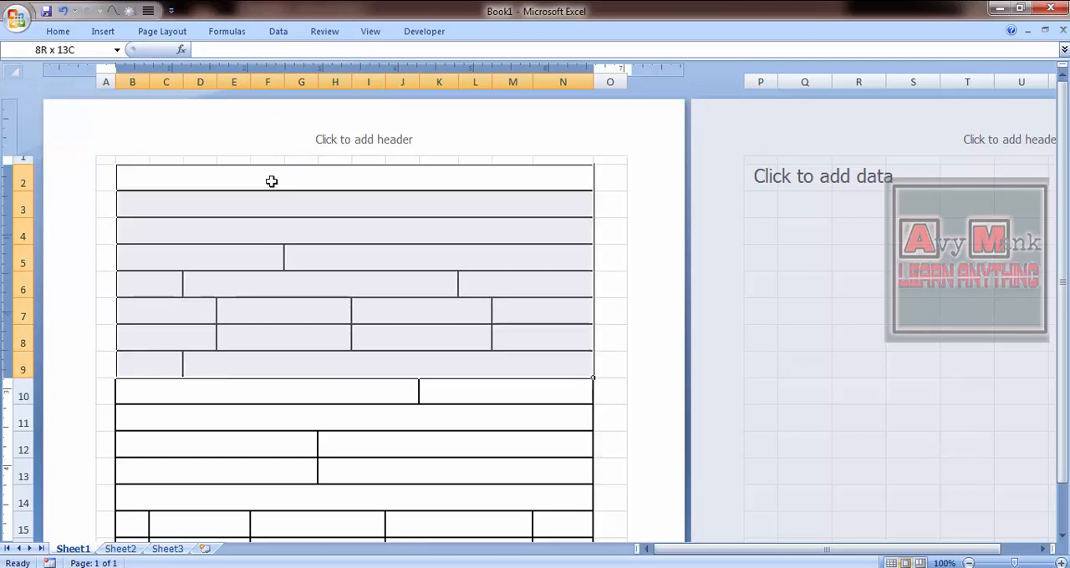
key(shift+Down)
key(shift+Down)
key(shift+Down)
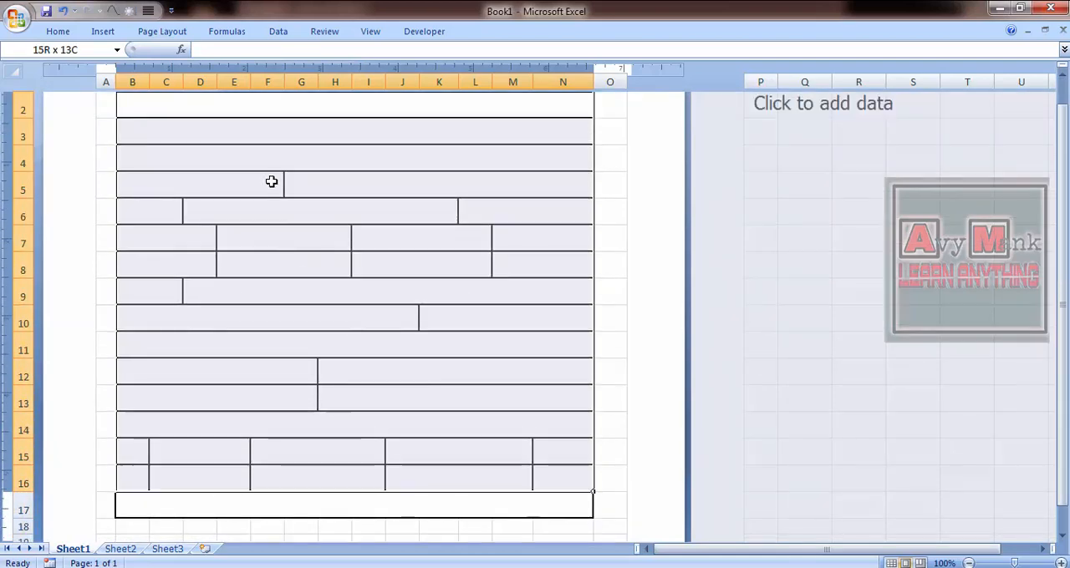
key(shift+Down)
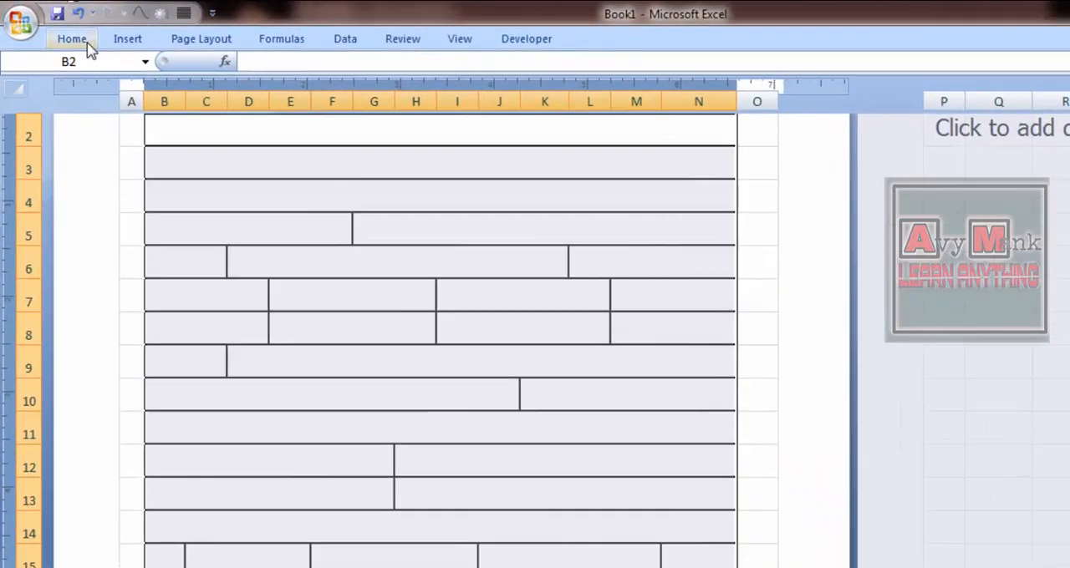
click(66, 32)
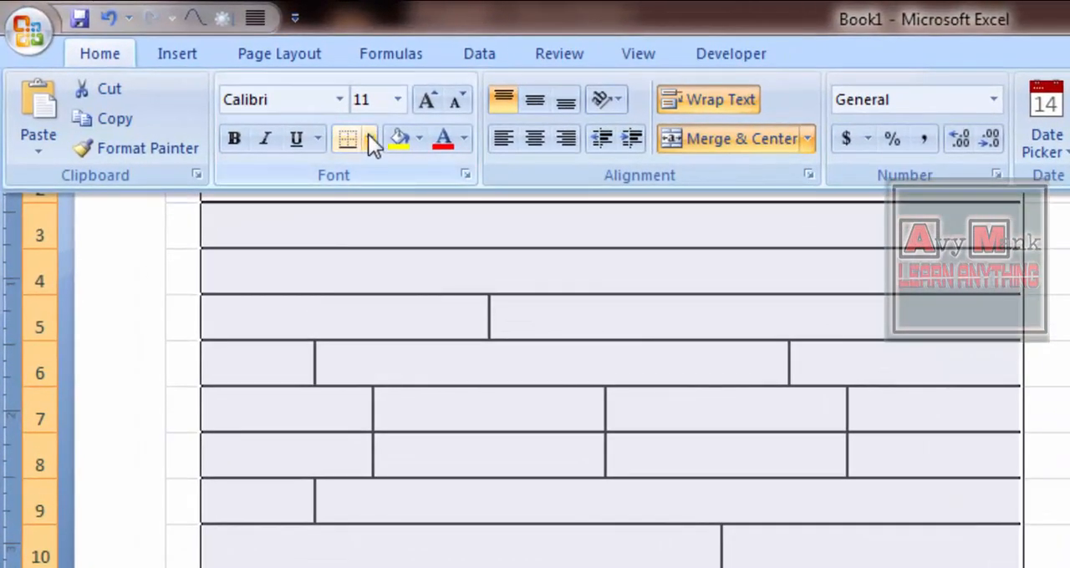
click(369, 138)
click(422, 354)
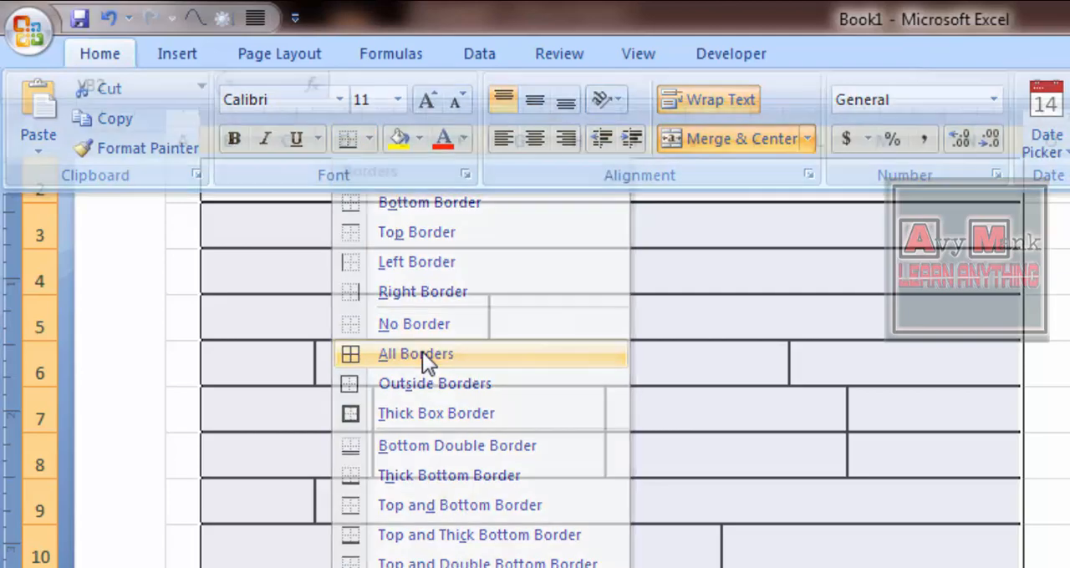
click(587, 479)
key(Up)
key(Up)
key(Up)
key(Up)
key(Up)
key(Up)
key(Up)
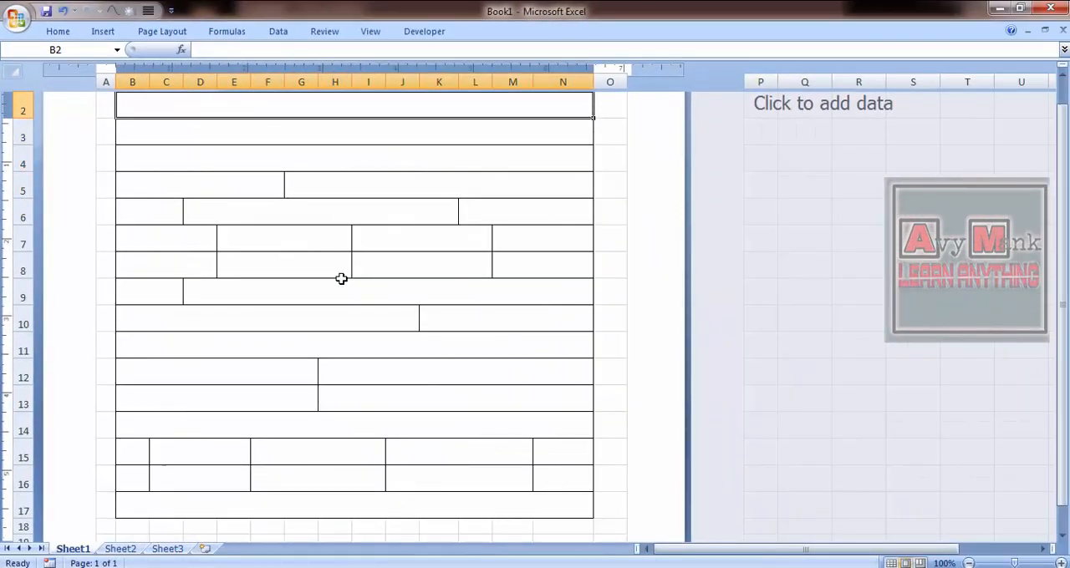
key(Up)
key(Down)
key(Down)
key(Up)
- Switch to the forms text file in Notepad and copy its first line, "INCOME-TAX RULES,1962"
key(alt+Tab)
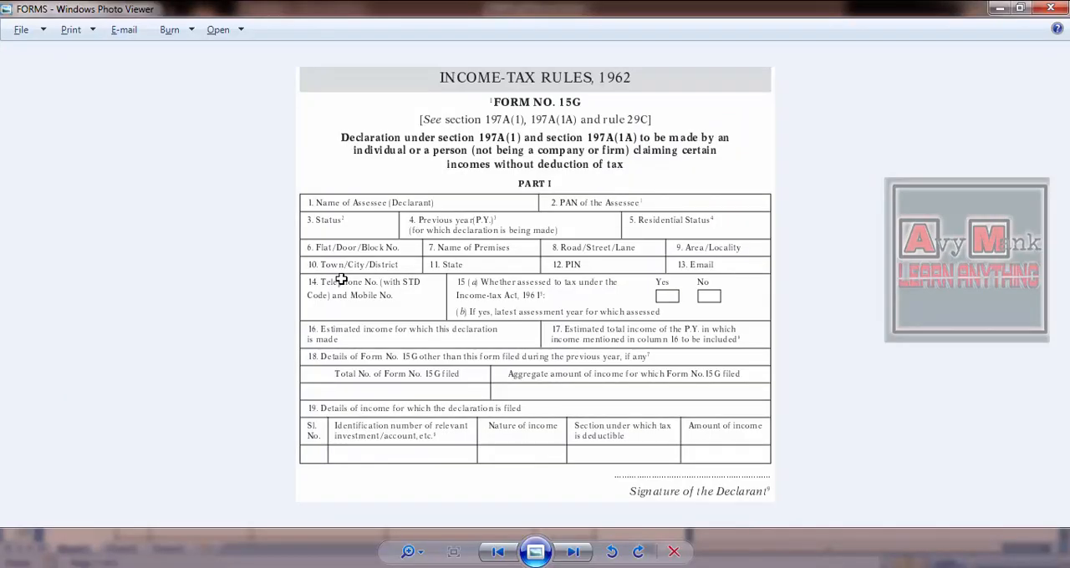
key(alt+Tab)
key(alt+Tab)
key(alt+Tab)
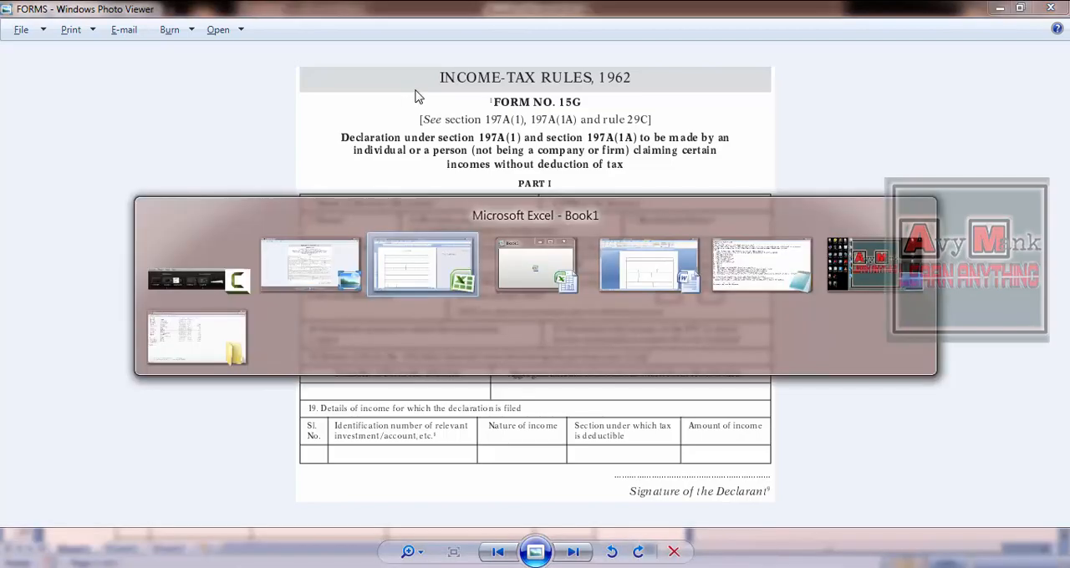
key(alt+Tab)
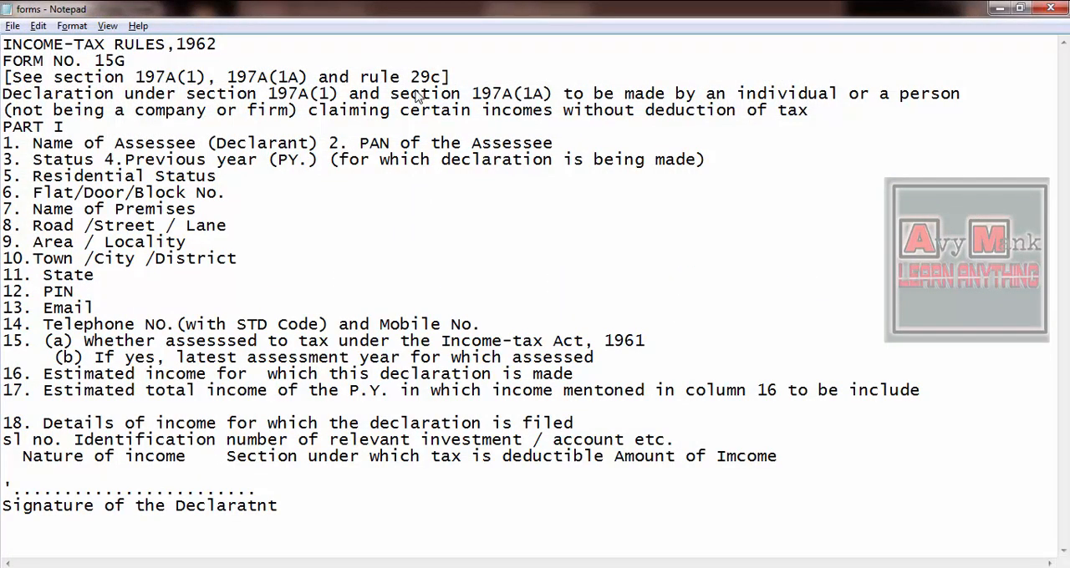
key(ctrl+shift+Right)
key(ctrl+shift+Right)
key(ctrl+shift+Right)
key(ctrl+shift+Right)
key(ctrl+c)
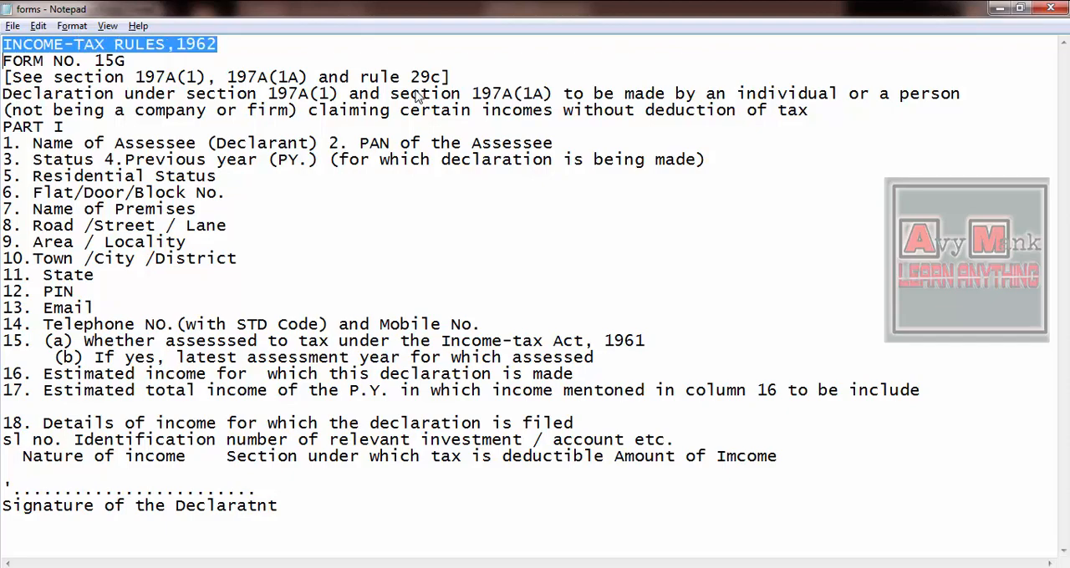
- Switch back to the Excel workbook and paste "INCOME-TAX RULES,1962" as the content of merged cell B2
key(alt+Tab)
key(alt+Tab)
key(alt+Tab)
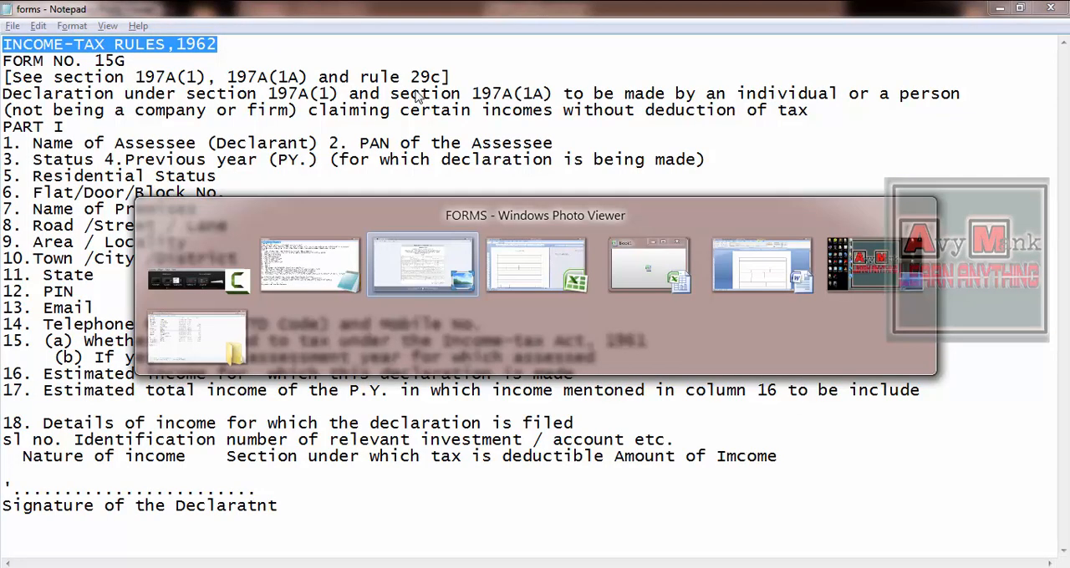
key(alt+Tab)
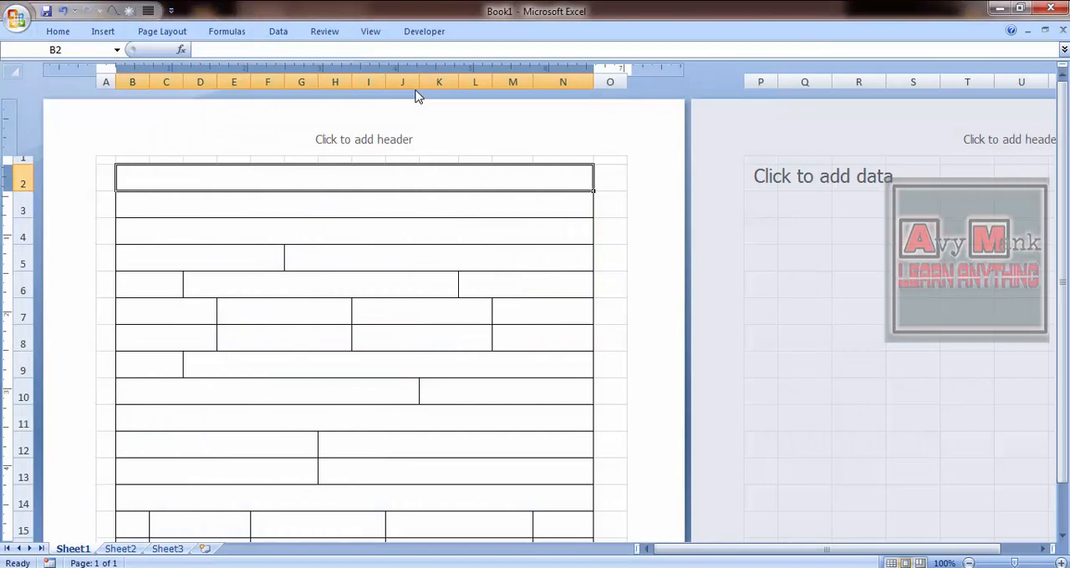
key(ctrl+v)
key(Return)
click(351, 52)
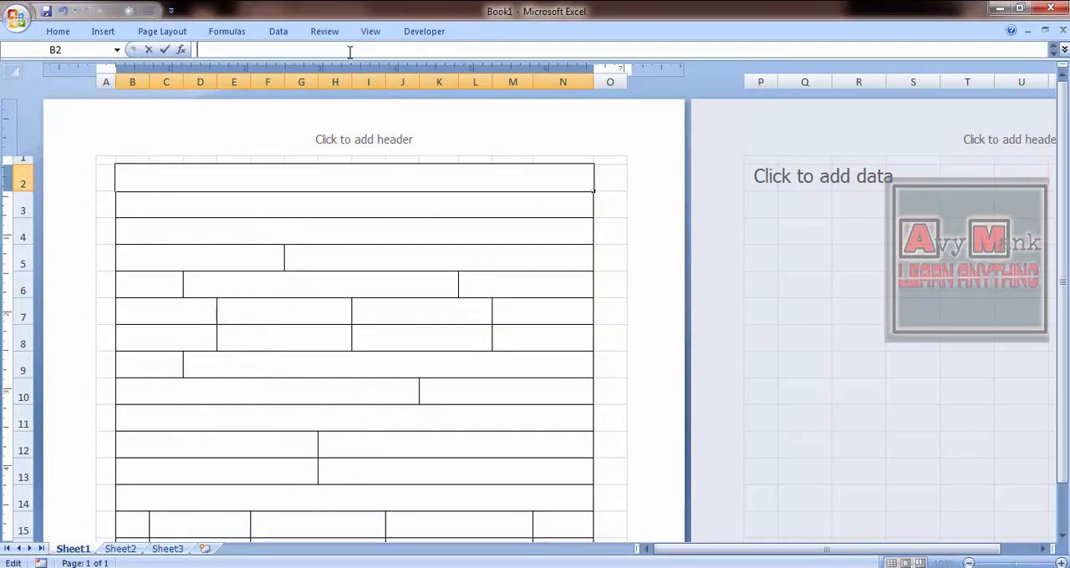
key(ctrl+v)
key(Return)
key(Up)
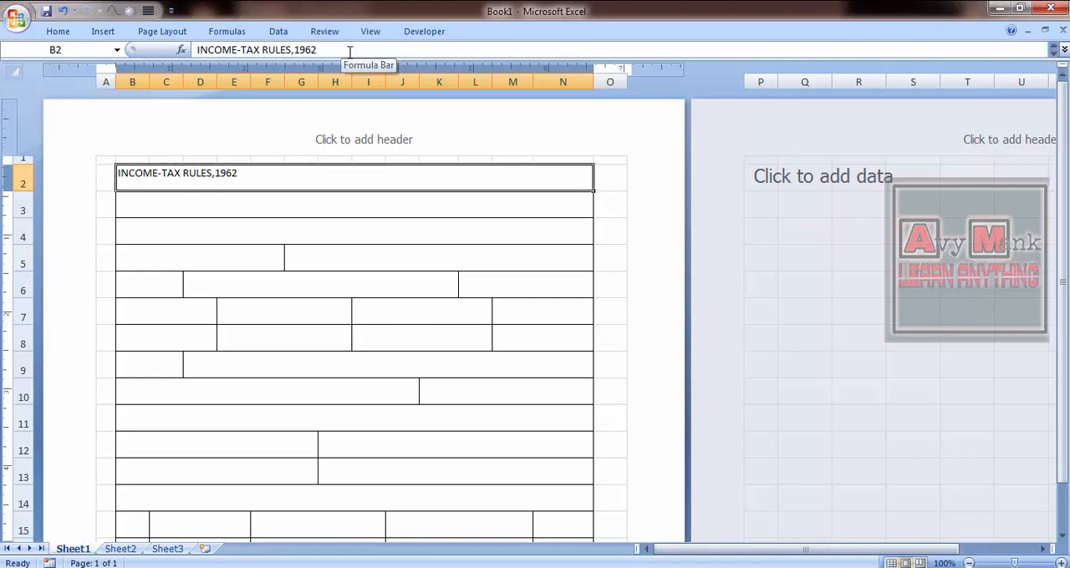
key(shift+Down)
key(shift+Down)
key(shift+Down)
key(shift+Down)
key(shift+Down)
key(shift+Down)
key(shift+Down)
key(shift+Down)
key(shift+Down)
key(shift+Down)
key(shift+Down)
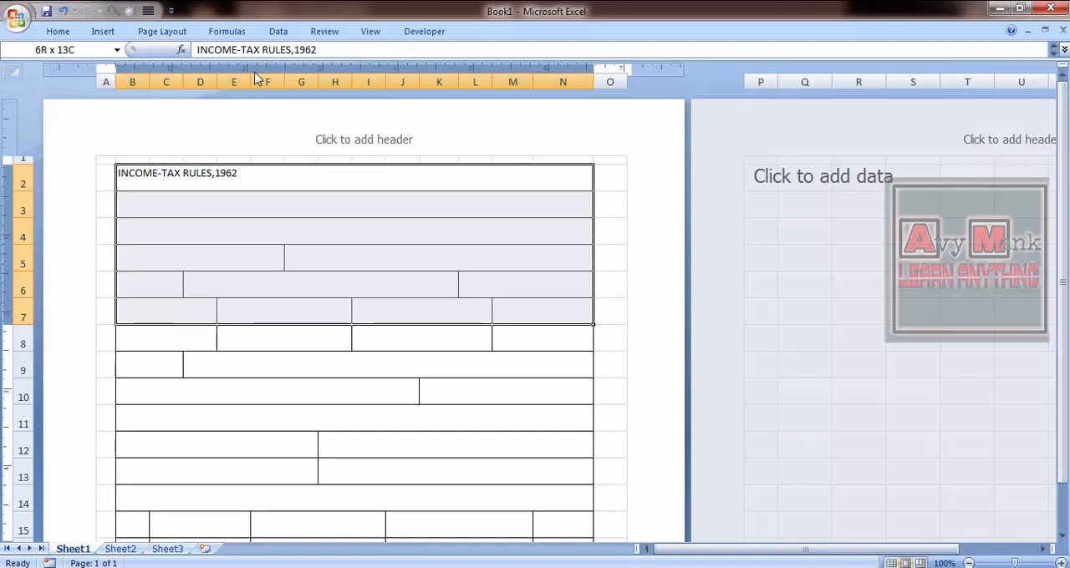
key(shift+Down)
key(shift+Down)
key(shift+Down)
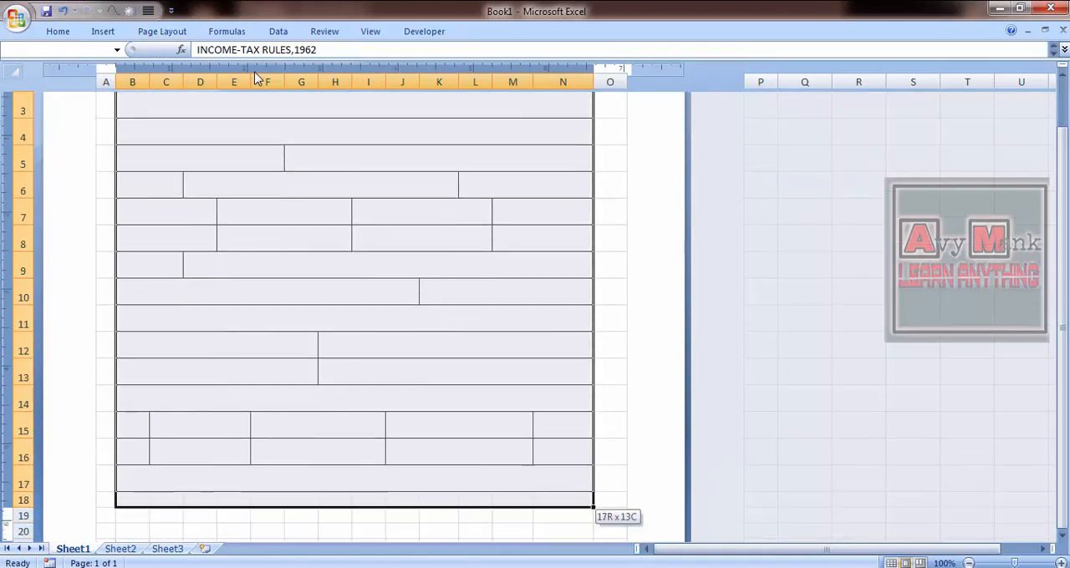
key(shift+Down)
key(Up)
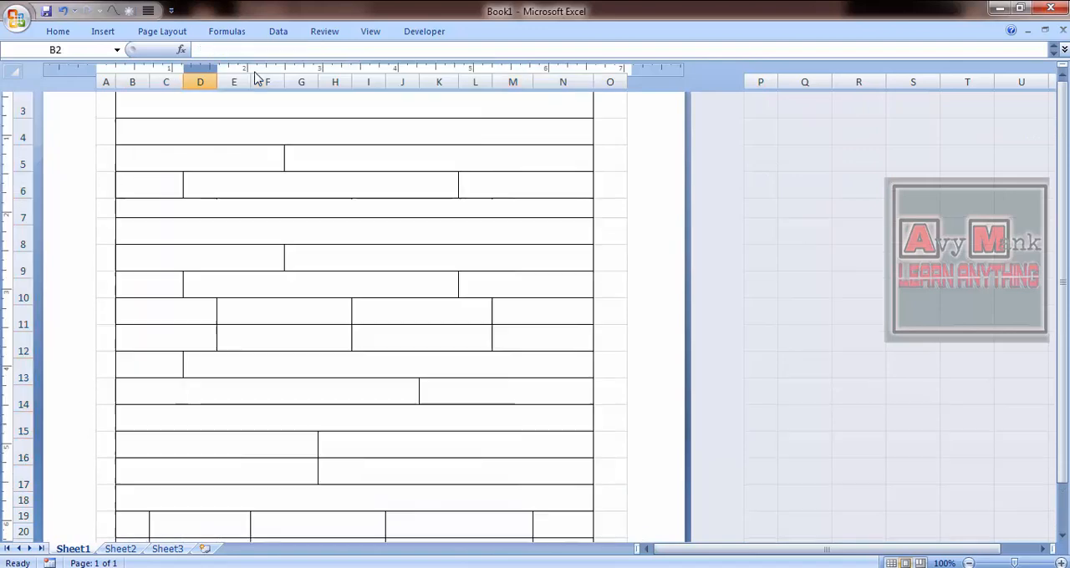
key(Down)
key(Down)
key(Up)
key(Down)
key(Up)
- Copy the Notepad lines from "FORM NO. 15G" through "PART I" for cell B3 and return to the Excel workbook
key(Down)
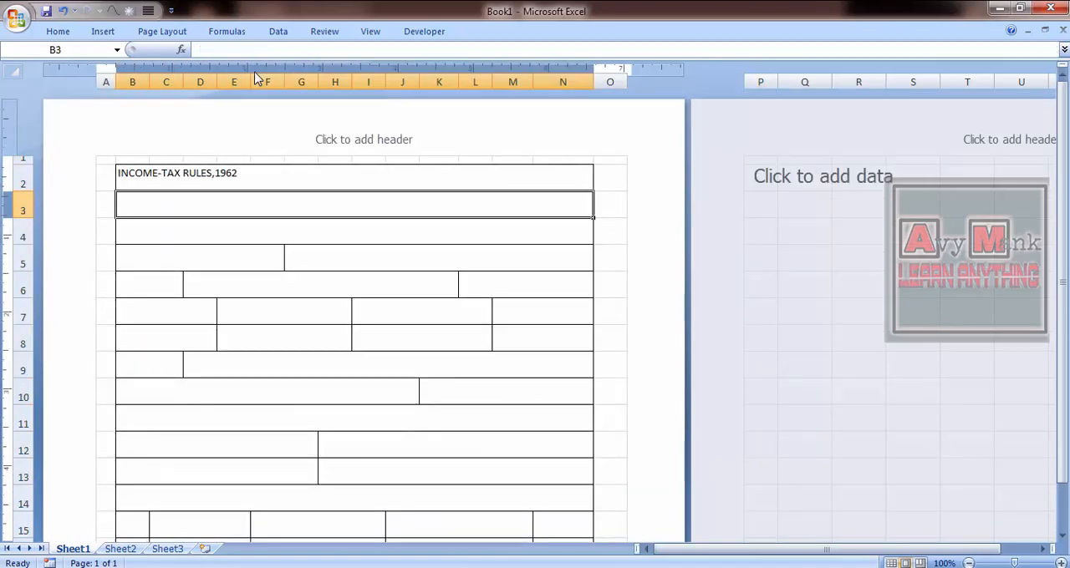
key(alt+Tab)
key(Right)
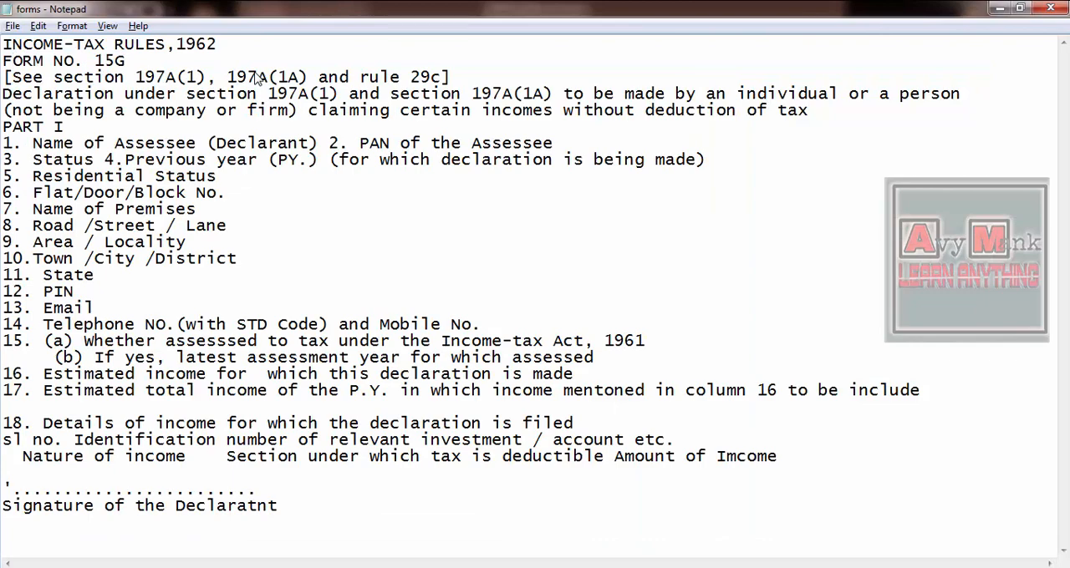
key(shift+Down)
key(shift+Down)
key(shift+Down)
key(shift+Down)
key(shift+Down)
key(ctrl+c)
key(alt+Tab)
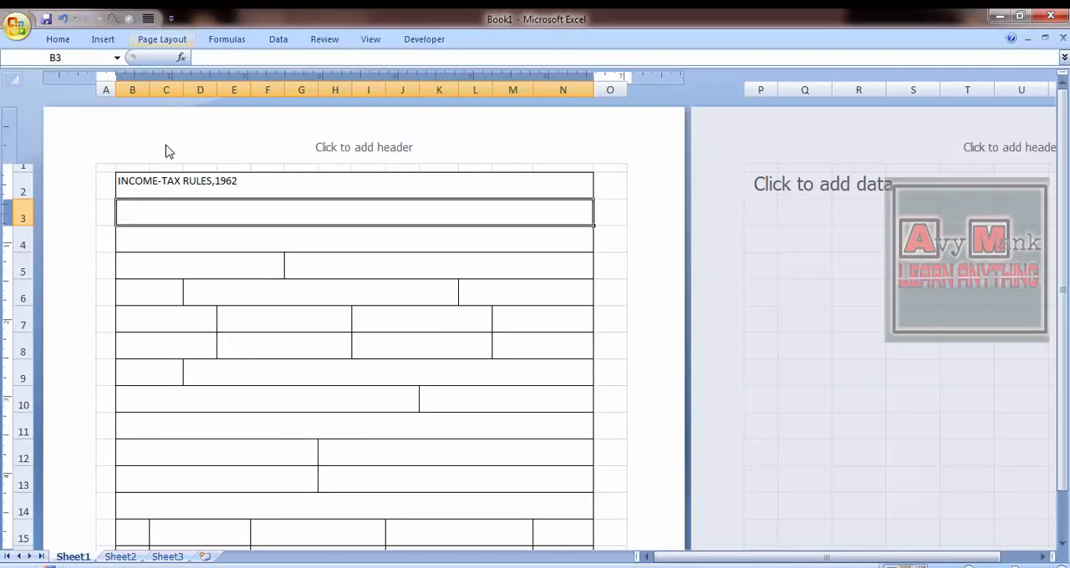
- Paste the copied heading lines as text inside merged cell B3 and make row 3 taller to fit them
key(ctrl+v)
key(ctrl+z)
double_click(248, 214)
key(ctrl+v)
drag(23, 225, 19, 278)
- Move the "PART I" line out of cell B3 into merged cell B4
double_click(274, 266)
key(shift+Home)
key(ctrl+x)
key(Return)
key(ctrl+v)
key(Return)
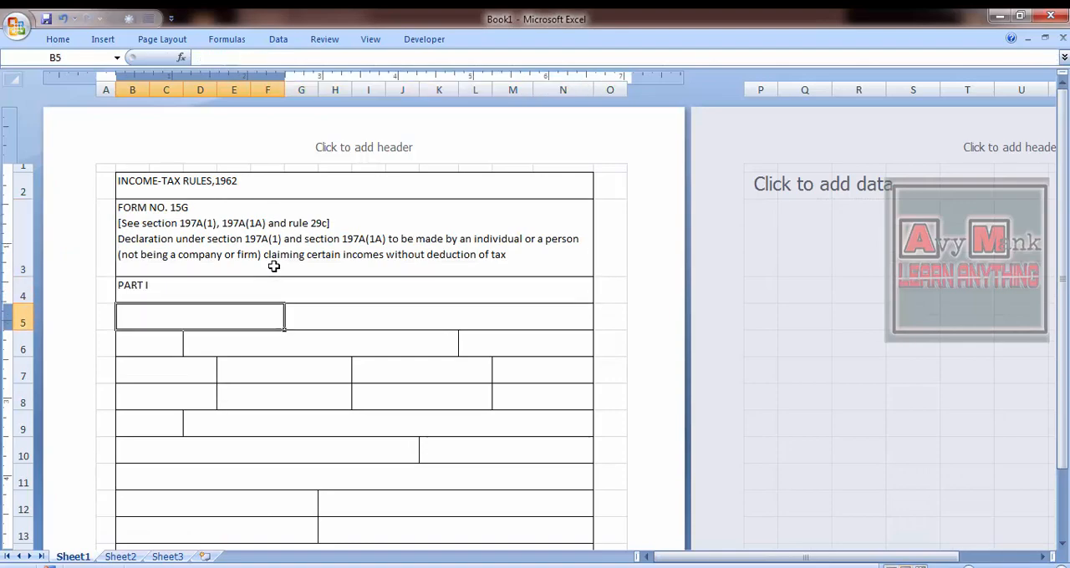
- Copy the Notepad line holding items 1 and 2 and paste it as text inside cell B5
key(alt+Tab)
key(shift+End)
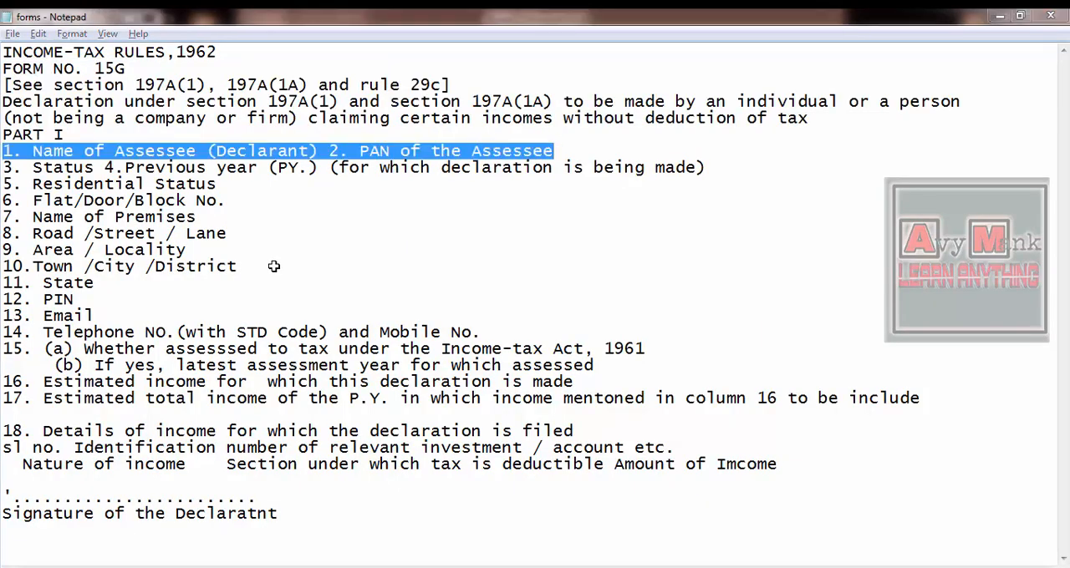
key(ctrl+c)
key(alt+Tab)
key(ctrl+v)
key(Escape)
double_click(239, 315)
key(ctrl+v)
- Move "2. PAN of the Assessee" out of cell B5 into the adjacent merged cell G5
key(shift+Home)
key(ctrl+x)
key(Tab)
key(ctrl+v)
key(Return)
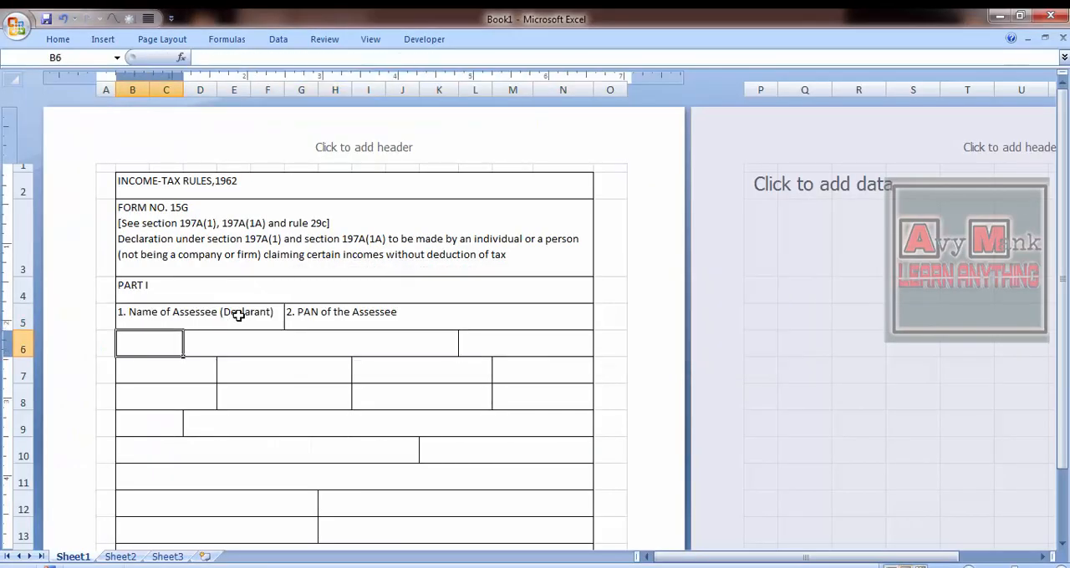
- Copy the Notepad line holding items 3 and 4 and paste it as text inside cell B6
key(alt+Tab)
key(shift+End)
key(ctrl+c)
key(alt+Tab)
key(F2)
key(ctrl+v)
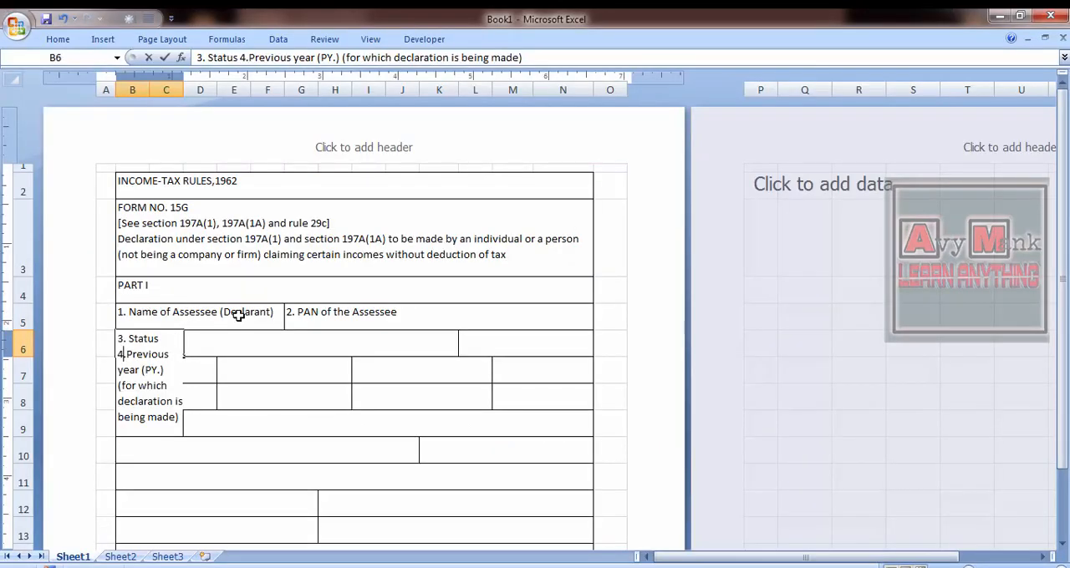
- Move "4.Previous year (PY.) (for which declaration is being made)" from cell B6 into merged cell D6
key(shift+End)
key(ctrl+x)
key(Tab)
key(ctrl+v)
key(Return)
- Copy "5. Residential Status" from Notepad into the last cell of row 6
key(alt+Tab)
key(Right)
key(shift+End)
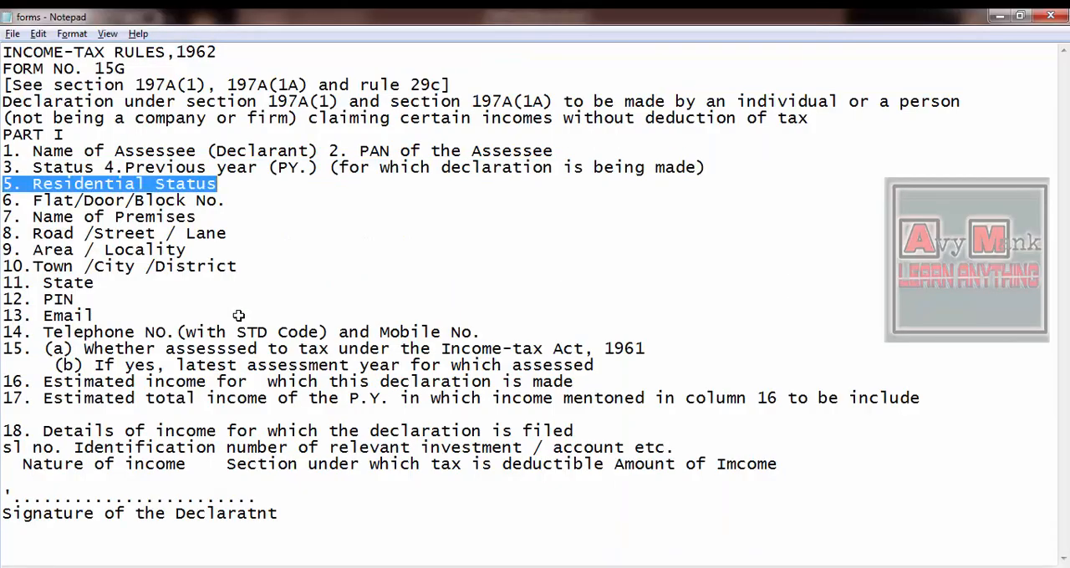
key(ctrl+c)
key(alt+Tab)
key(Tab)
key(ctrl+v)
key(Return)
- Copy "6. Flat/Door/Block No." from Notepad into cell B7
key(alt+Tab)
key(Right)
key(shift+End)
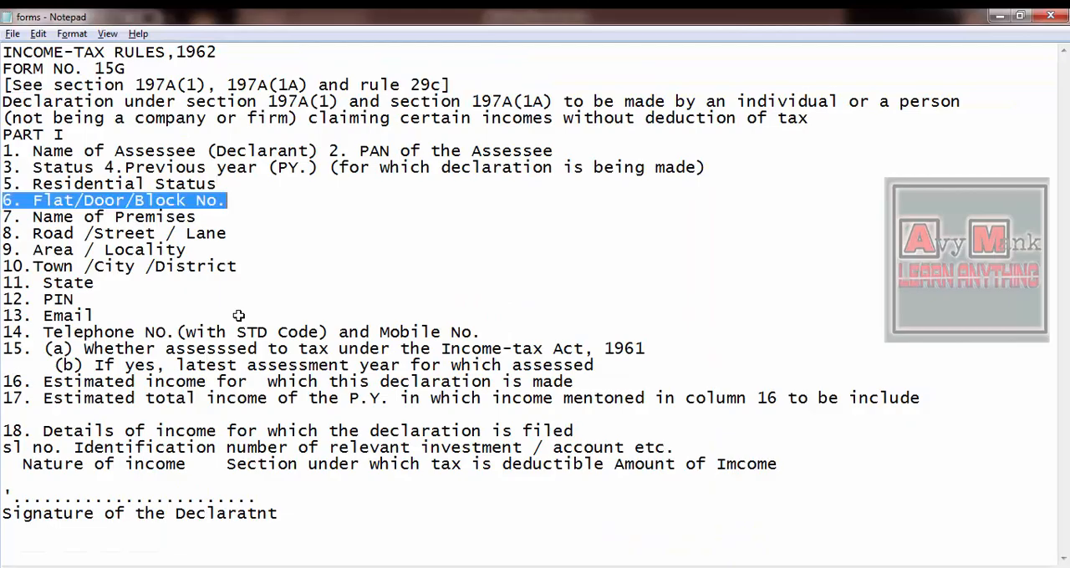
key(ctrl+c)
key(alt+Tab)
key(ctrl+v)
key(Tab)
- Copy "7. Name of Premises" from Notepad into cell E7
key(alt+Tab)
key(Right)
key(shift+End)
key(ctrl+c)
key(alt+Tab)
key(ctrl+v)
key(Return)
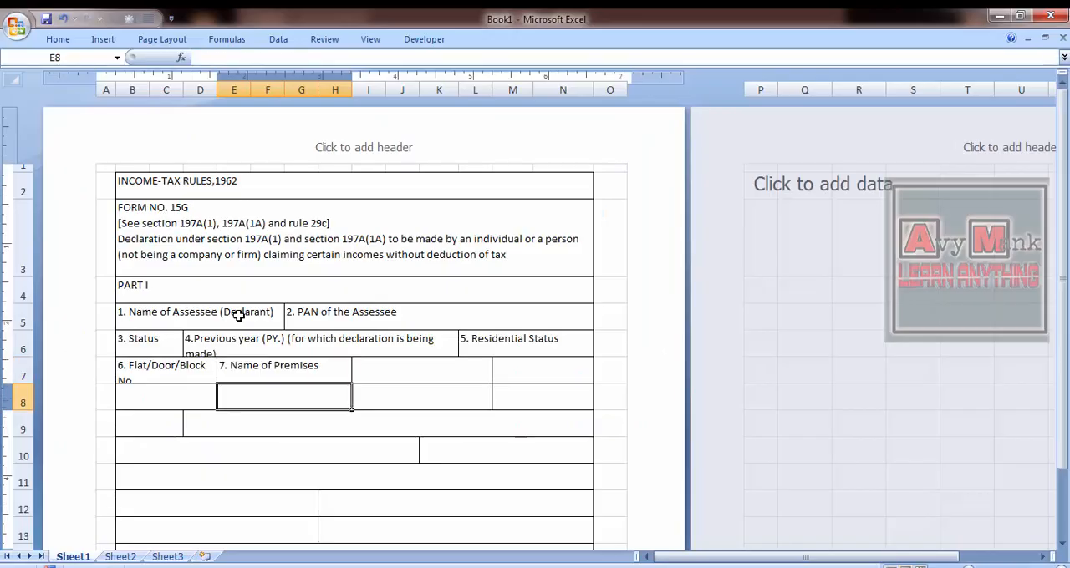
- Copy "8. Road /Street / Lane" from Notepad into cell I7
key(alt+Tab)
key(Right)
key(shift+End)
key(ctrl+c)
key(alt+Tab)
key(Up)
key(Right)
key(F2)
key(ctrl+v)
key(Tab)
- Copy "9. Area / Locality" from Notepad into cell M7
key(alt+Tab)
key(Right)
key(shift+End)
key(ctrl+c)
key(alt+Tab)
key(F2)
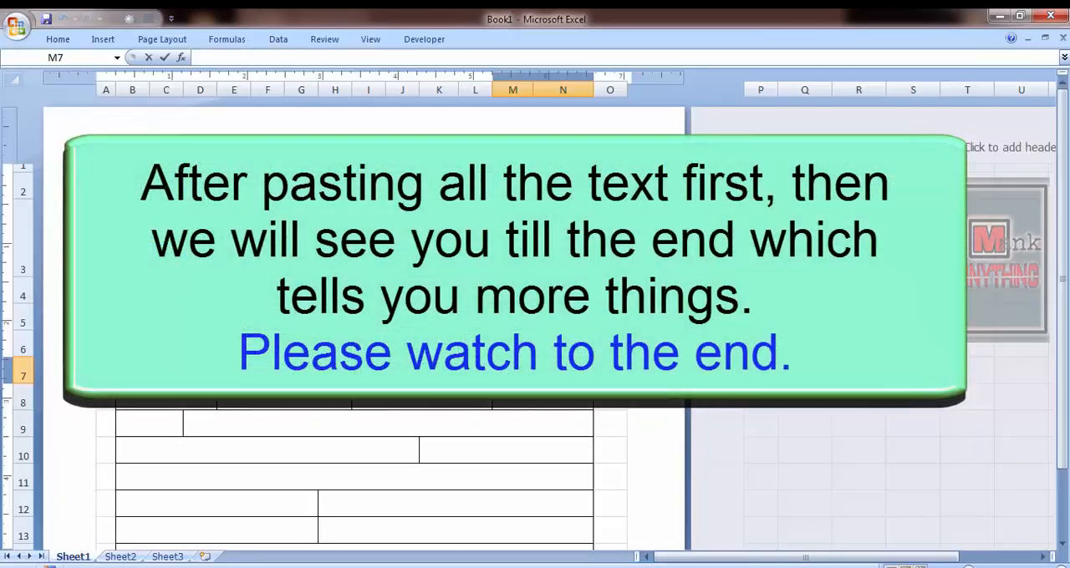
key(ctrl+v)
key(Return)
- Copy "10.Town /City /District" from Notepad into cell B8
key(Left)
key(Left)
key(alt+Tab)
key(Right)
key(shift+End)
key(ctrl+c)
key(alt+Tab)
key(ctrl+v)
key(Tab)
- Copy "11. State" from Notepad into cell E8
key(alt+Tab)
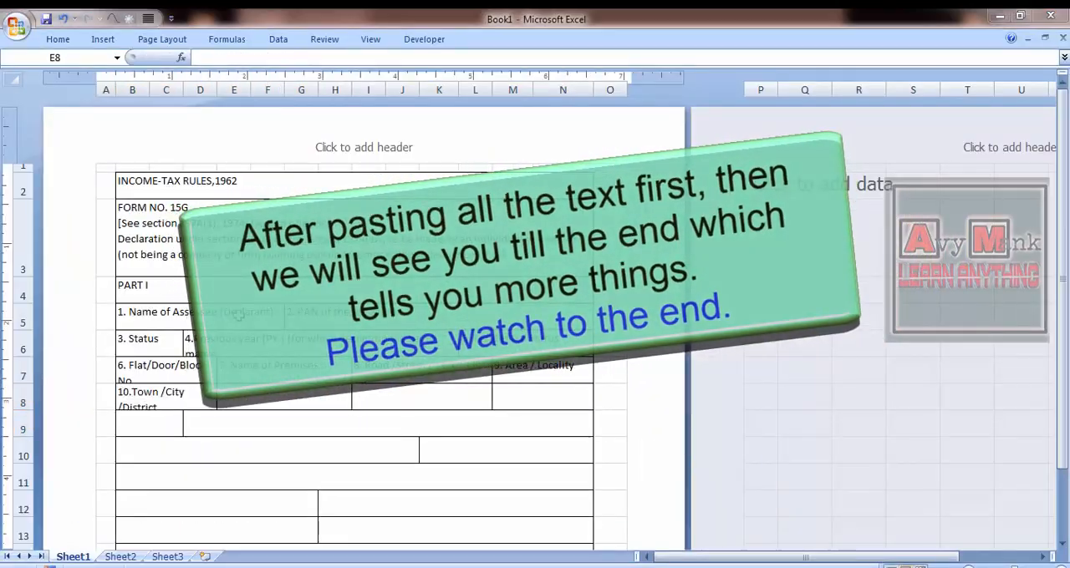
key(alt+Tab)
key(Right)
key(shift+End)
key(ctrl+c)
key(alt+Tab)
key(ctrl+v)
key(Tab)
- Copy "12. PIN" from Notepad into cell I8
key(alt+Tab)
key(Right)
key(shift+End)
key(ctrl+c)
key(alt+Tab)
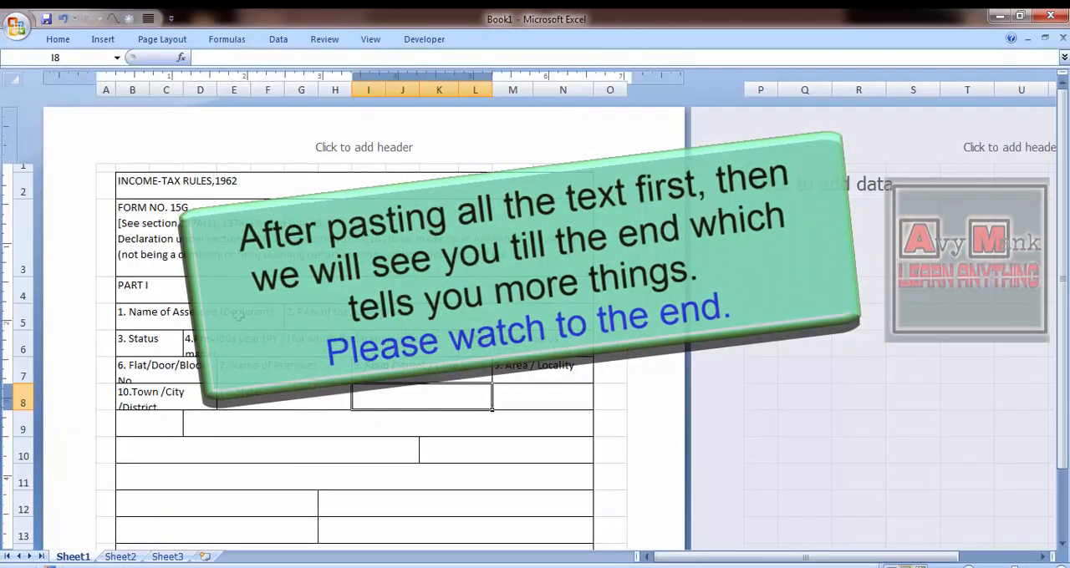
key(ctrl+v)
key(Tab)
- Copy "13. Email" from Notepad into cell M8
key(alt+Tab)
key(Right)
key(shift+End)
key(ctrl+c)
key(alt+Tab)
key(ctrl+v)
key(Return)
- Copy "14. Telephone NO.(with STD Code) and Mobile No." from Notepad into cell B9
key(alt+Tab)
key(Right)
key(shift+End)
key(ctrl+c)
key(alt+Tab)
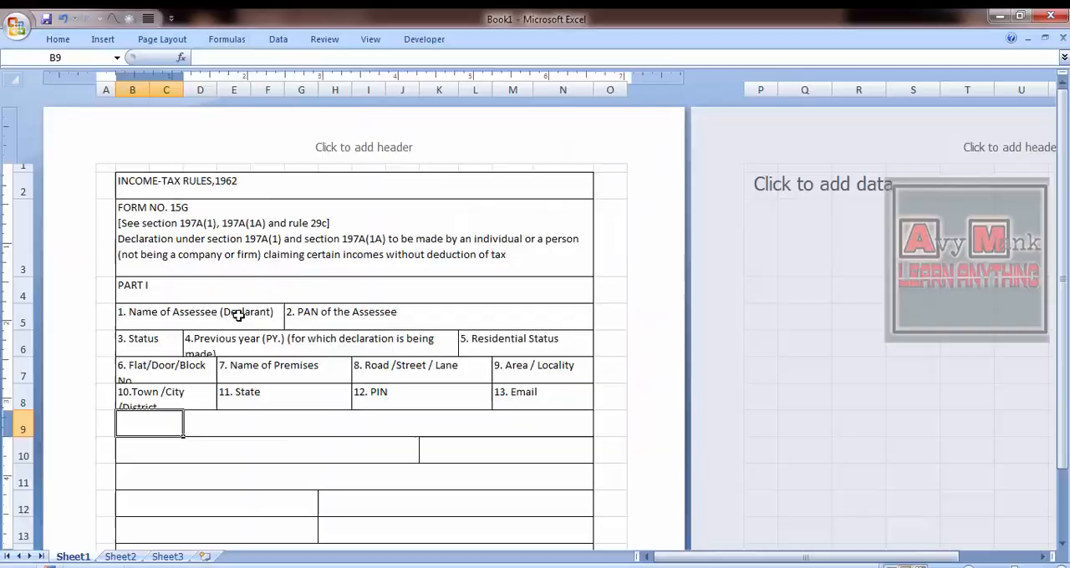
key(ctrl+v)
key(Tab)
- Copy both lines of item 15, parts (a) and (b) on income-tax assessment, from Notepad into merged cell D9
key(alt+Tab)
key(Right)
key(shift+Down)
key(shift+End)
key(ctrl+c)
key(alt+Tab)
key(ctrl+v)
key(Return)
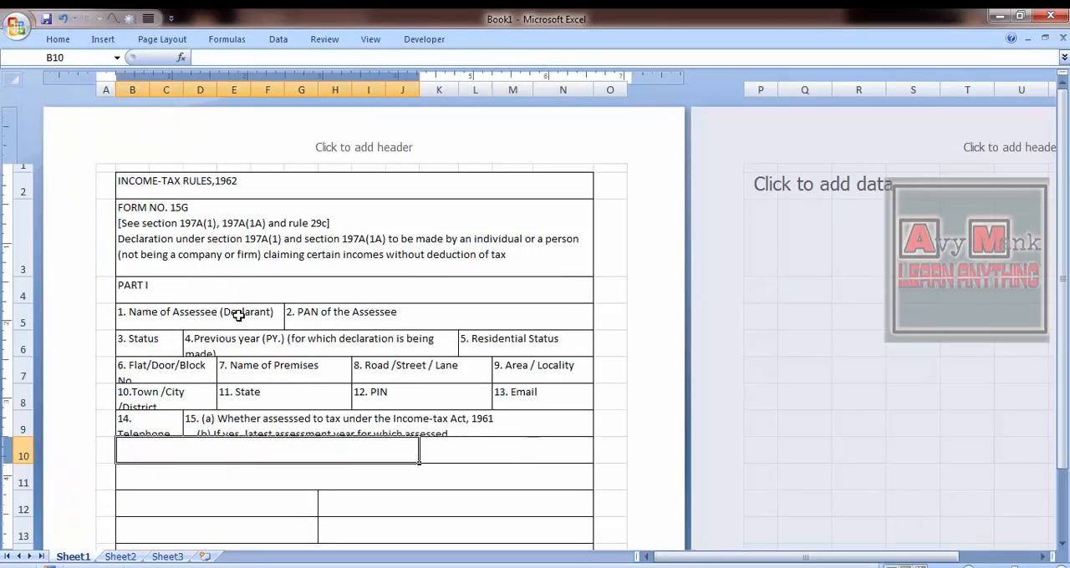
- Copy "16. Estimated income for which this declaration is made" from Notepad into merged cell B10
key(alt+Tab)
key(Right)
key(shift+End)
key(ctrl+c)
key(alt+Tab)
key(ctrl+v)
key(Tab)
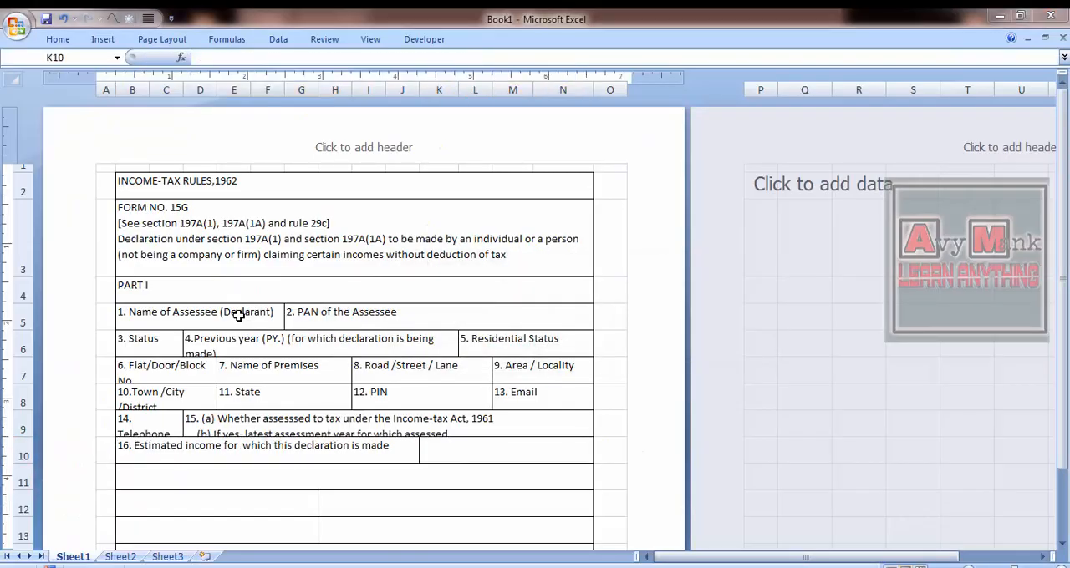
- Copy item 17, the estimated total income of the P.Y., from Notepad into merged cell K10
key(alt+Tab)
key(Right)
key(shift+End)
key(ctrl+c)
key(alt+Tab)
key(ctrl+v)
key(Return)
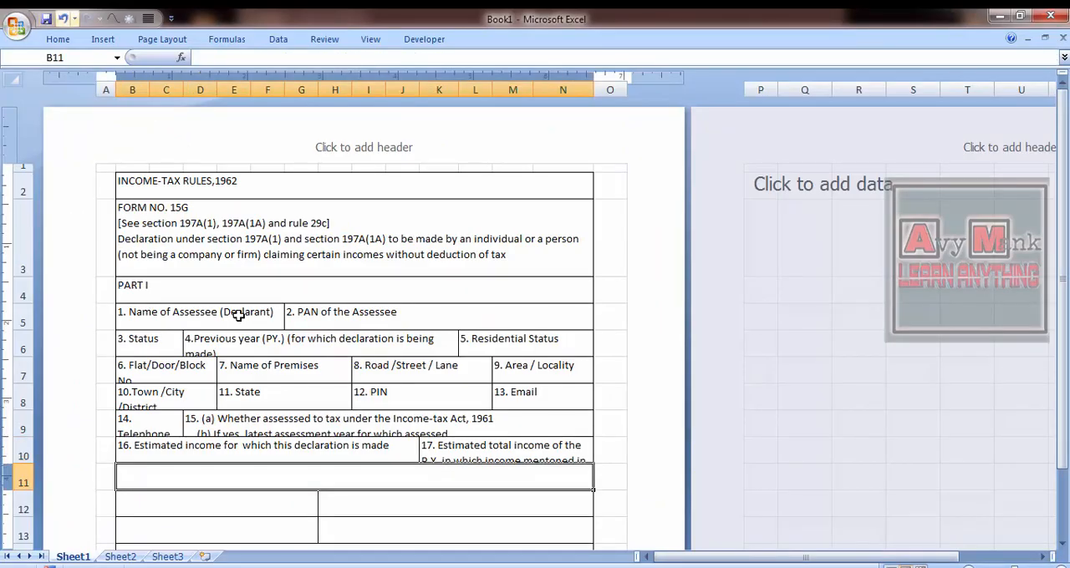
- Copy the details-of-income heading and its identification-number line from Notepad into merged cell B11
key(alt+Tab)
key(Right)
key(shift+End)
key(shift+Down)
key(shift+Down)
key(shift+End)
key(ctrl+c)
key(alt+Tab)
key(ctrl+v)
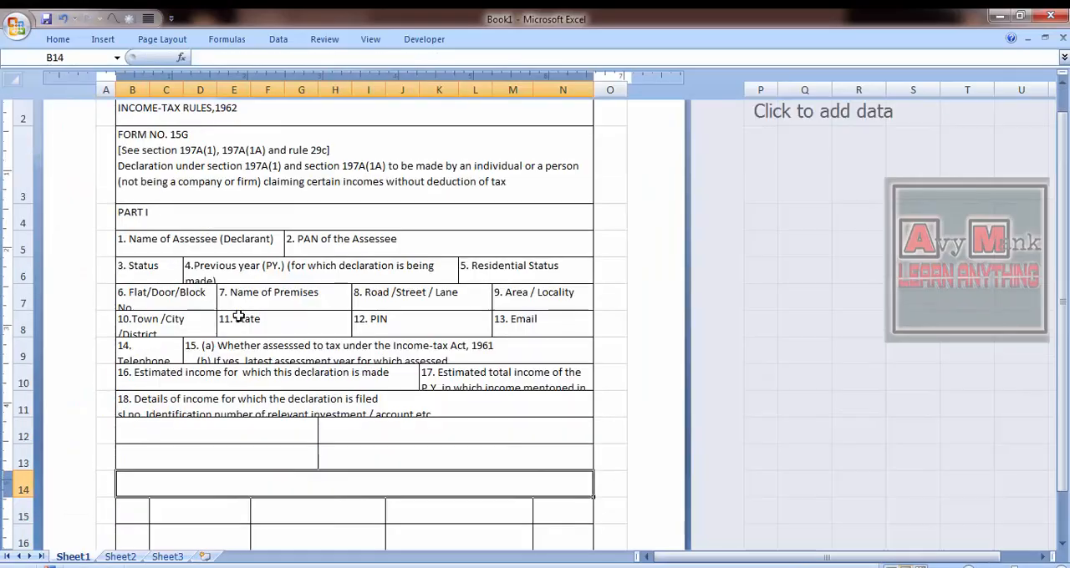
- Check the wording of items 18 and 19 in the FORMS reference image
key(alt+Tab)
key(alt+Tab)
key(Tab)
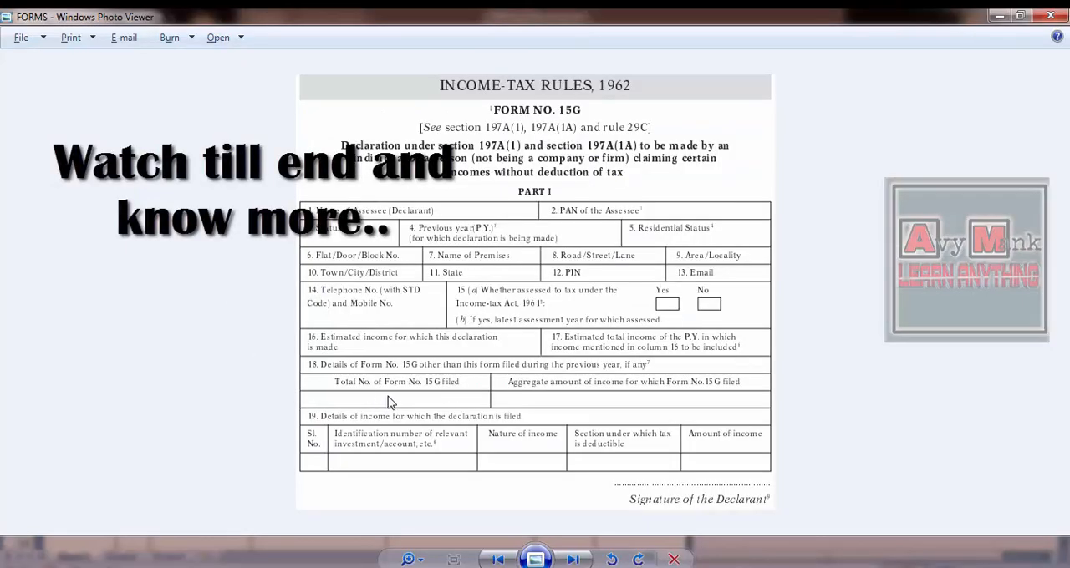
key(alt+Tab)
key(alt+Tab)
mouse_move(556, 566)
click(555, 535)
click(995, 520)
key(Return)
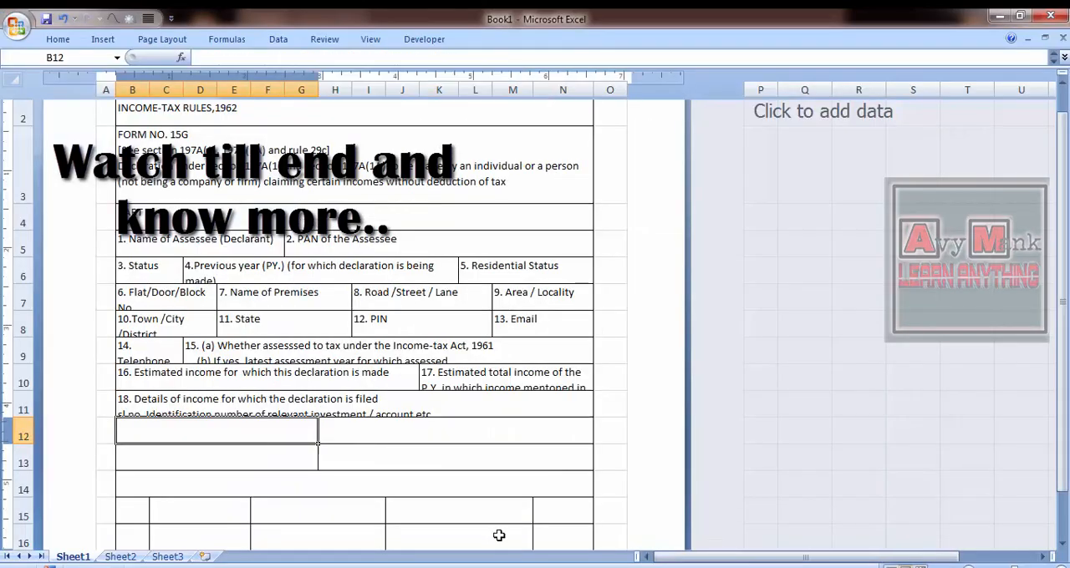
- Replace the text in merged cell B11 with "18. Details of Form No. 15G other this form filed during the previou year, if any" from Notepad
key(Up)
key(alt+Tab)
key(shift+Down)
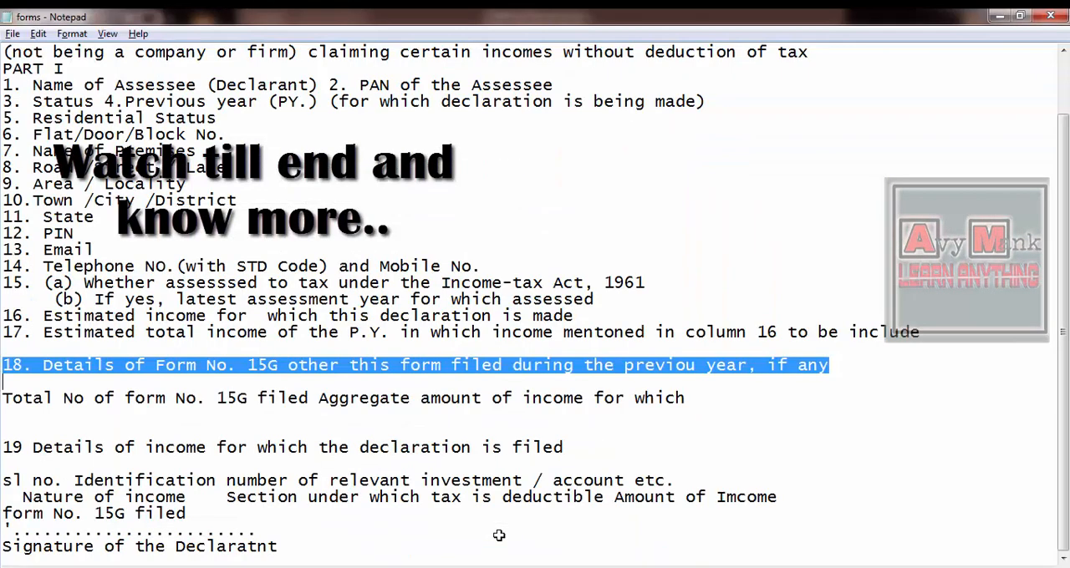
key(ctrl+c)
key(alt+Tab)
key(ctrl+v)
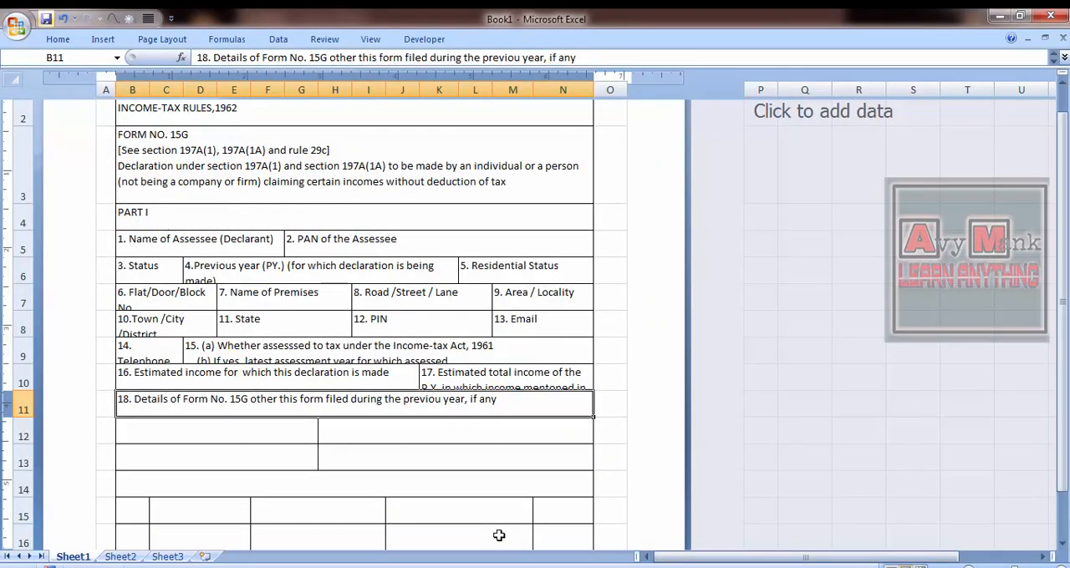
- Compare item 18 with the FORMS image and copy the Notepad line starting "Total No of form No. 15G filed"
key(alt+Tab)
key(alt+Tab)
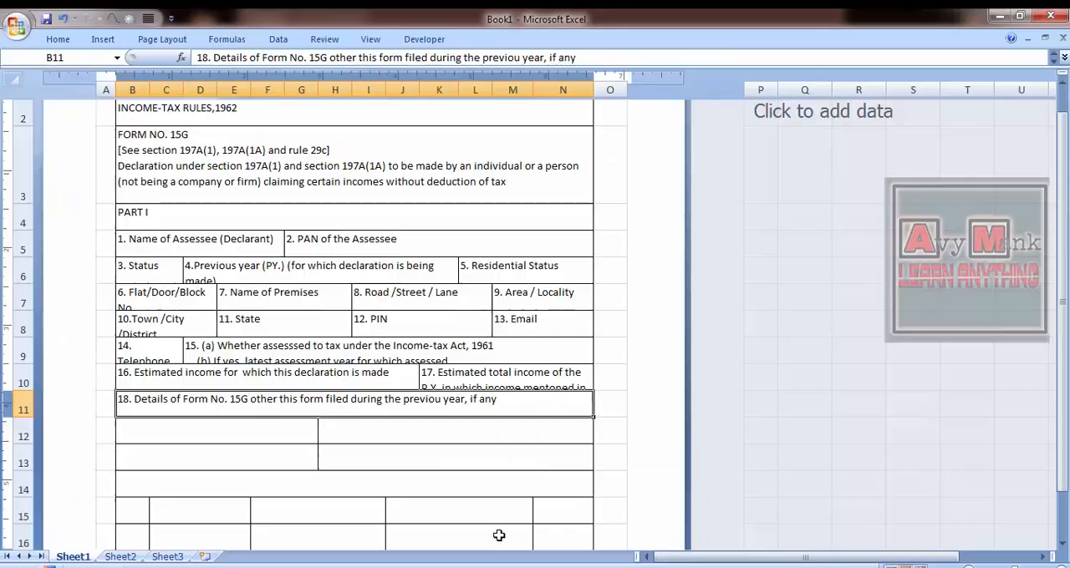
key(alt+Tab)
key(alt+Tab)
key(alt+Tab)
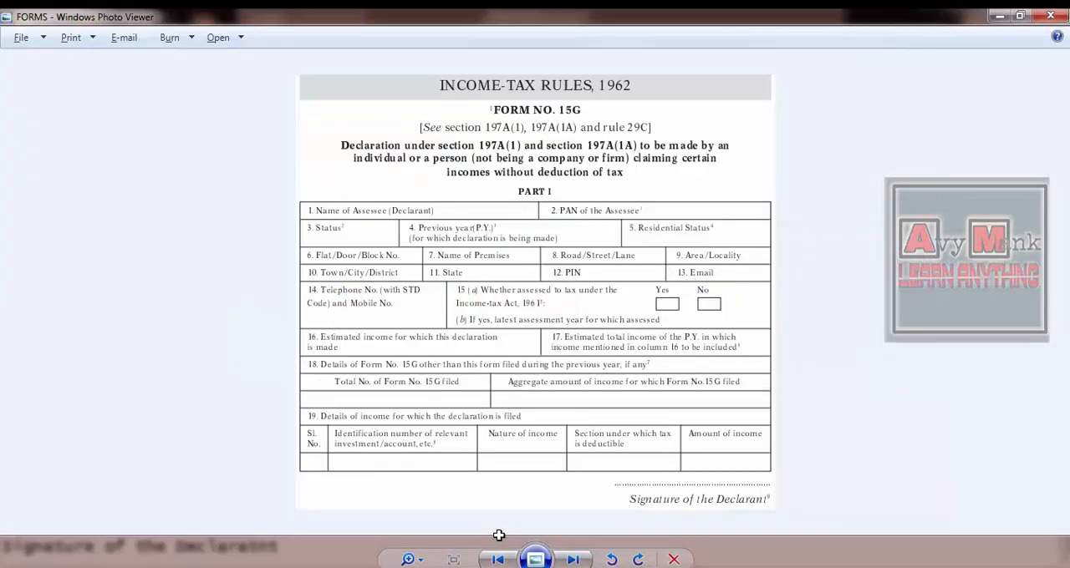
key(alt+Tab)
key(Down)
key(ctrl+shift+Right)
key(ctrl+shift+Right)
key(ctrl+shift+Right)
key(ctrl+shift+Right)
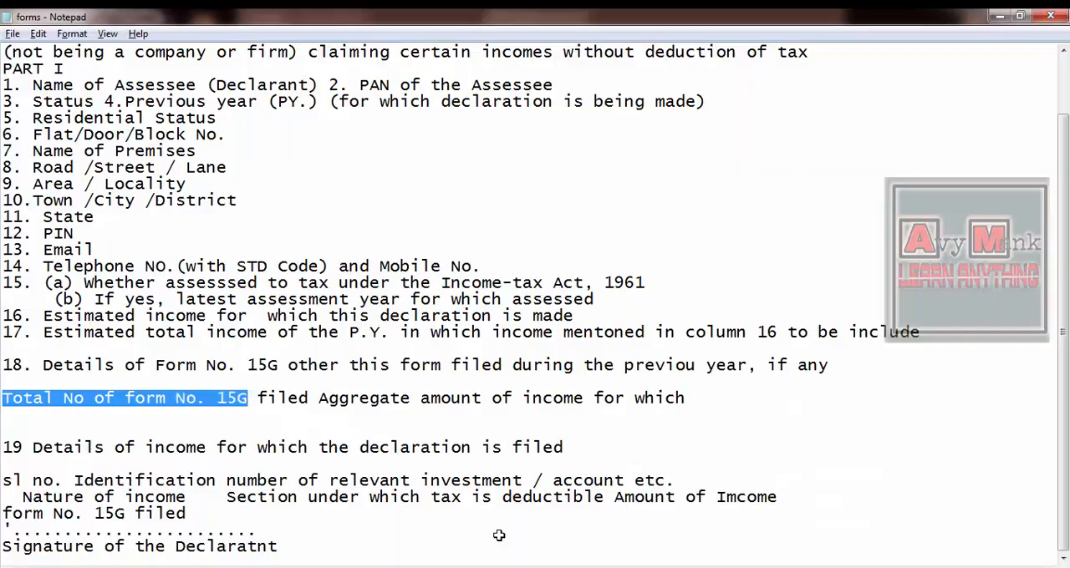
key(alt+Tab)
key(alt+Tab)
key(ctrl+shift+Right)
key(ctrl+shift+Right)
key(ctrl+shift+Right)
key(ctrl+shift+Right)
key(ctrl+shift+Right)
key(ctrl+shift+Right)
key(ctrl+shift+Right)
key(ctrl+shift+Right)
- Paste the copied line into merged cell B12 and cut everything after "Total No of form No. 15G filed"
key(alt+Tab)
key(alt+Tab)
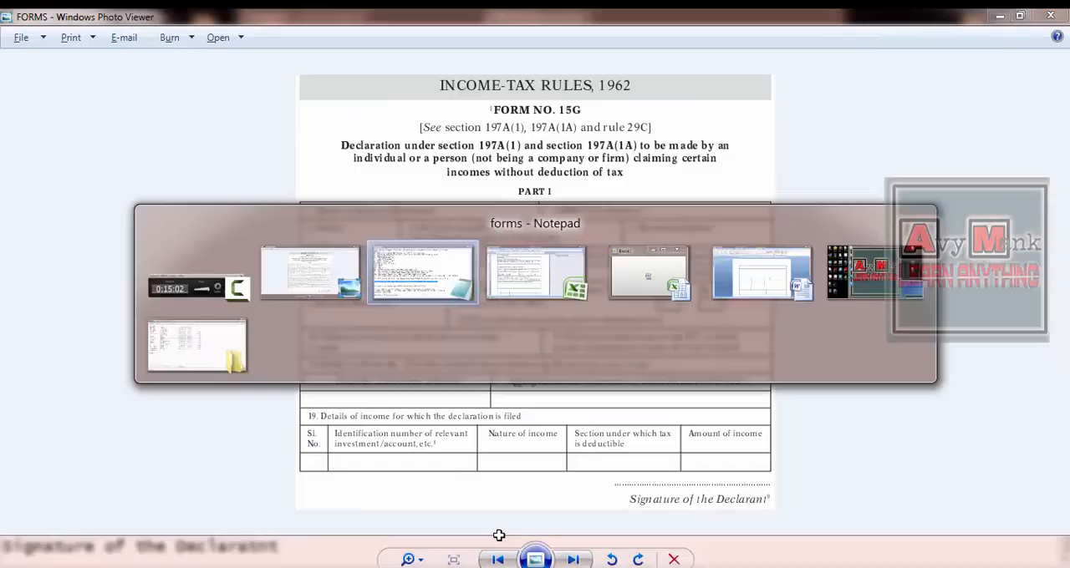
key(alt+Tab)
key(Down)
key(F2)
key(ctrl+v)
key(Up)
key(ctrl+shift+End)
key(ctrl+x)
key(Return)
- Paste the cut text "Aggregate amount of income for which" into merged cell H12
key(Up)
key(Right)
key(F2)
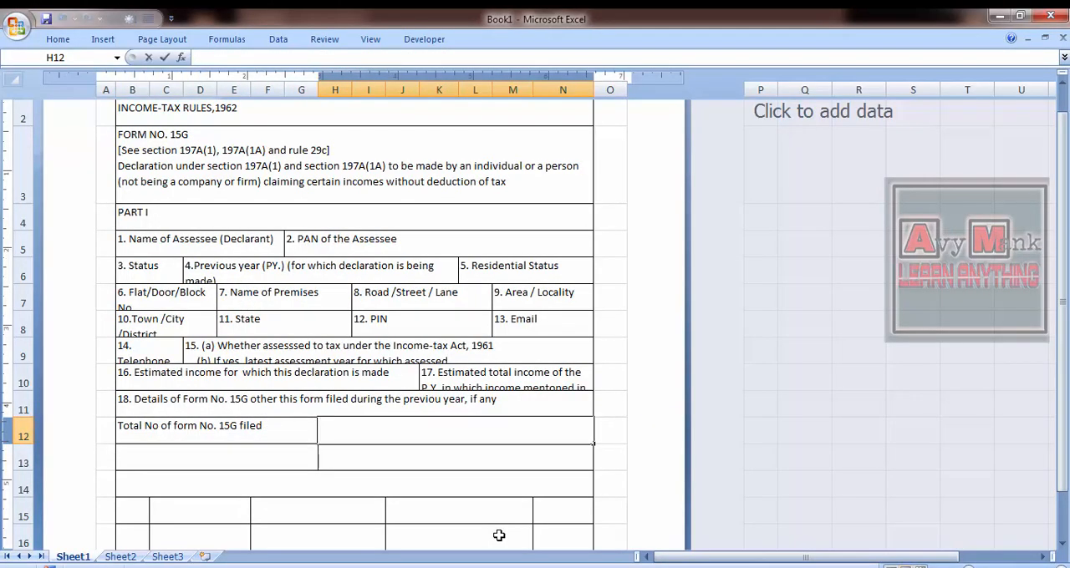
key(ctrl+v)
key(Return)
- Copy "19 Details of income for which the declaration is filed" from Notepad into merged cell B14
key(alt+Tab)
key(alt+Tab)
key(alt+Tab)
- Copy the heading text beginning with "sl no." from Notepad into cell B15
key(alt+Tab)
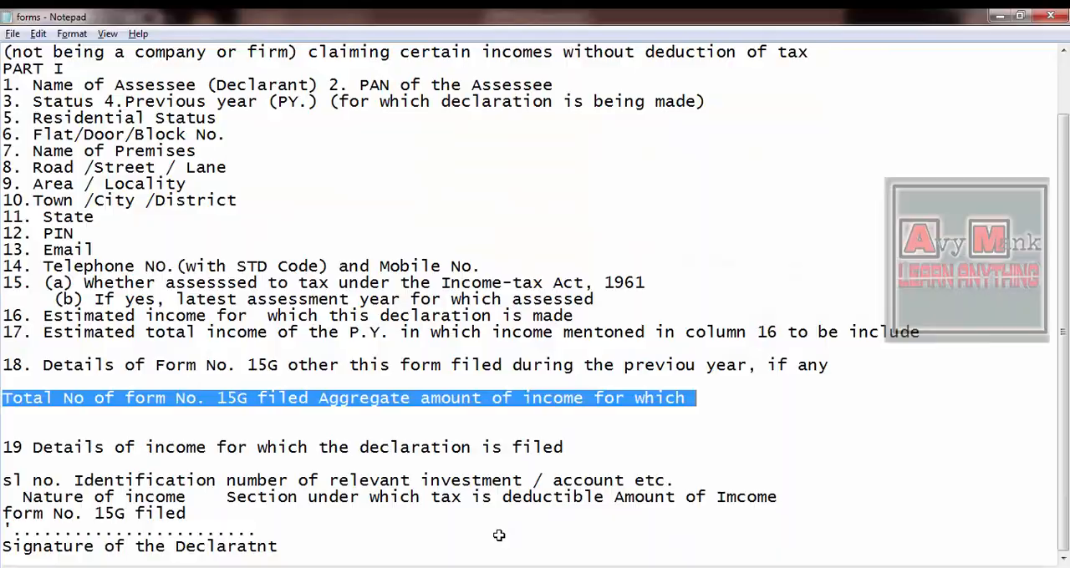
key(Down)
key(Down)
key(Down)
key(shift+End)
key(alt+Tab)
key(F2)
key(ctrl+v)
key(Return)
key(alt+Tab)
key(Down)
key(Down)
key(ctrl+shift+Right)
key(ctrl+shift+Right)
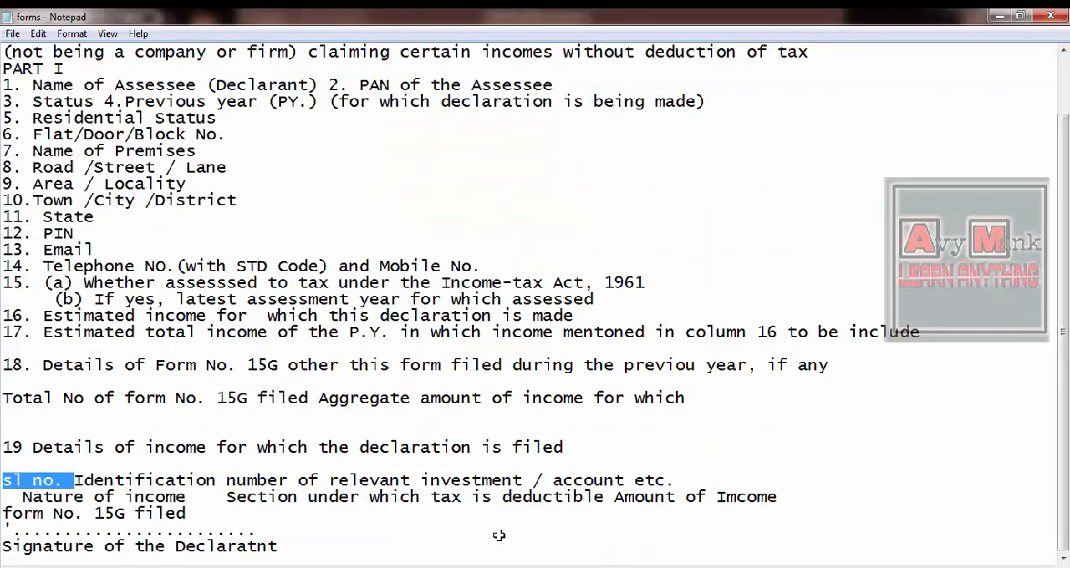
key(shift+Down)
key(shift+Down)
key(shift+End)
key(alt+Tab)
key(F2)
key(ctrl+v)
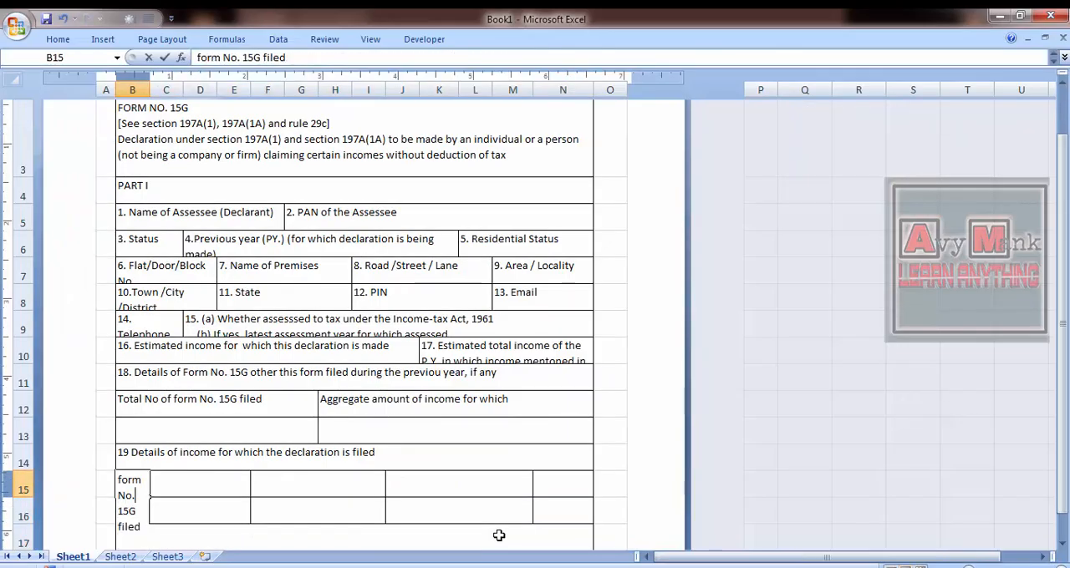
key(Return)
- Check the column headings under item 19 in the FORMS reference image
key(alt+Tab)
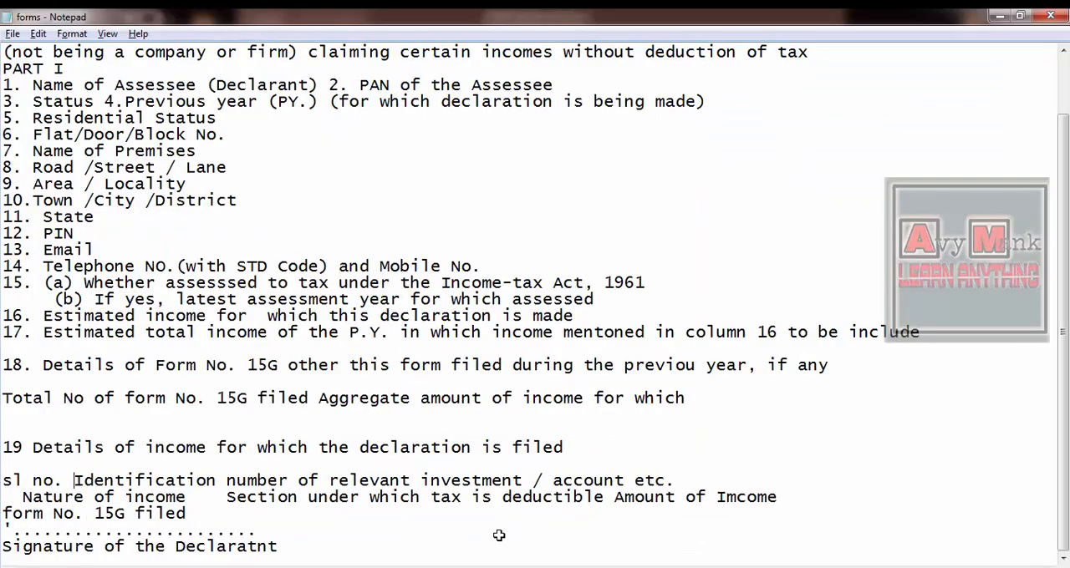
key(ctrl+shift+Right)
key(ctrl+shift+Right)
key(ctrl+shift+Right)
key(alt+Tab)
- Replace the text in merged cell C15 with the Notepad heading beginning "Identification number of relevant"
key(alt+Tab)
key(alt+Tab)
key(alt+Tab)
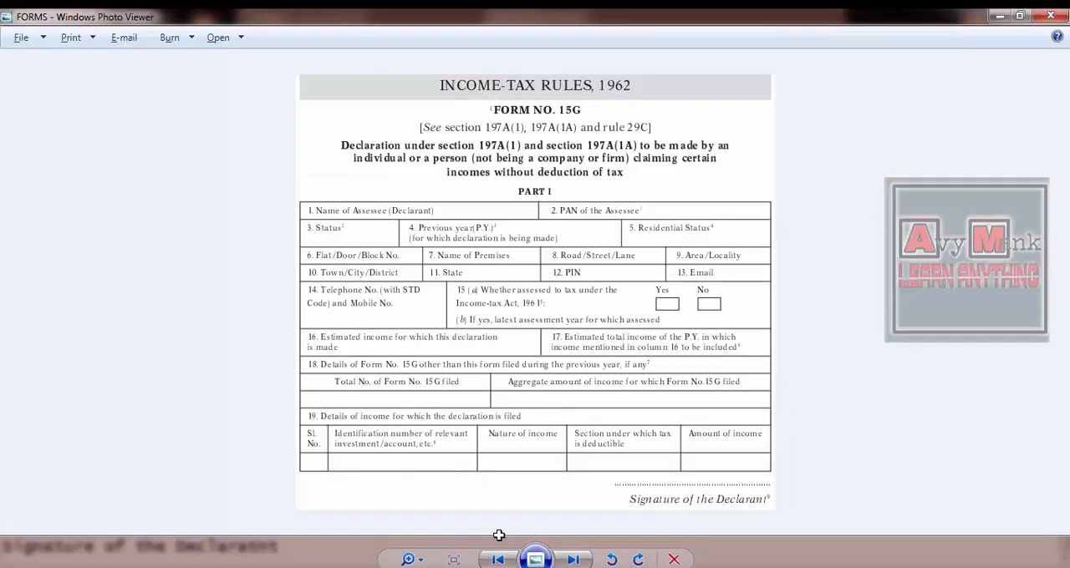
key(alt+Tab)
key(Home)
key(ctrl+Right)
key(ctrl+Right)
key(ctrl+shift+Right)
key(ctrl+shift+Right)
key(ctrl+shift+Right)
key(ctrl+shift+Right)
key(ctrl+shift+Right)
key(ctrl+shift+Right)
key(ctrl+shift+Right)
key(ctrl+shift+Right)
- Copy the heading "Nature of income" from Notepad into merged cell F15
key(alt+Tab)
key(F2)
key(Home)
key(ctrl+shift+Right)
key(ctrl+shift+Right)
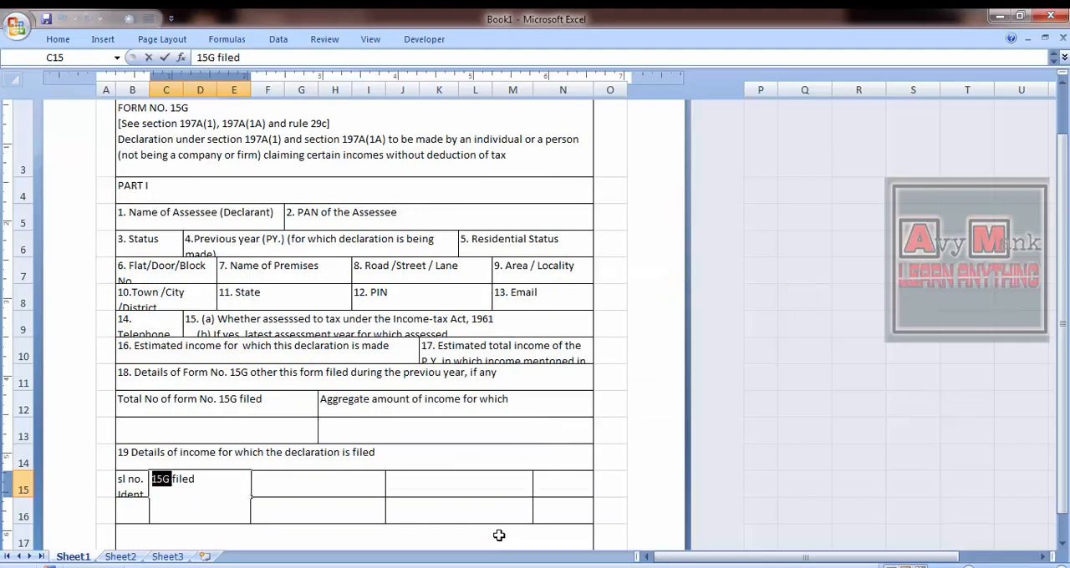
key(ctrl+v)
key(Tab)
key(alt+Tab)
key(alt+Tab)
key(alt+Tab)
key(alt+Tab)
key(alt+Tab)
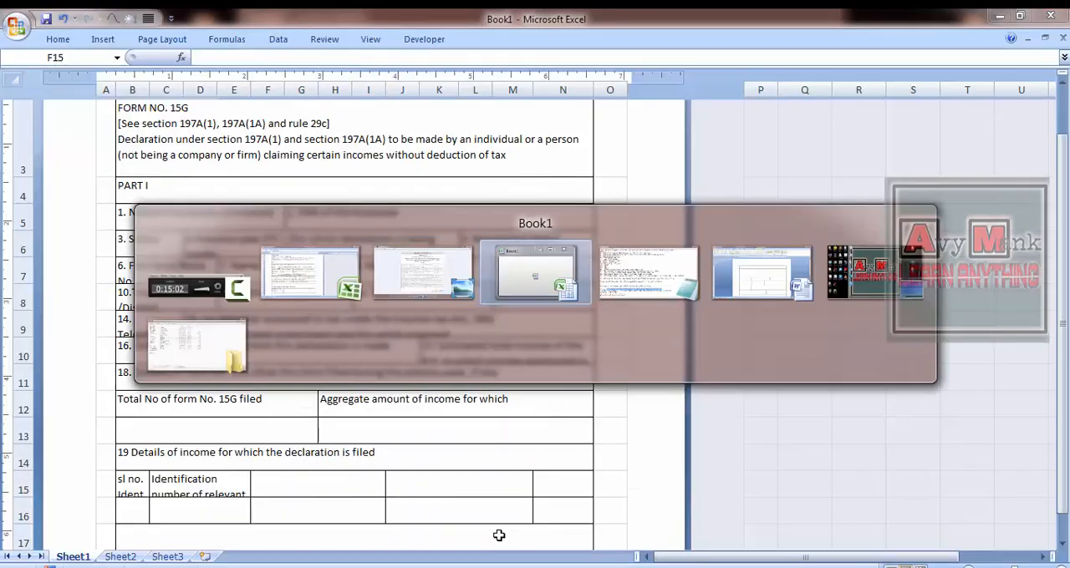
key(alt+Tab)
key(ctrl+Right)
key(ctrl+Right)
key(ctrl+Right)
key(ctrl+Left)
key(ctrl+shift+Right)
key(ctrl+shift+Right)
key(ctrl+shift+Right)
key(alt+Tab)
key(alt+Tab)
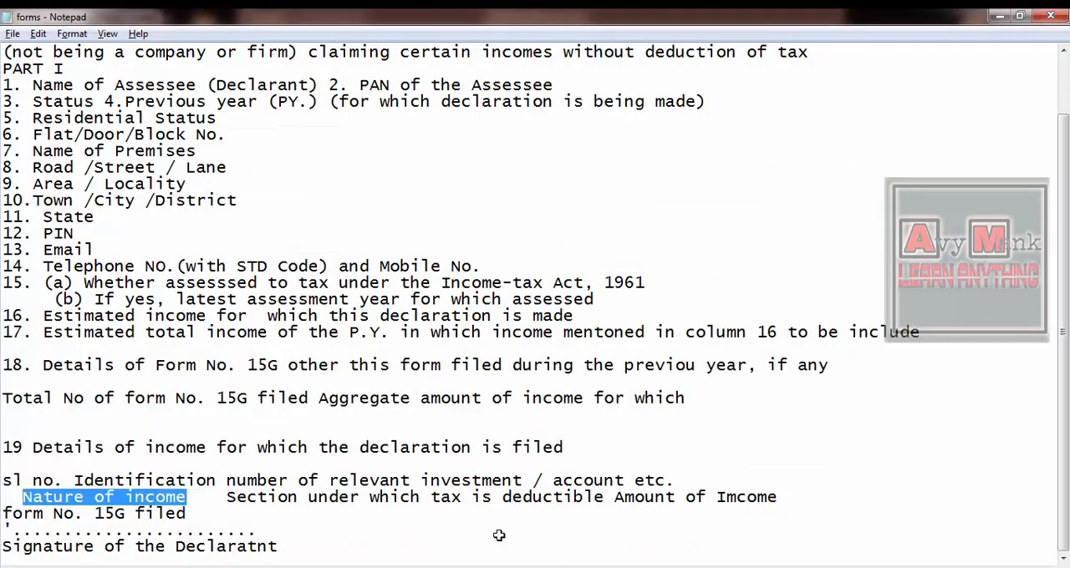
key(ctrl+c)
- Check the reference image and copy the heading "Section under which tax is deductible" from Notepad into merged cell J15
key(alt+Tab)
key(ctrl+v)
key(Tab)
key(alt+Tab)
key(alt+Tab)
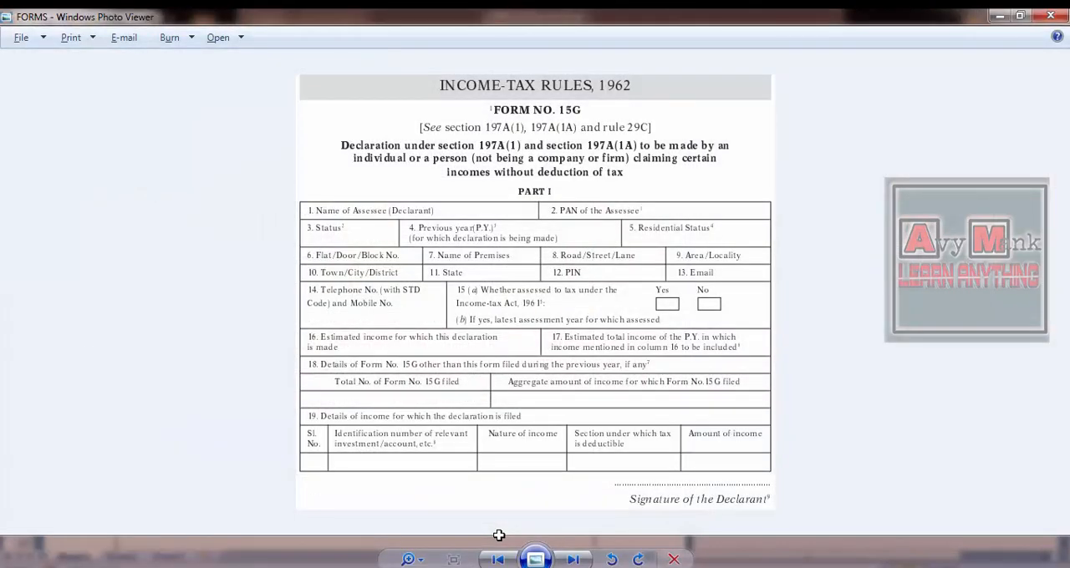
key(alt+Tab)
key(alt+Tab)
key(ctrl+shift+Right)
key(ctrl+shift+Right)
key(ctrl+shift+Right)
key(ctrl+shift+Right)
key(ctrl+shift+Right)
key(ctrl+shift+Right)
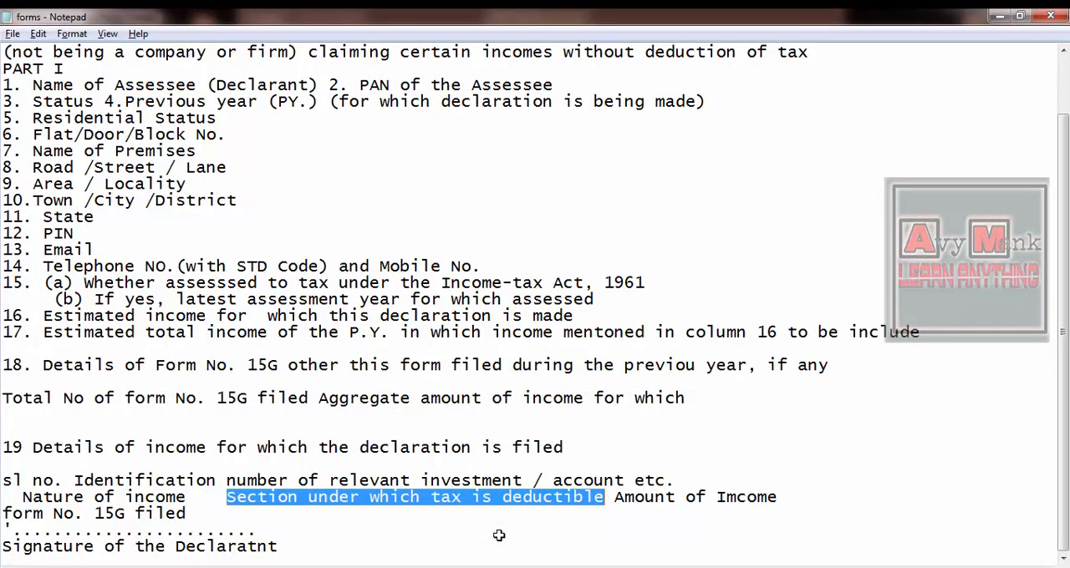
key(ctrl+c)
key(alt+Tab)
key(alt+Tab)
key(ctrl+v)
key(Tab)
- Copy the heading "Amount of Imcome" from Notepad into cell N15
key(alt+Tab)
key(Right)
key(Right)
key(ctrl+shift+Right)
key(ctrl+shift+Right)
key(ctrl+shift+Right)
key(ctrl+shift+Right)
key(ctrl+shift+Right)
key(ctrl+shift+Right)
key(ctrl+shift+Right)
key(ctrl+shift+Right)
key(shift+Left)
key(shift+Right)
key(alt+Tab)
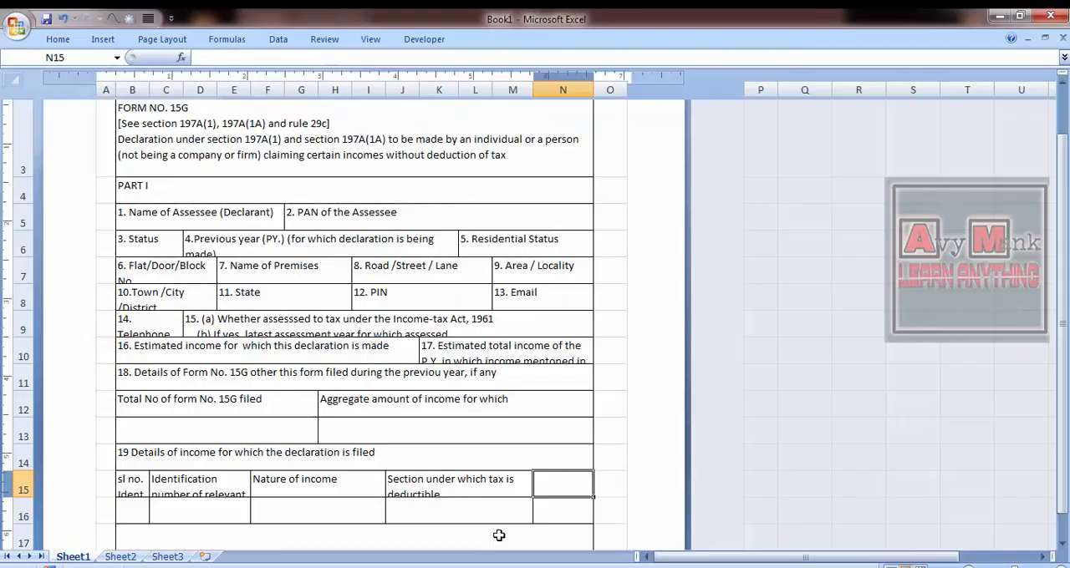
key(ctrl+v)
key(Down)
key(Delete)
key(Up)
key(Left)
key(Left)
key(Left)
key(Down)
key(Right)
key(Right)
key(Up)
- Copy the dotted signature line and the caption "Signature of the Declaratnt" from Notepad into cells J19 and J20
key(alt+Tab)
key(Right)
key(alt+Tab)
key(Down)
key(Down)
key(Down)
key(Down)
key(Right)
key(Right)
key(Right)
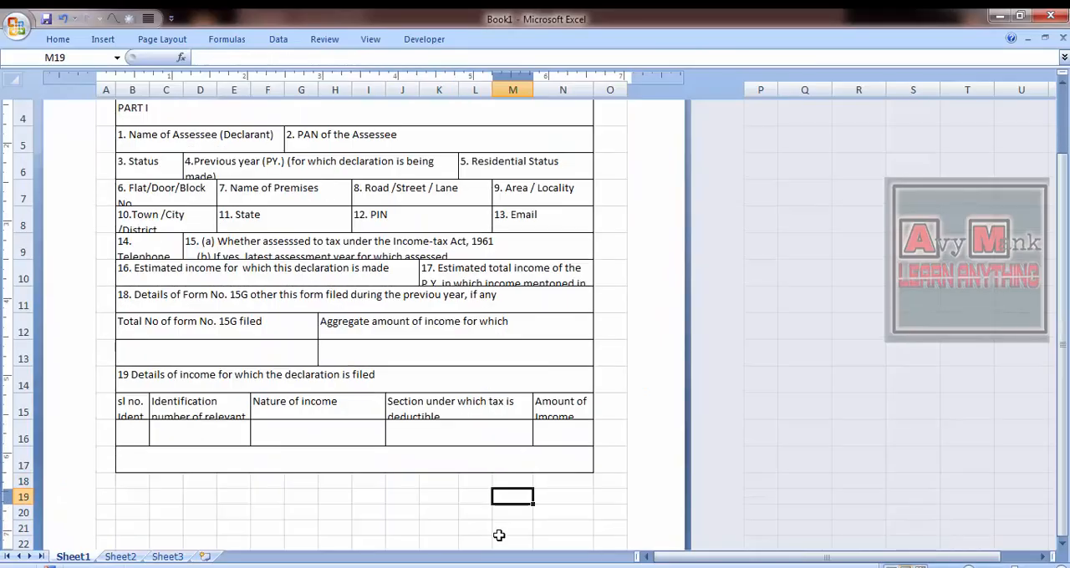
key(alt+Tab)
key(Down)
key(Home)
key(shift+End)
key(alt+Tab)
key(Left)
key(Left)
key(Left)
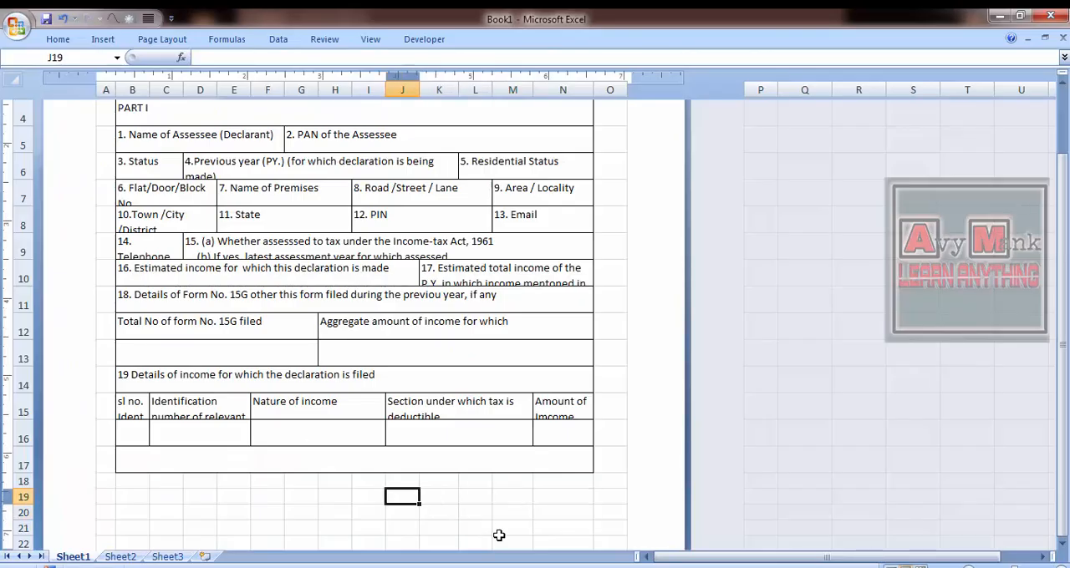
key(ctrl+v)
key(F2)
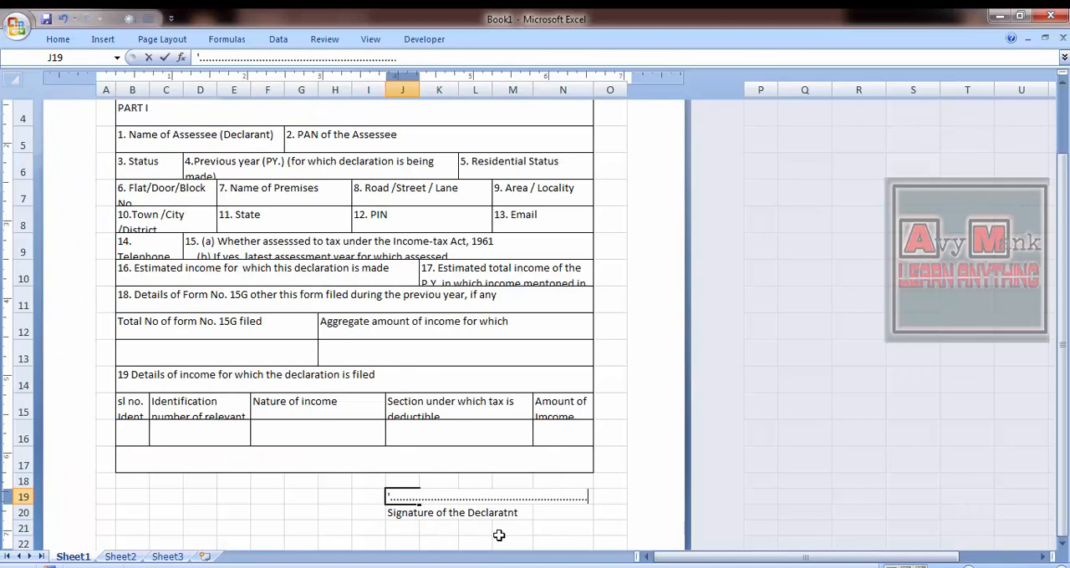
key(Up)
key(Up)
- Hide the worksheet gridlines around the form table
click(161, 39)
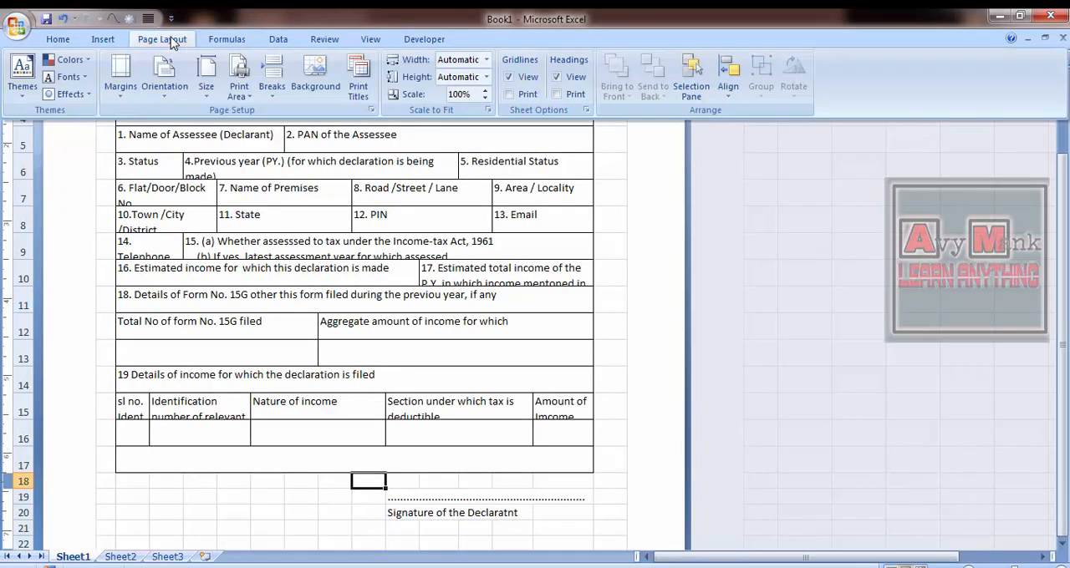
click(368, 40)
click(213, 77)
- Check the reference image and fill the merged title cell B2 with grey
key(ctrl+Up)
key(ctrl+Left)
key(ctrl+Left)
key(ctrl+Up)
key(Right)
key(Down)
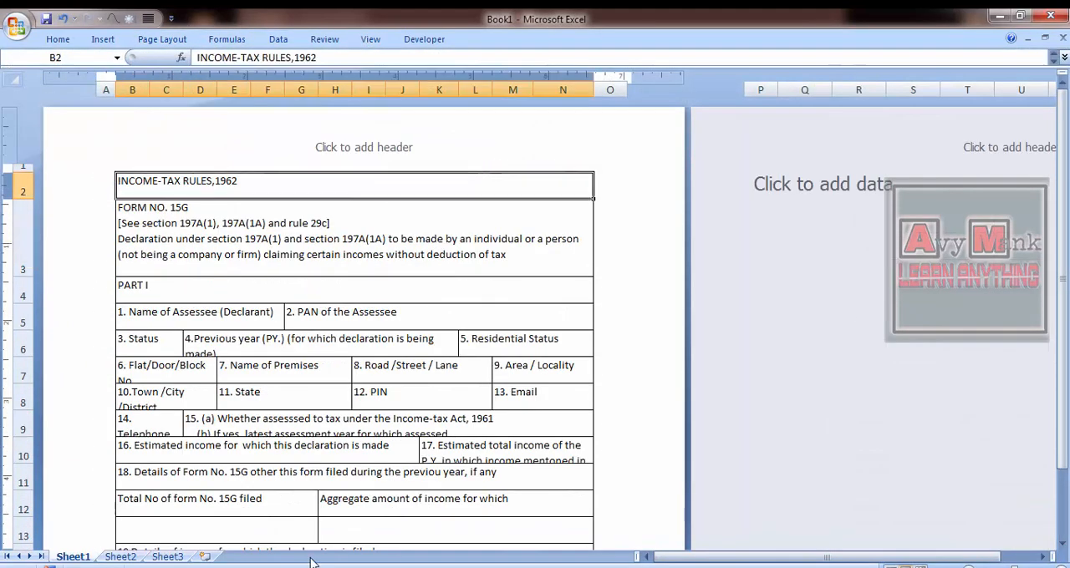
key(alt+Tab)
key(alt+Tab)
key(alt+Tab)
key(alt+Tab)
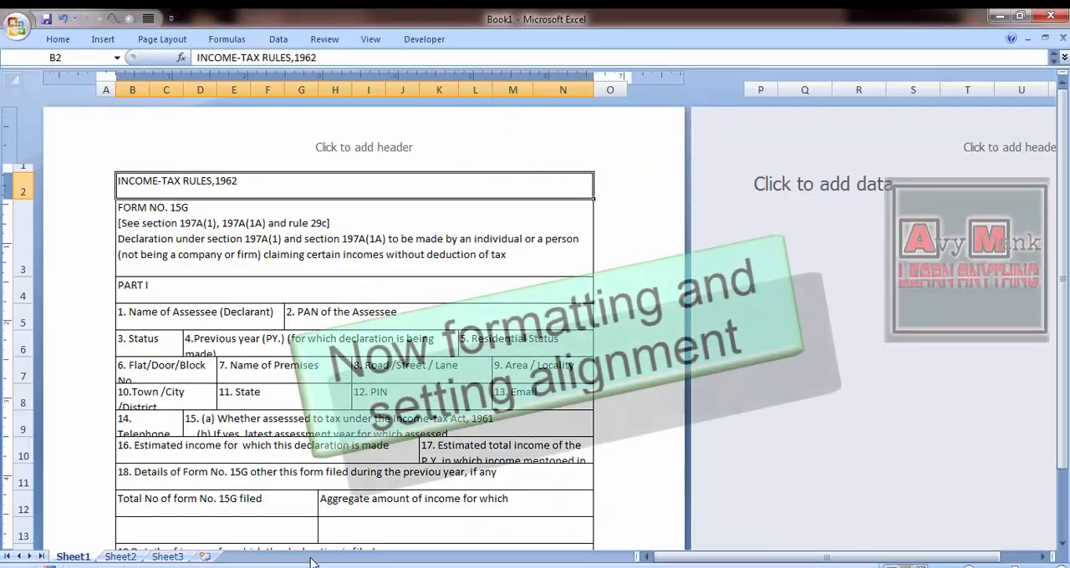
key(alt+Tab)
click(58, 39)
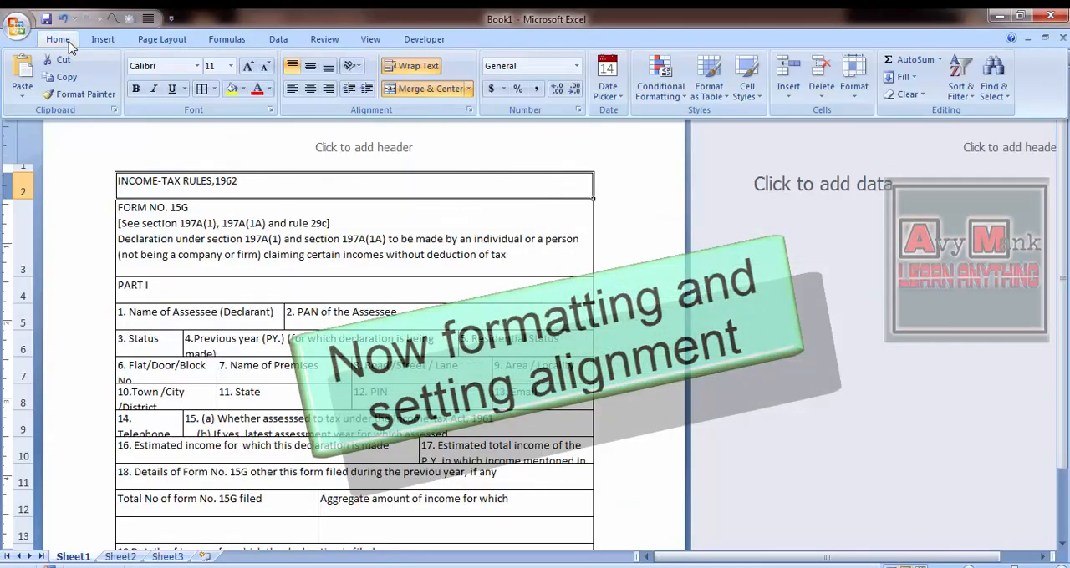
click(240, 83)
click(231, 133)
click(58, 38)
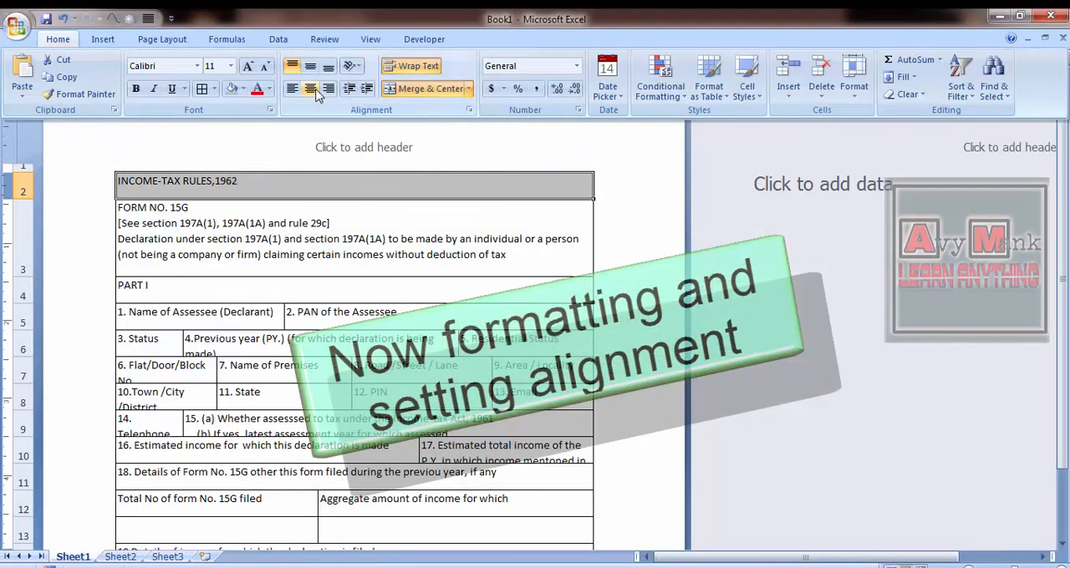
- Centre the title in cell B2 horizontally and vertically and increase its font size to 14, following the reference image
click(310, 89)
click(57, 38)
click(315, 216)
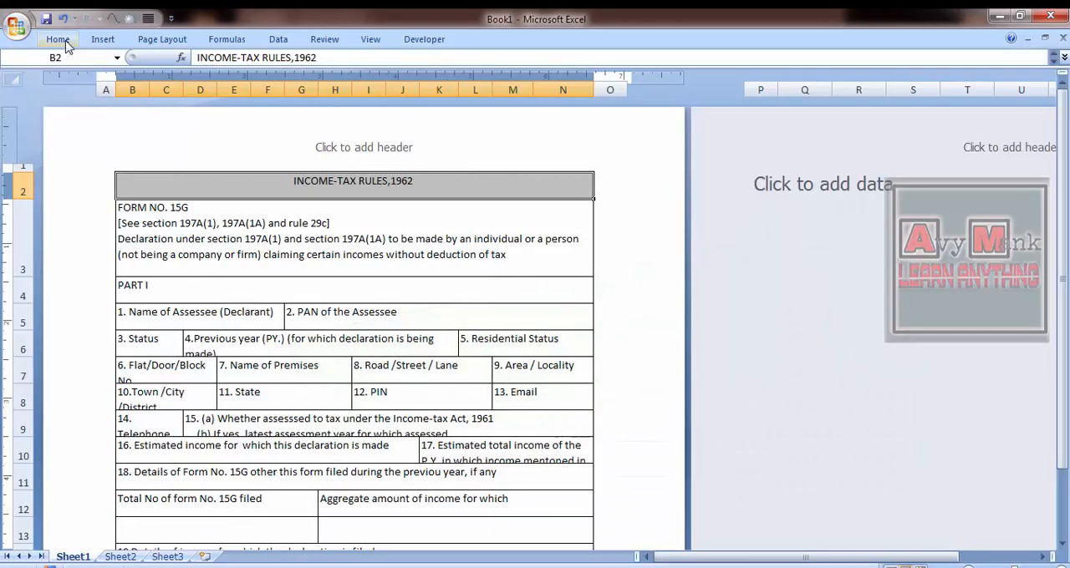
click(58, 38)
double_click(250, 58)
click(58, 38)
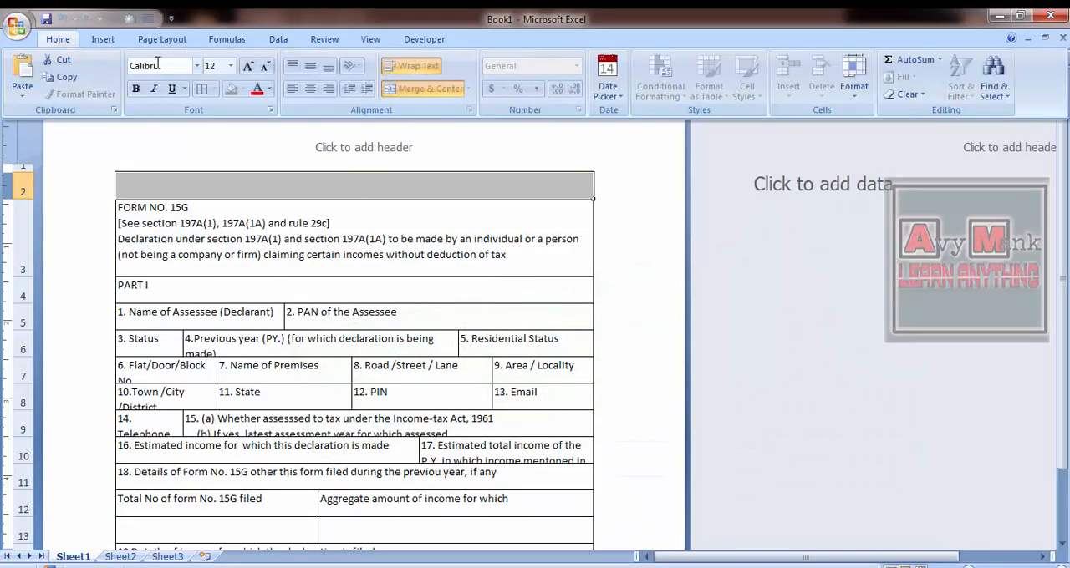
click(244, 179)
click(61, 39)
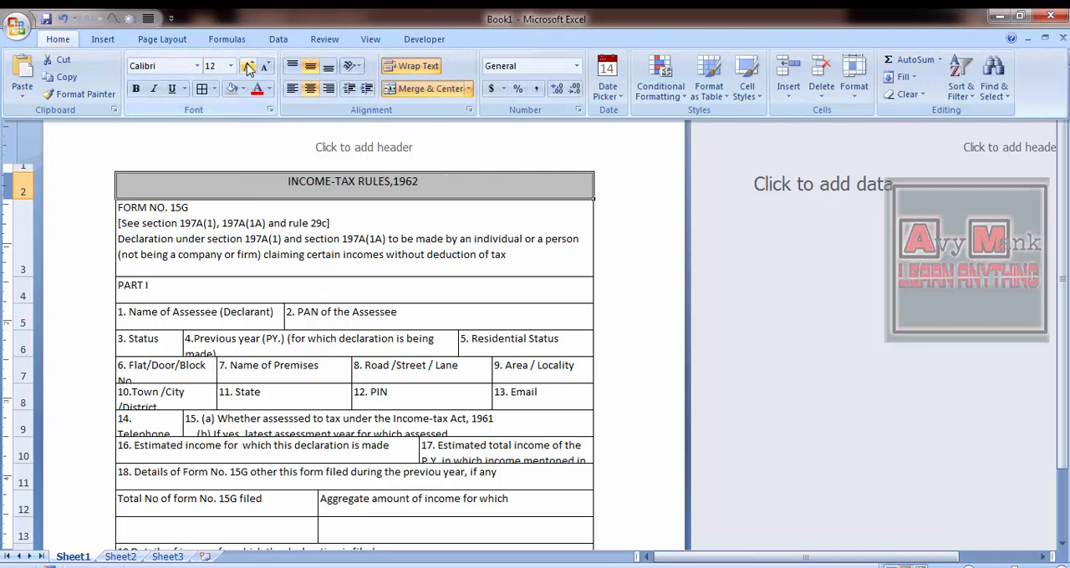
click(248, 67)
- Keep the ribbon permanently expanded above the sheet
double_click(58, 39)
double_click(58, 39)
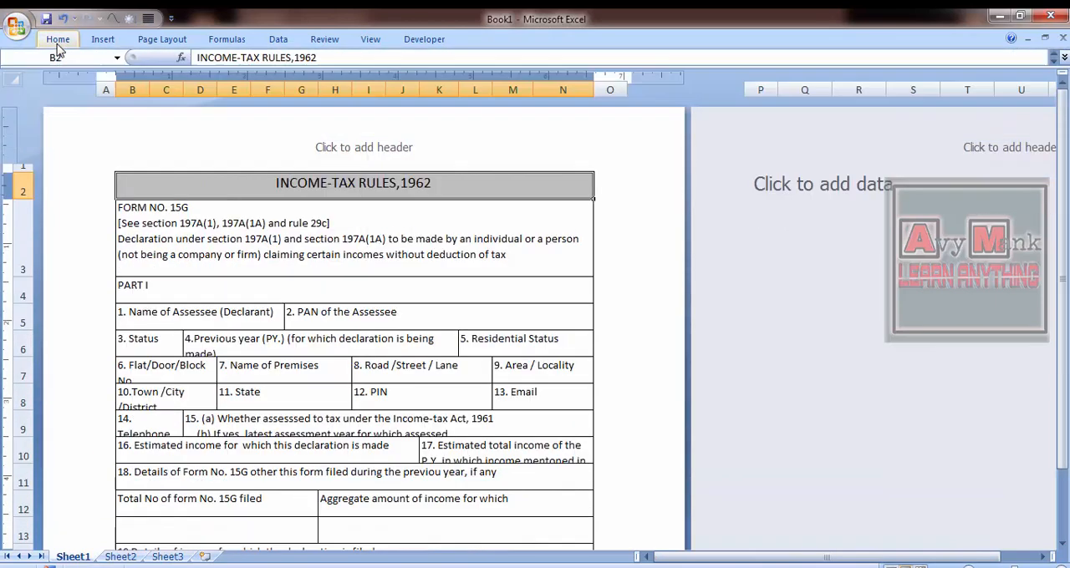
double_click(58, 39)
- Change the title in cell B2 to "INCOME-TAX RULES, 1962" and set its font to Arial
click(690, 171)
click(385, 236)
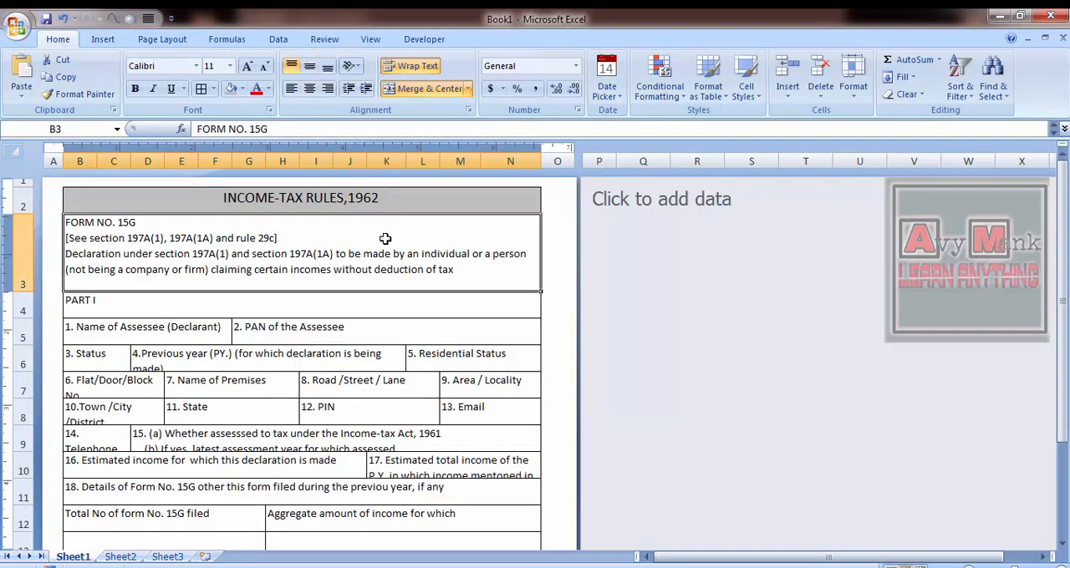
key(Up)
key(Left)
click(1061, 567)
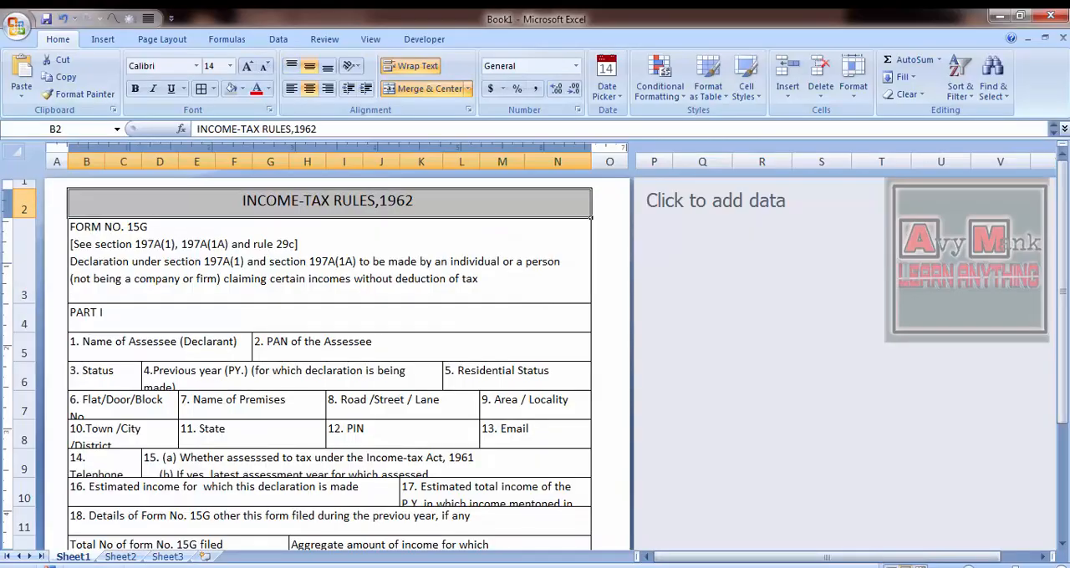
double_click(512, 206)
click(195, 66)
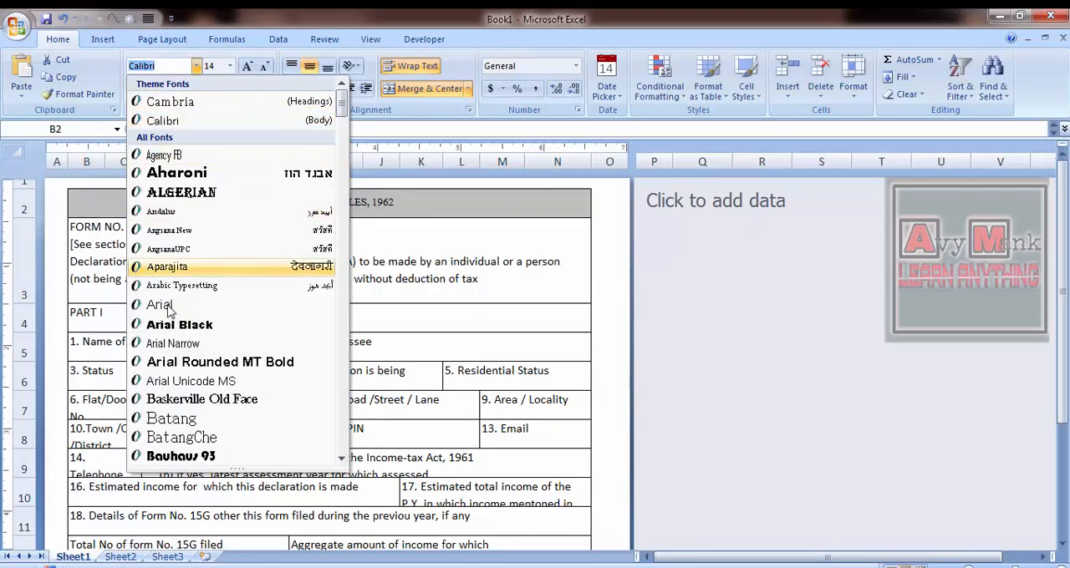
click(192, 303)
- Bottom-align the title in cell B2 and delete the stray line break after its text
click(310, 89)
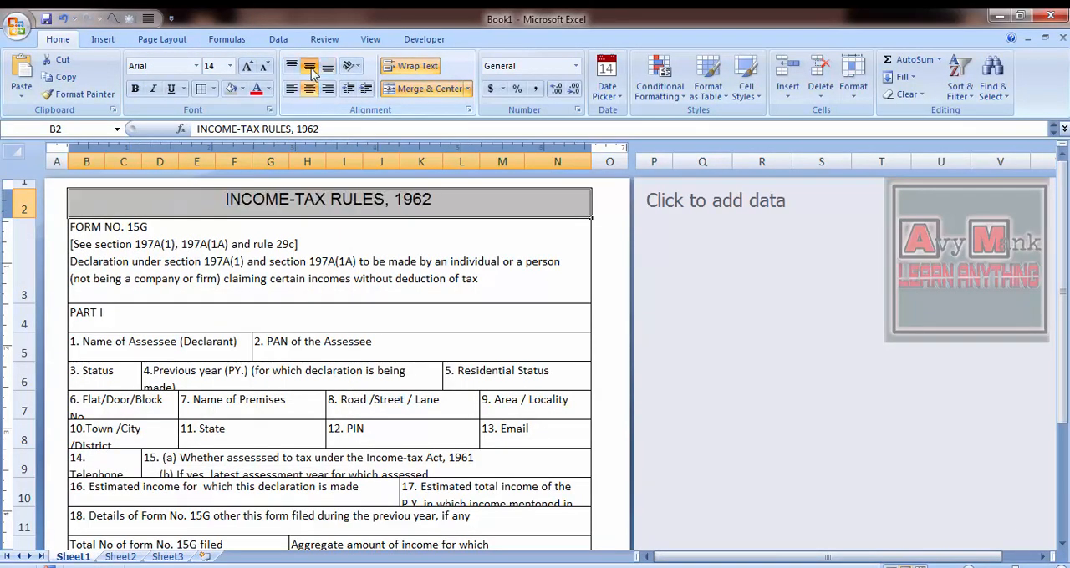
click(437, 232)
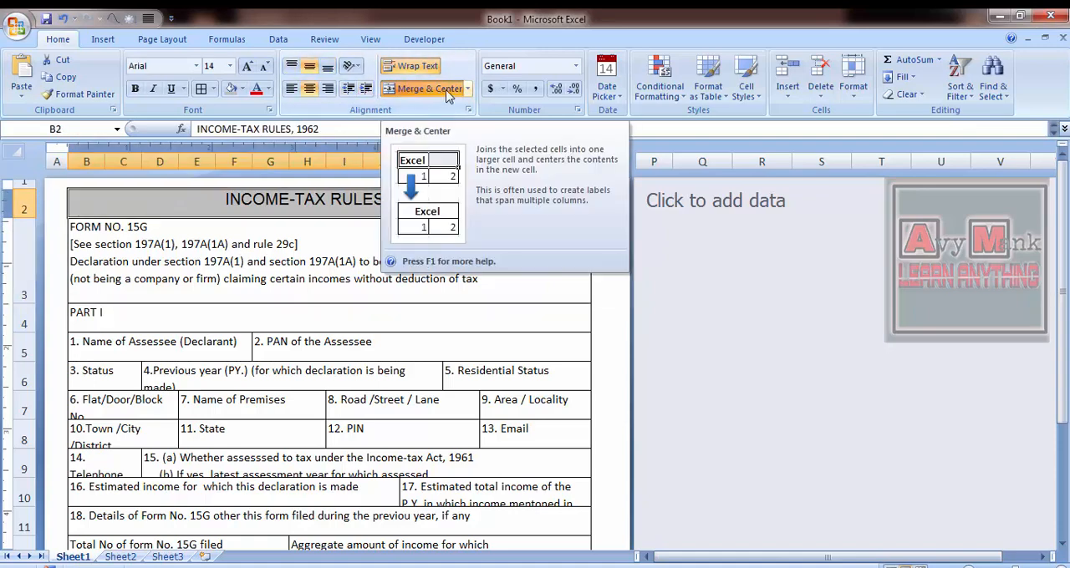
click(332, 72)
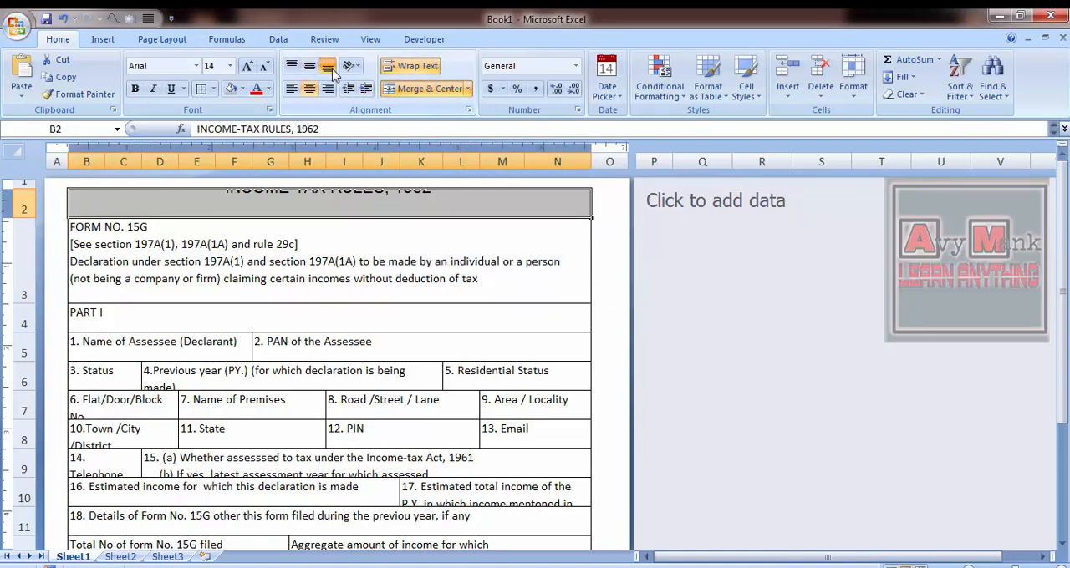
double_click(282, 210)
key(BackSpace)
key(Return)
click(282, 208)
- Centre the FORM NO. 15G heading text in merged cell B3 horizontally and vertically
click(280, 238)
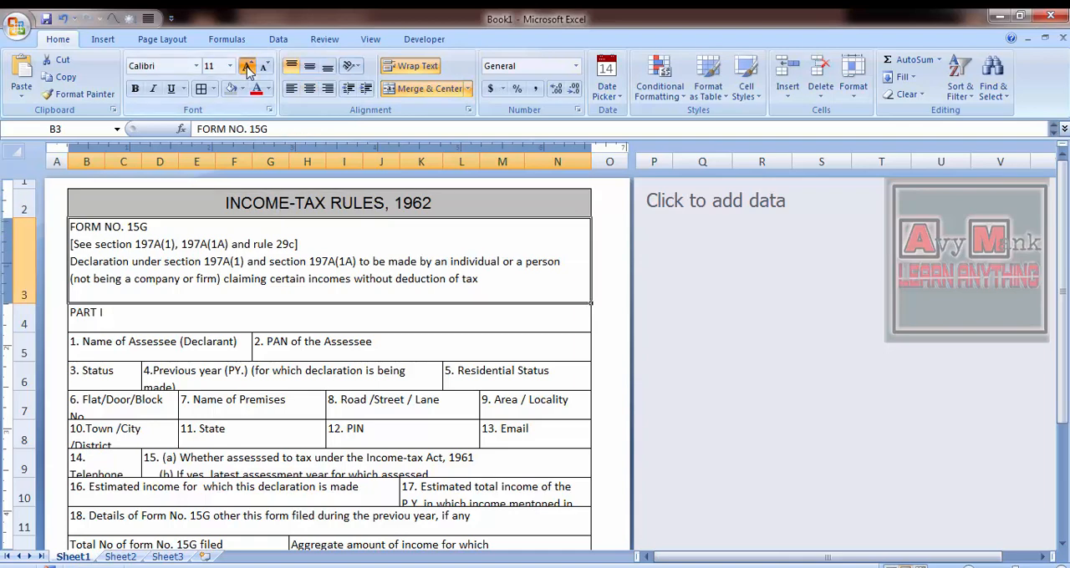
click(246, 68)
click(264, 67)
click(308, 89)
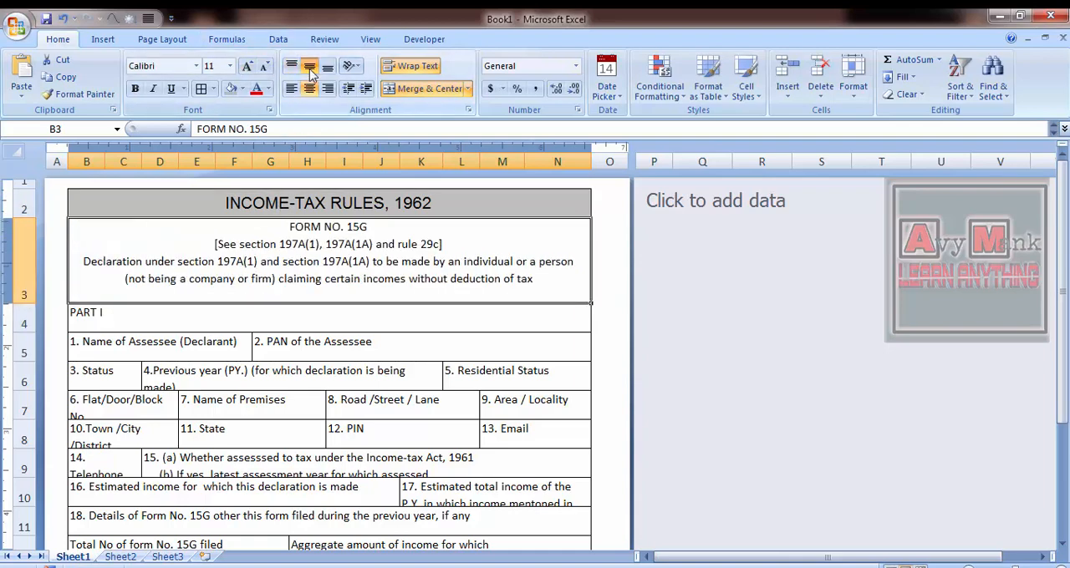
click(310, 69)
- Make "FORM NO. 15G" and the declaration text in cell B3 bold, leaving out the bracketed section reference
double_click(324, 257)
drag(219, 242, 370, 242)
key(ctrl+b)
click(372, 258)
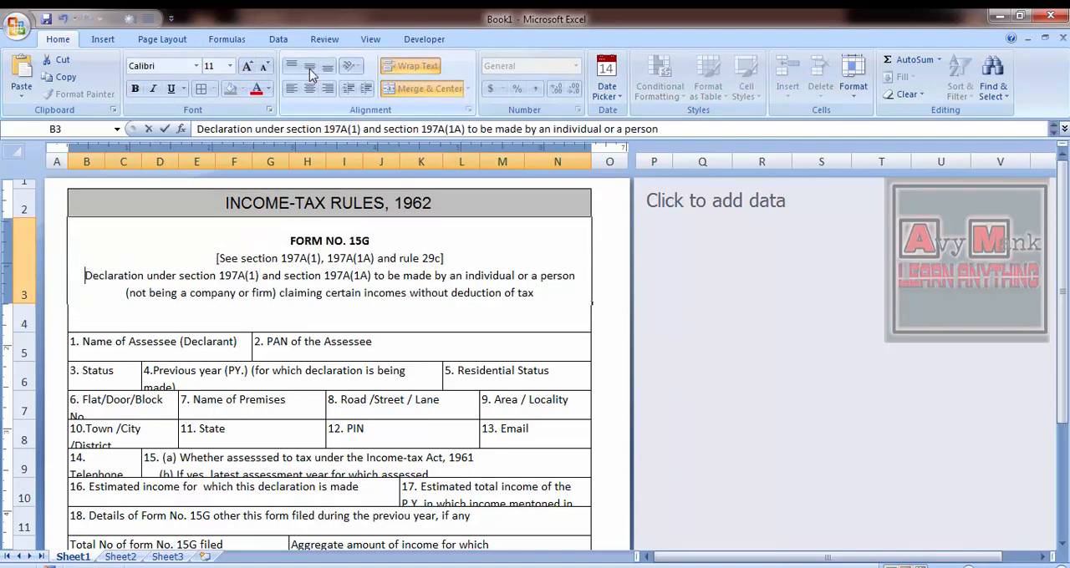
key(ctrl+shift+End)
key(ctrl+b)
key(ctrl+Return)
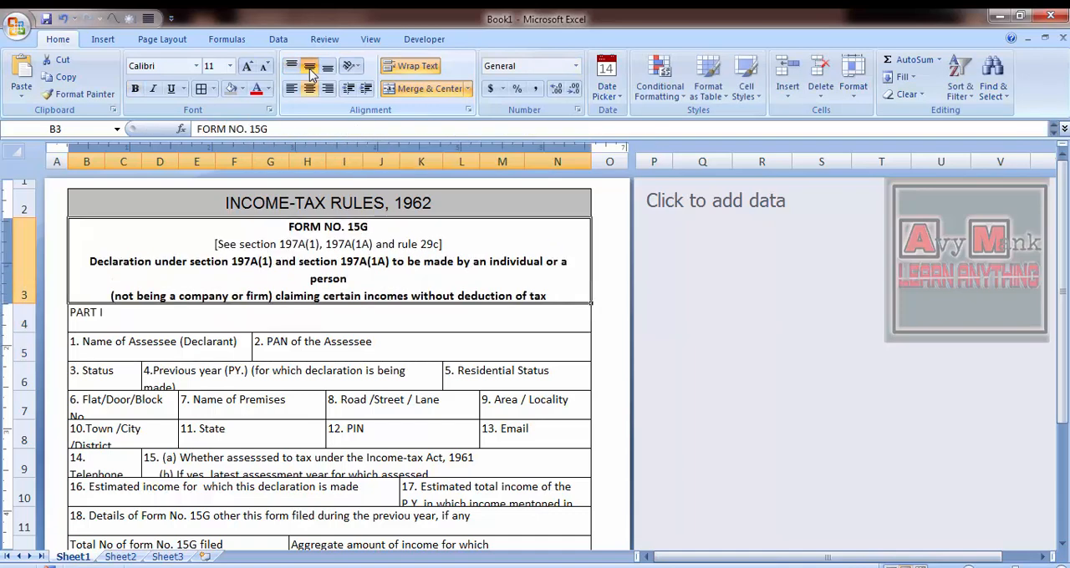
- Widen column N slightly so the first declaration line fits, and narrow column A
key(F2)
mouse_move(601, 162)
mouse_down()
mouse_move(585, 162)
mouse_move(597, 160)
mouse_up()
click(730, 241)
click(537, 344)
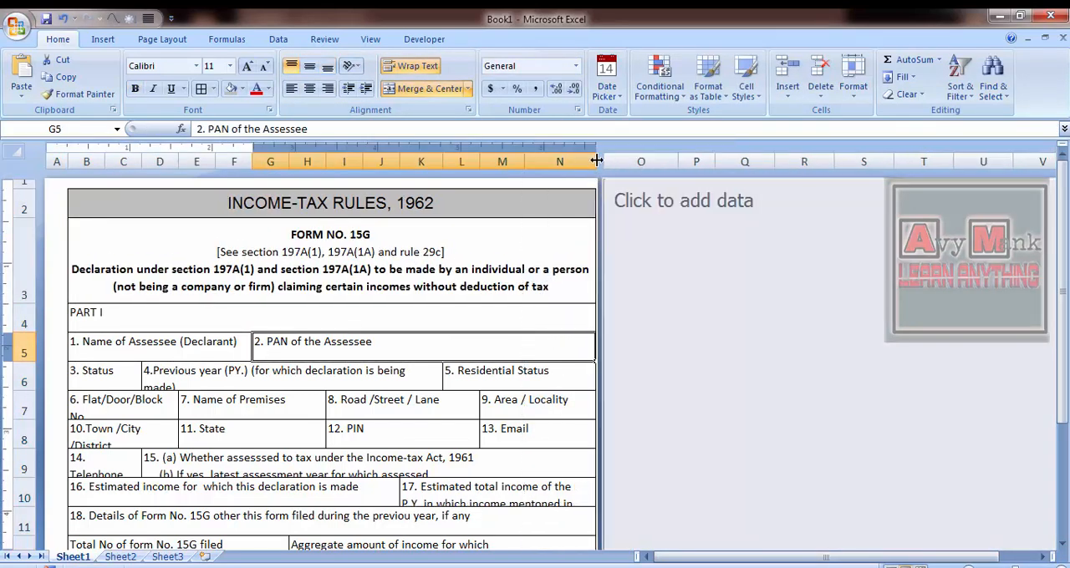
drag(67, 163, 56, 162)
click(429, 311)
key(Left)
key(Up)
key(Up)
key(Right)
key(Down)
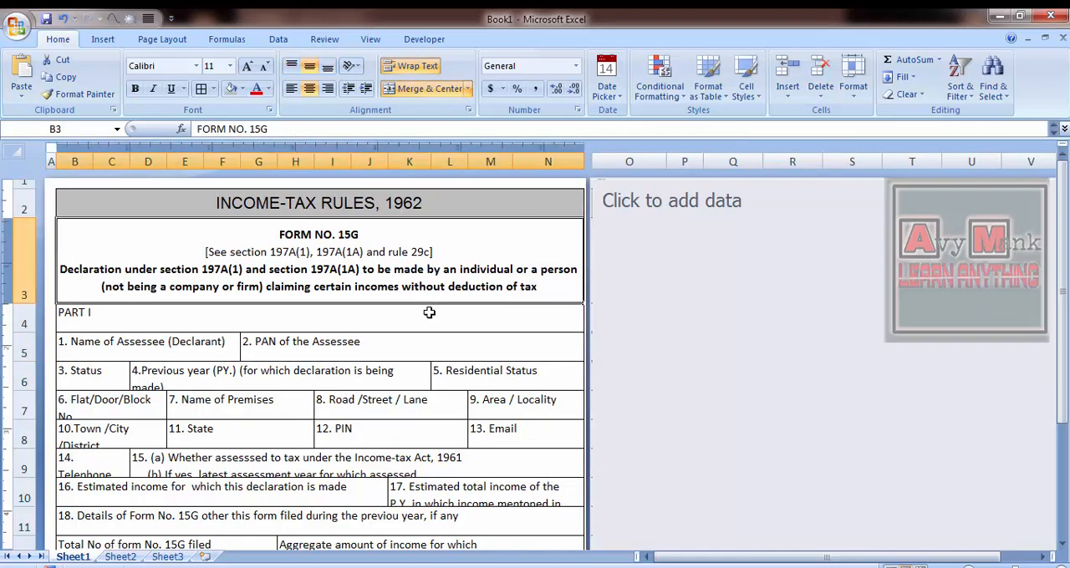
key(alt+Tab)
key(alt+Tab)
text(for)
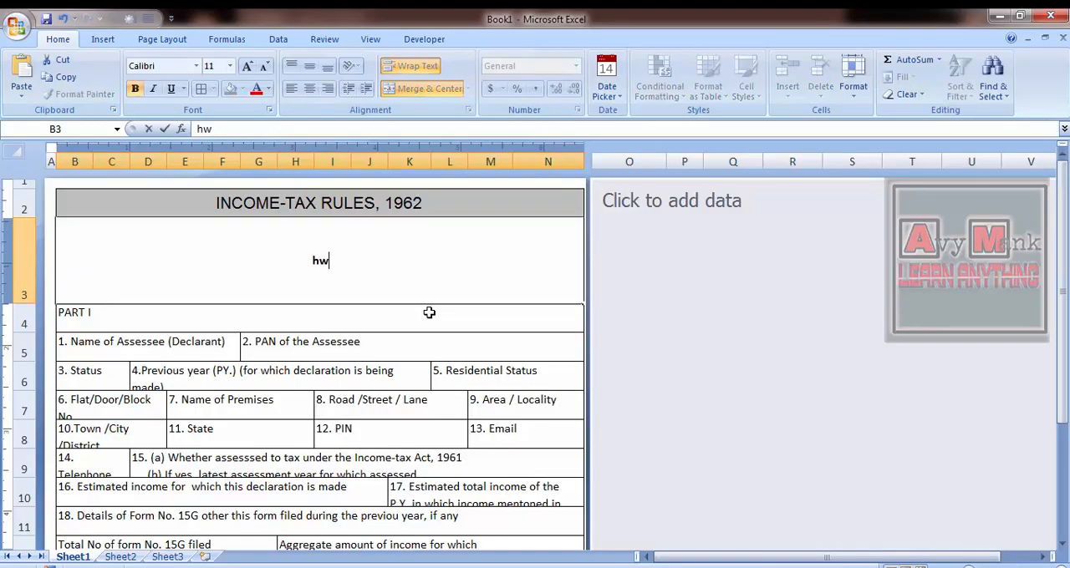
key(Escape)
key(Down)
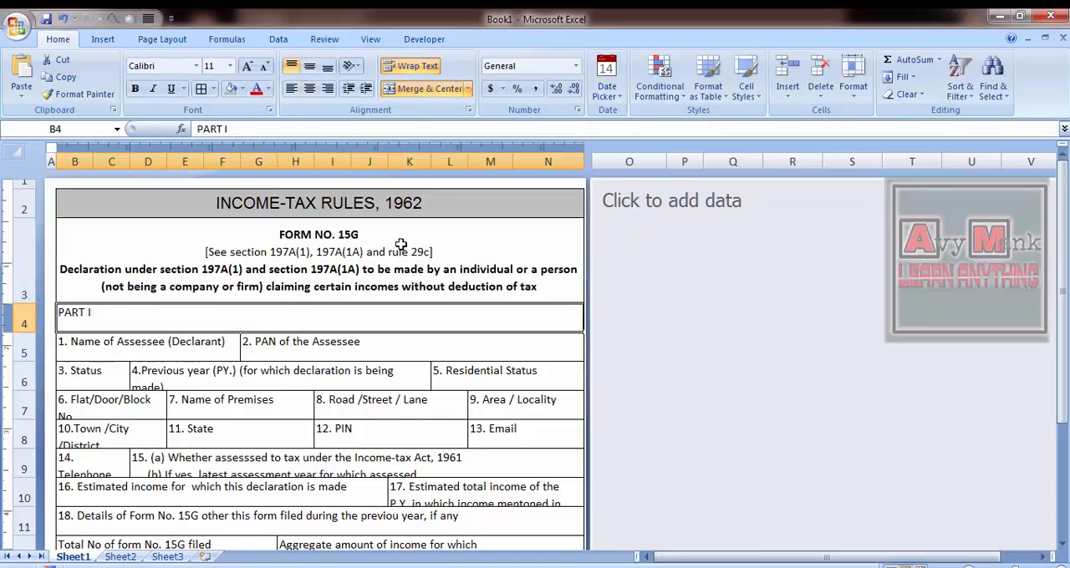
- Break the declaration in cell B3 before "individual or a person" and join "(not being a company or firm)" to that line, matching the reference image
key(alt+Tab)
key(alt+Tab)
key(Up)
key(F2)
key(Up)
key(Up)
key(Up)
key(alt+Tab)
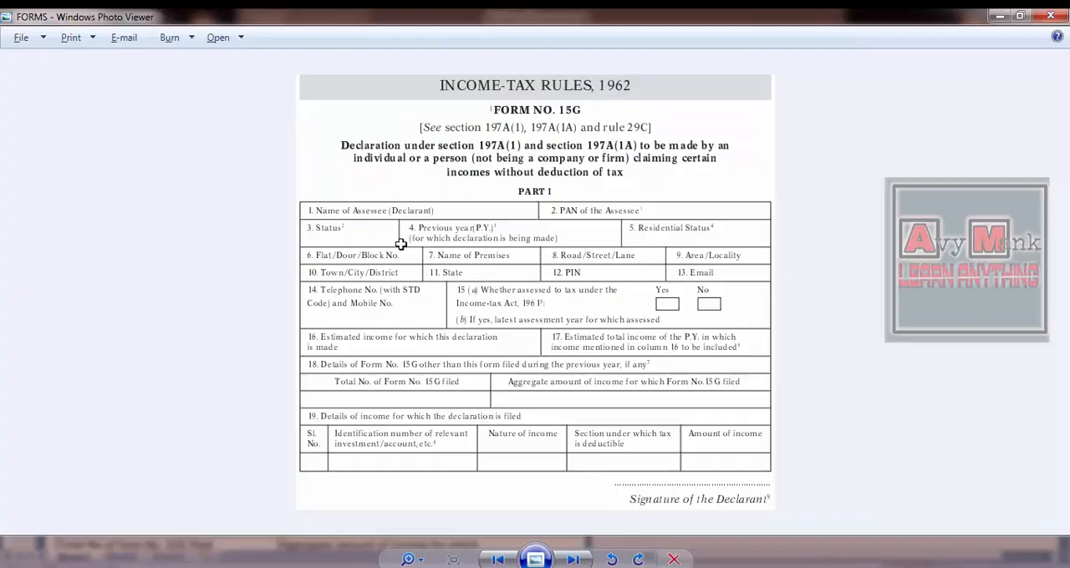
key(alt+Tab)
key(Down)
key(Down)
key(alt+Return)
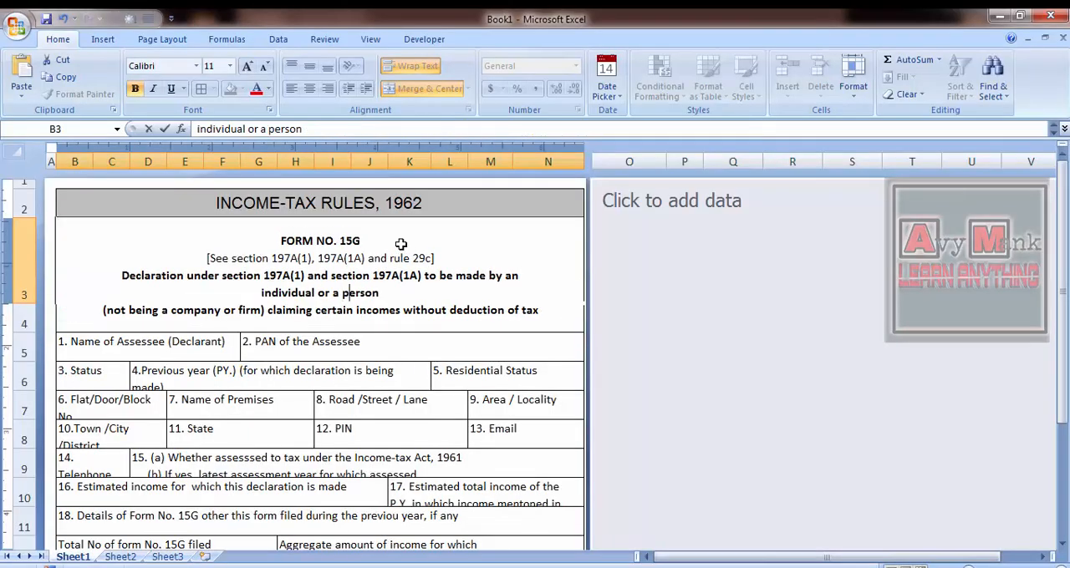
key(End)
key(Delete)
- Start a new line before "incomes without deduction of tax" in cell B3 and increase the height of row 3
key(alt+Tab)
- Insert a blank line in cell B3 between the bracketed section reference and the declaration text
key(alt+Tab)
key(ctrl+Right)
key(ctrl+Right)
key(ctrl+Right)
key(ctrl+Right)
key(ctrl+Right)
key(ctrl+Right)
key(alt+Return)
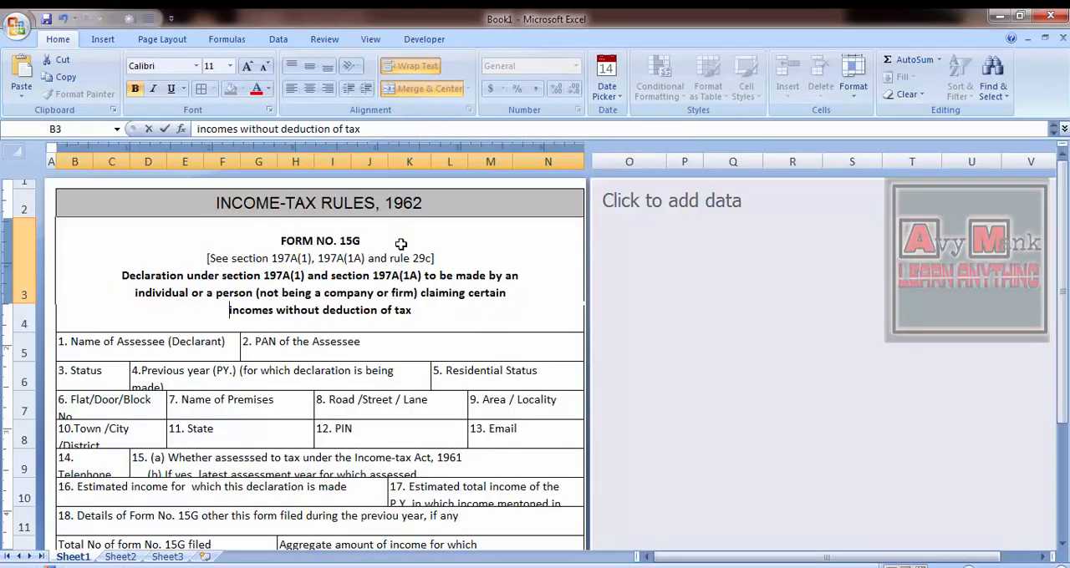
key(Return)
key(Up)
drag(24, 303, 21, 315)
key(alt+Tab)
key(alt+Tab)
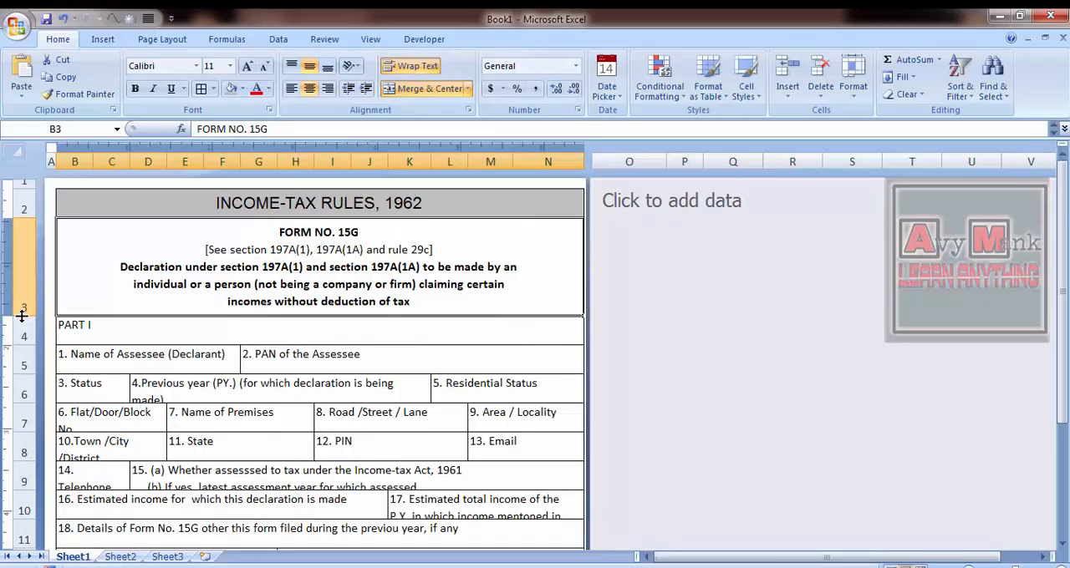
key(F2)
key(Up)
key(Up)
key(Up)
key(ctrl+Left)
key(alt+Return)
key(Return)
key(Up)
text(2)
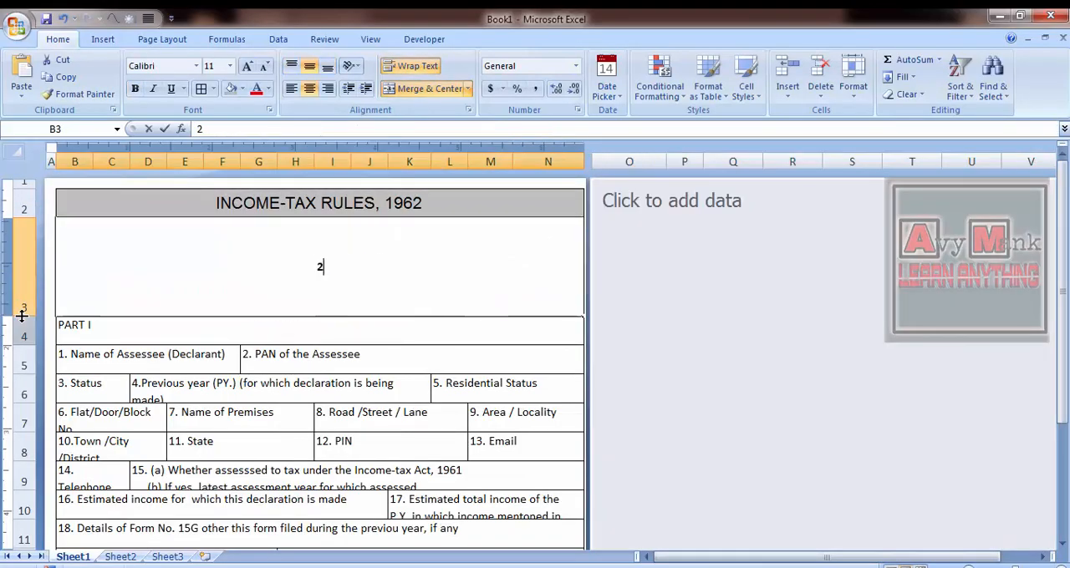
key(Escape)
key(F2)
key(Up)
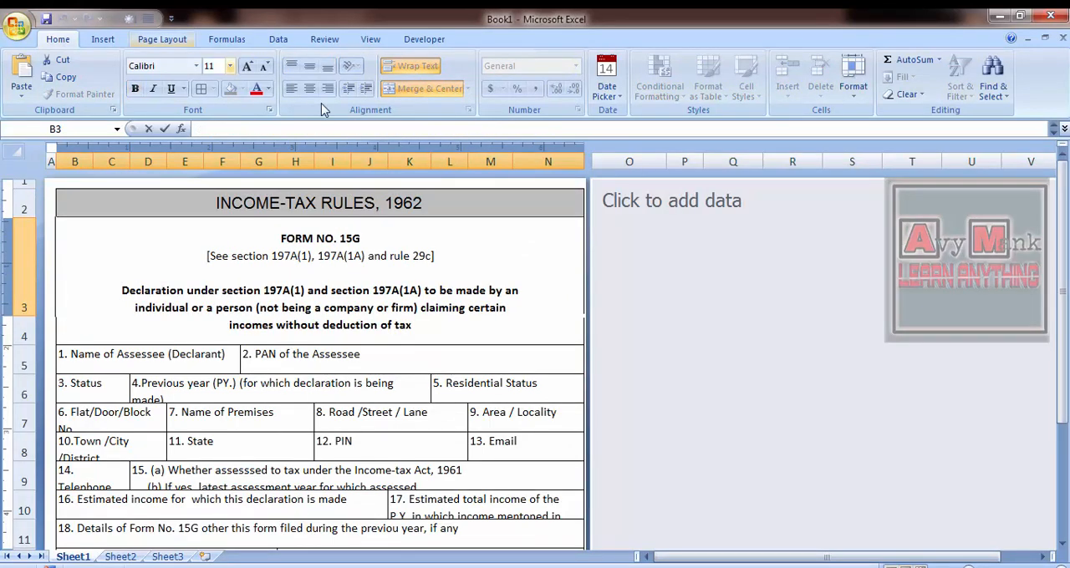
key(Escape)
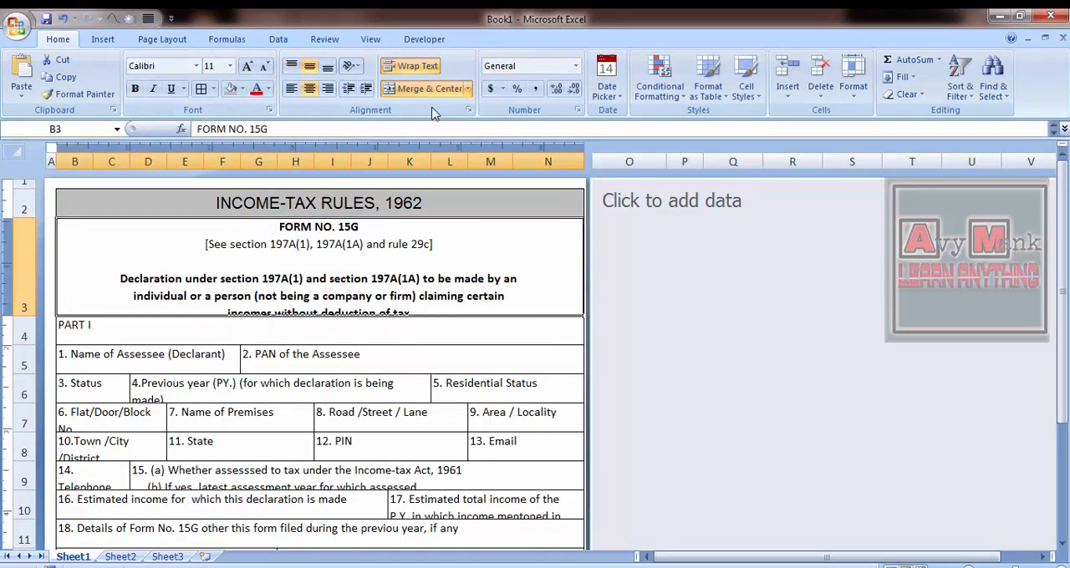
click(468, 110)
click(181, 44)
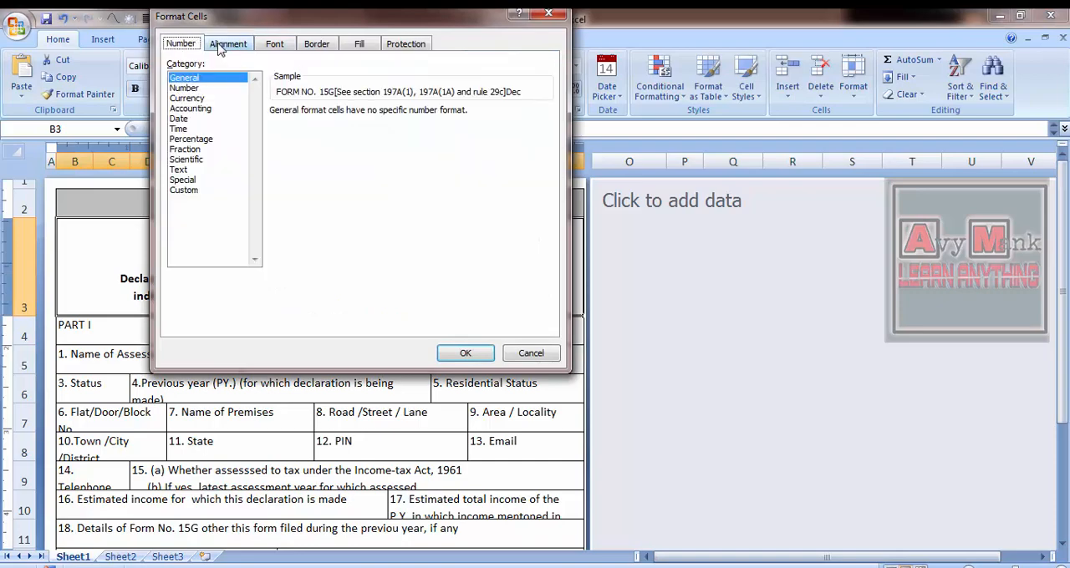
click(405, 44)
click(274, 44)
click(539, 355)
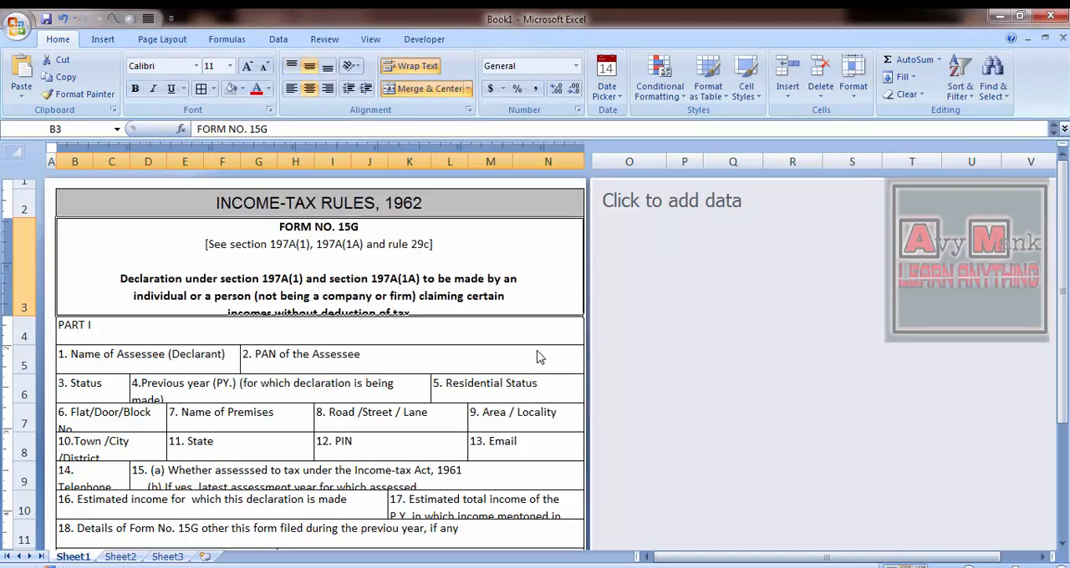
- Remove the blank line in cell B3 between the bracketed section reference and the declaration text
key(F2)
key(Up)
key(Up)
key(Up)
key(BackSpace)
key(Return)
key(Up)
key(Up)
key(Down)
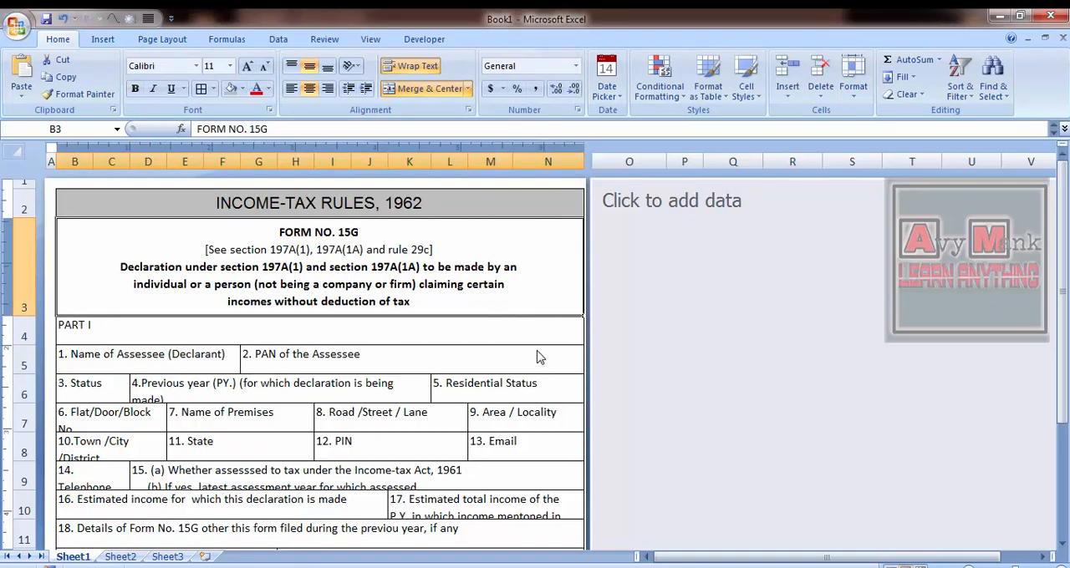
- Make the PART I heading in row 4 bold and centred
key(Down)
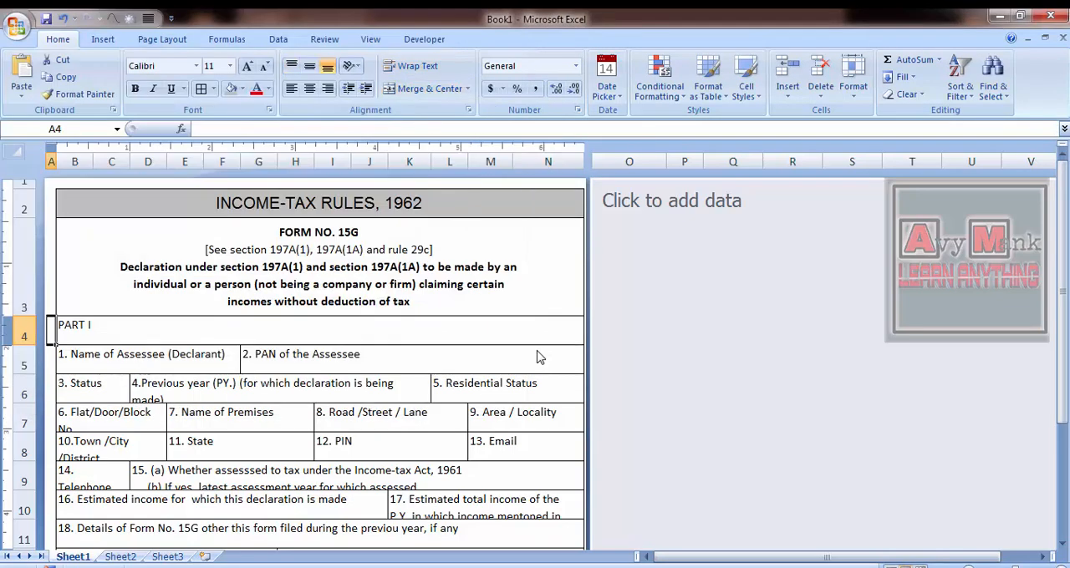
key(ctrl+b)
click(309, 89)
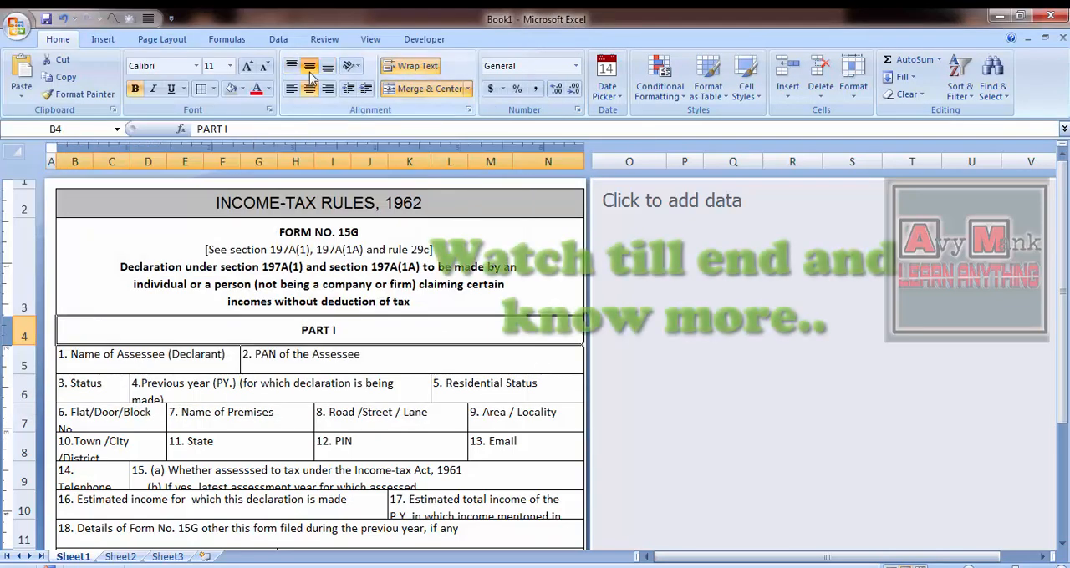
- Set the font of the form text from FORM NO. 15G downward to Arial
click(197, 66)
click(171, 307)
click(163, 280)
key(ctrl+a)
click(196, 66)
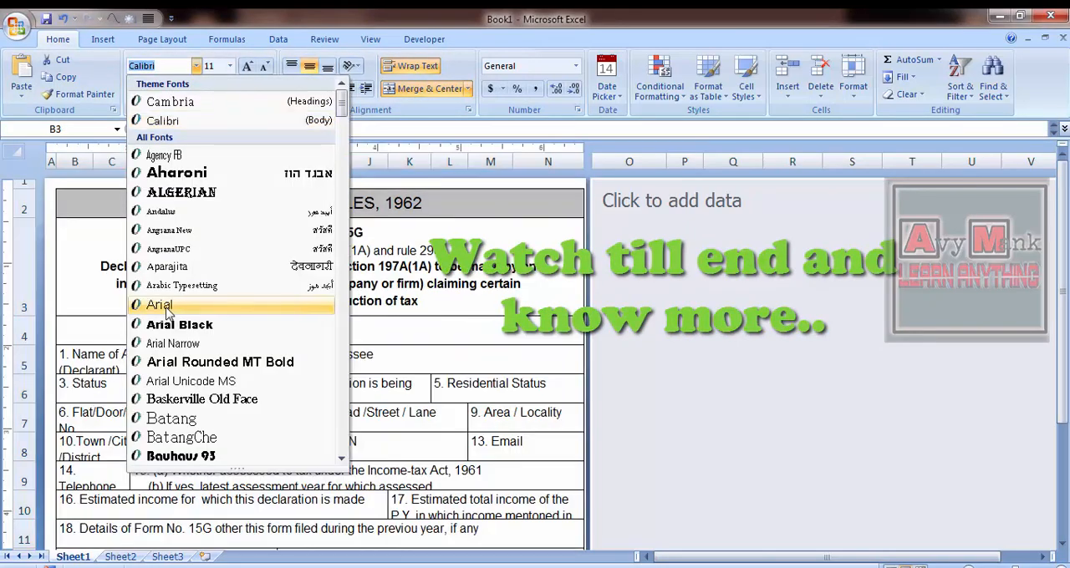
click(167, 306)
- Set the form text from row 5 downward to 9 pt, left-aligned with an increased indent
click(190, 316)
key(Up)
key(Down)
key(Down)
key(shift+Down)
key(shift+Down)
key(shift+Down)
key(shift+Down)
key(shift+Down)
key(shift+Down)
key(shift+Down)
scroll(191, 316, down, 3)
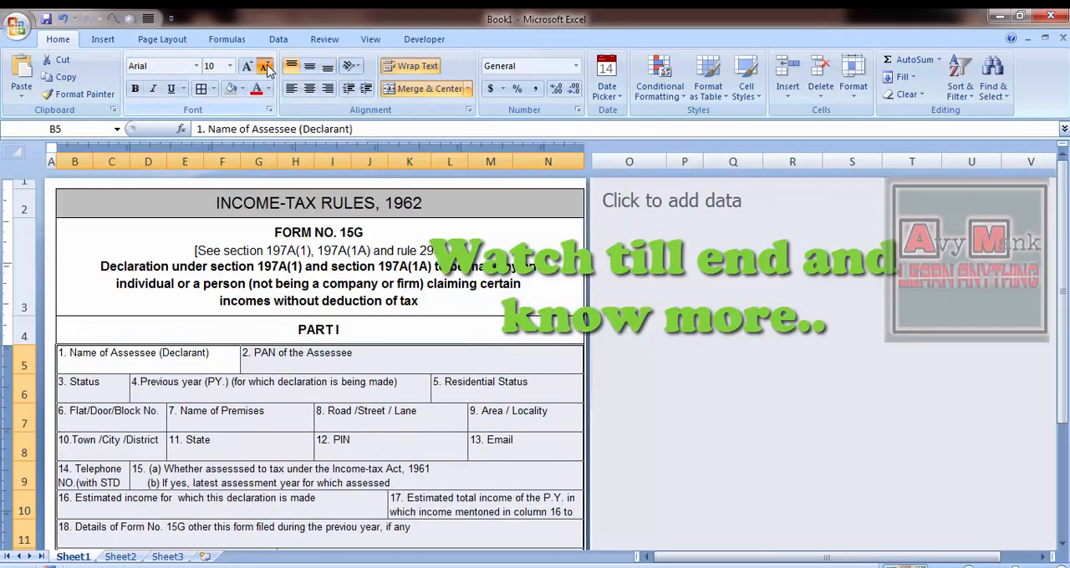
click(228, 319)
key(Down)
key(Right)
key(alt+Tab)
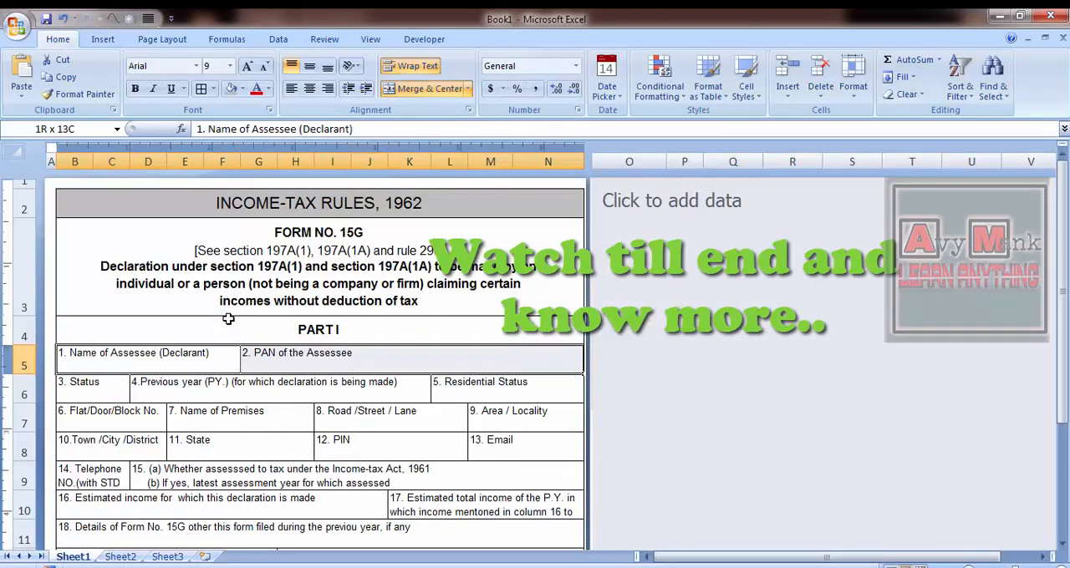
scroll(226, 316, down, 3)
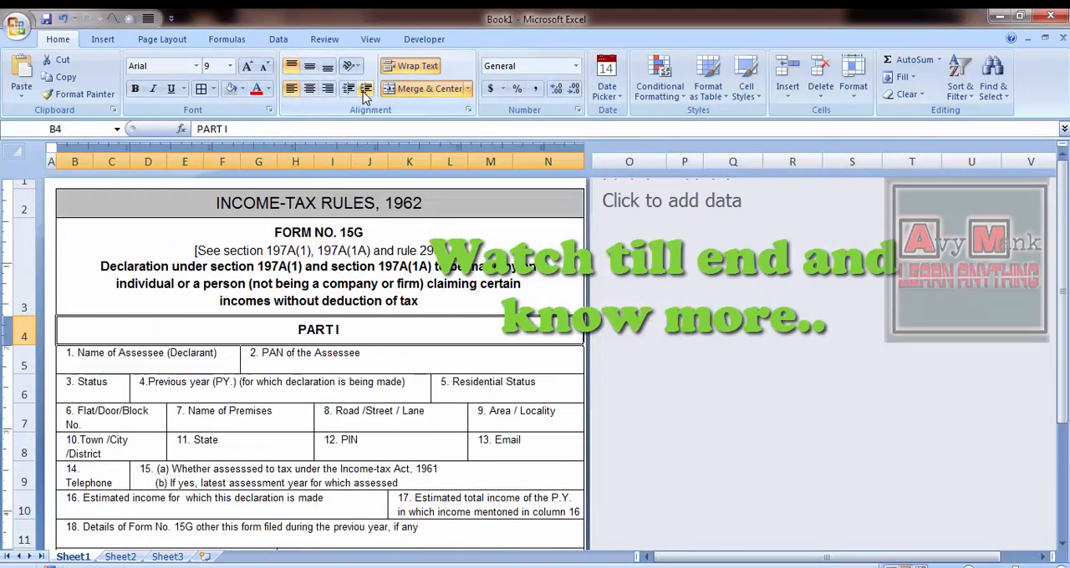
key(Down)
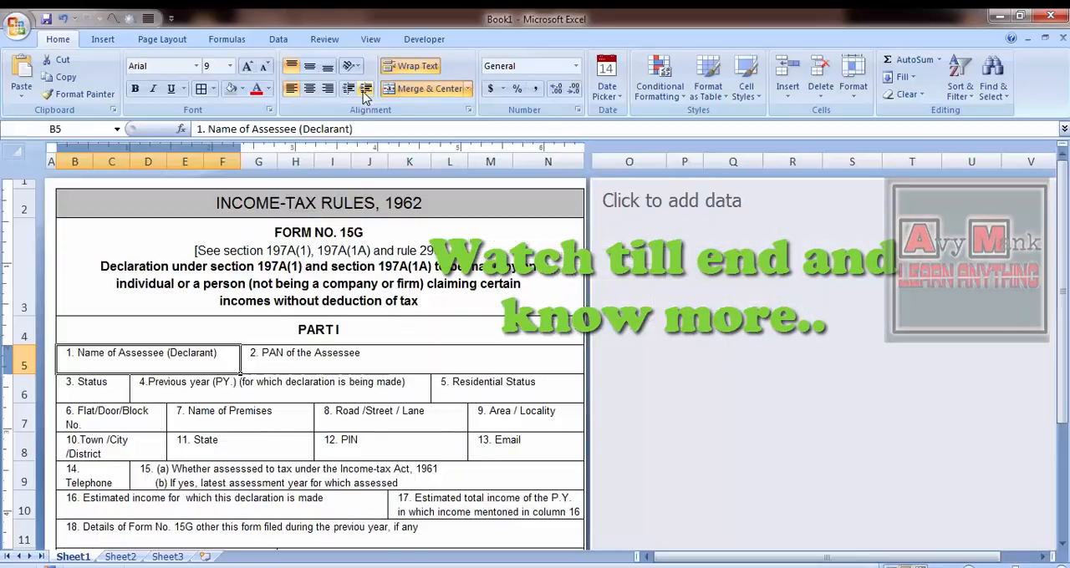
- Start a new line before "(for which declaration is being made)" in cell D6, matching the reference image
key(Down)
key(Right)
key(alt+Tab)
key(alt+Tab)
key(F2)
key(ctrl+Left)
key(ctrl+Left)
key(ctrl+Left)
key(ctrl+Left)
key(ctrl+Left)
key(ctrl+Left)
key(ctrl+Left)
key(alt+Return)
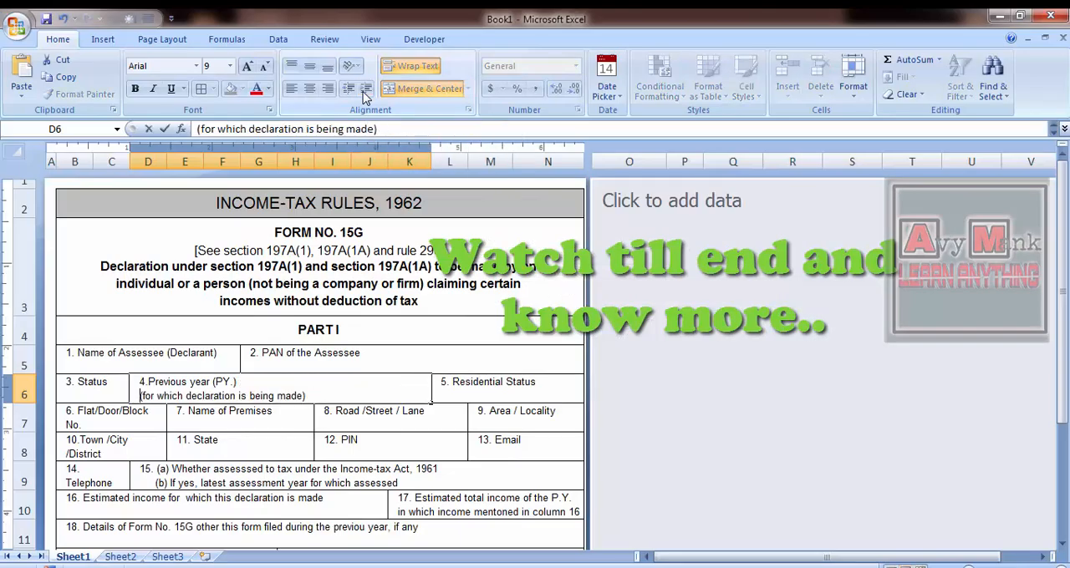
key(Tab)
- Check the row 6 and 7 labels against the reference image and widen column D so "6. Flat/Door/Block No." fits on one line
key(Left)
key(Left)
key(alt+Tab)
key(alt+Tab)
key(alt+Tab)
- Widen column C and narrow column D to bring the field proportions closer to the reference image
key(alt+Tab)
key(Tab)
key(Tab)
key(Return)
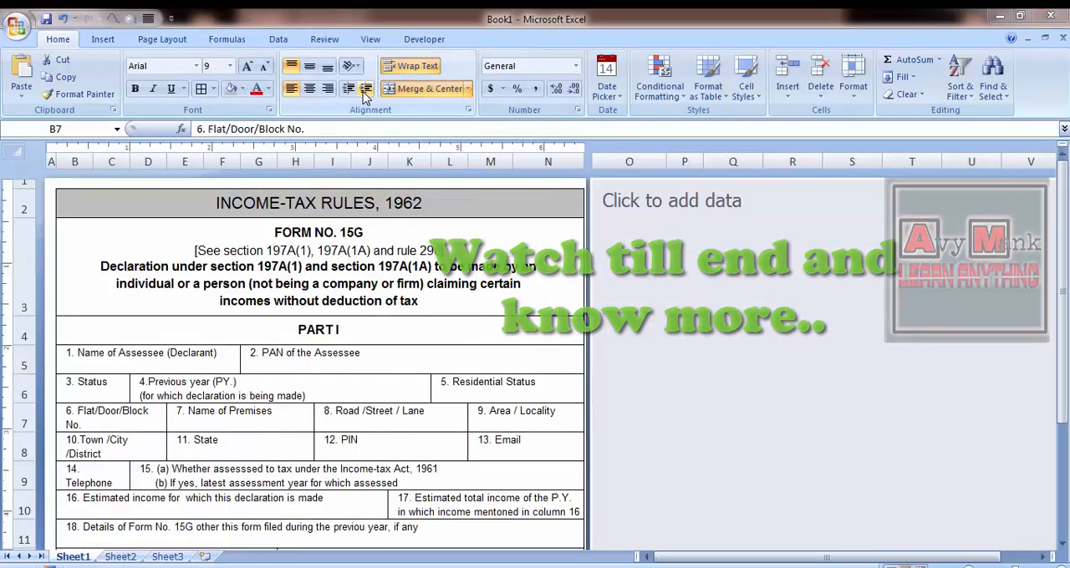
key(alt+Tab)
key(alt+Tab)
drag(166, 160, 181, 159)
key(alt+Tab)
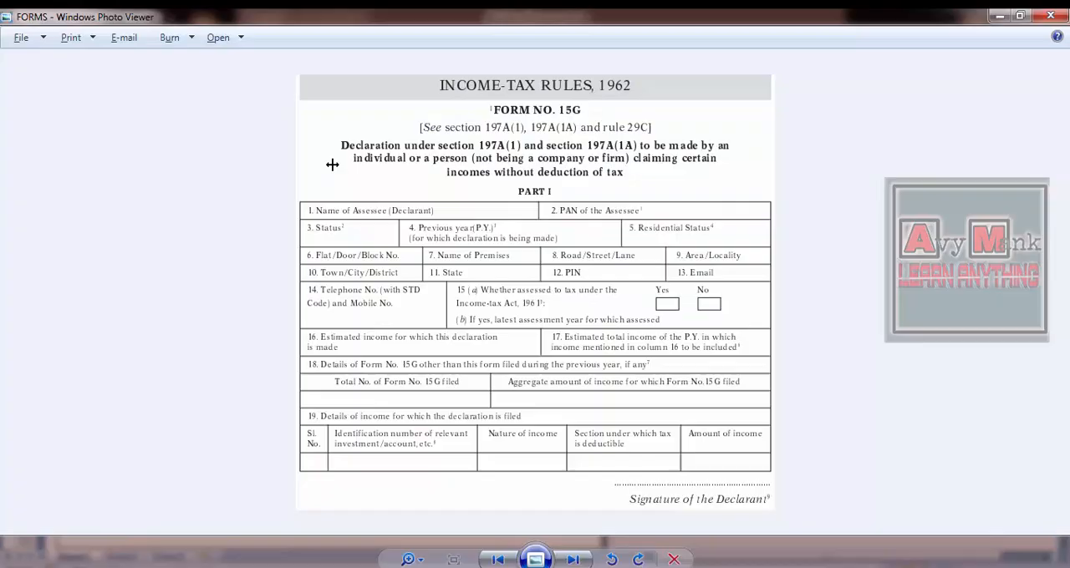
key(alt+Tab)
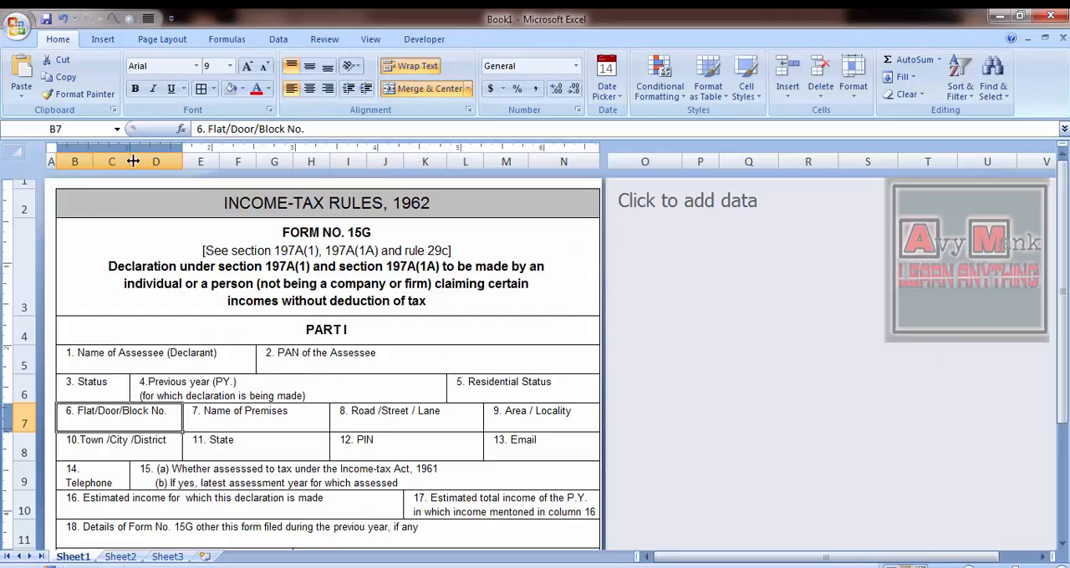
drag(133, 162, 191, 160)
drag(452, 162, 451, 161)
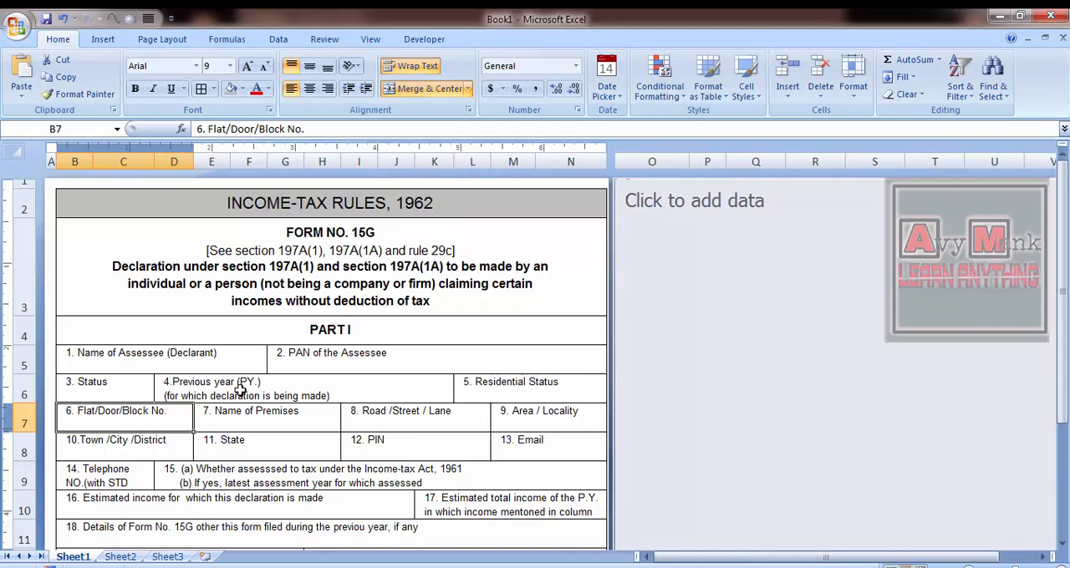
- Slightly increase the height of row 6 so both lines of the previous year field fit
click(240, 389)
key(alt+Tab)
- Compare the labels and cell layout of rows 7 to 9 with the FORMS reference image
key(alt+Tab)
key(Left)
drag(24, 409, 23, 414)
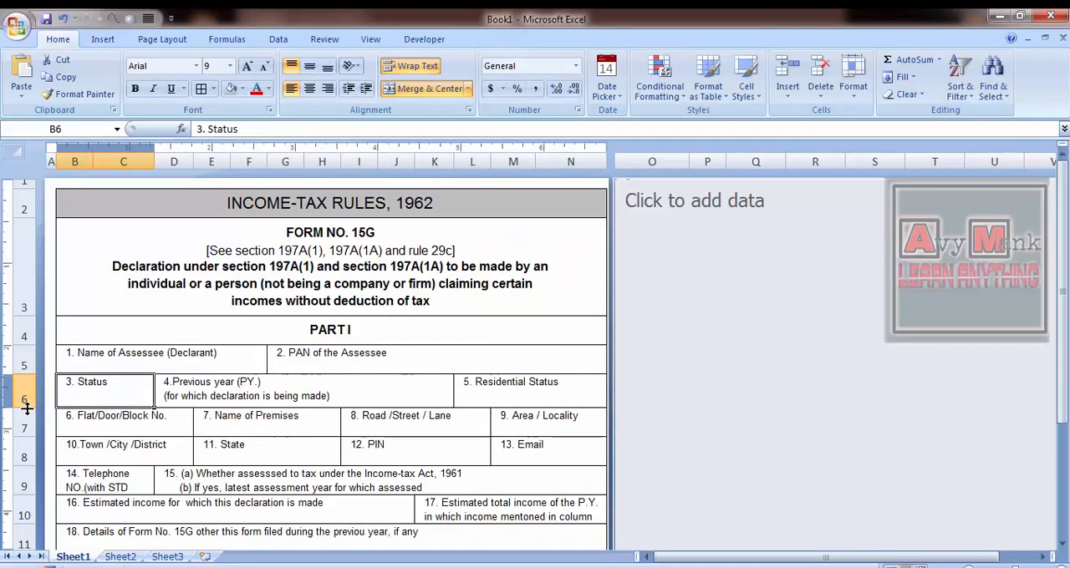
key(Right)
key(Down)
key(Right)
key(alt+Tab)
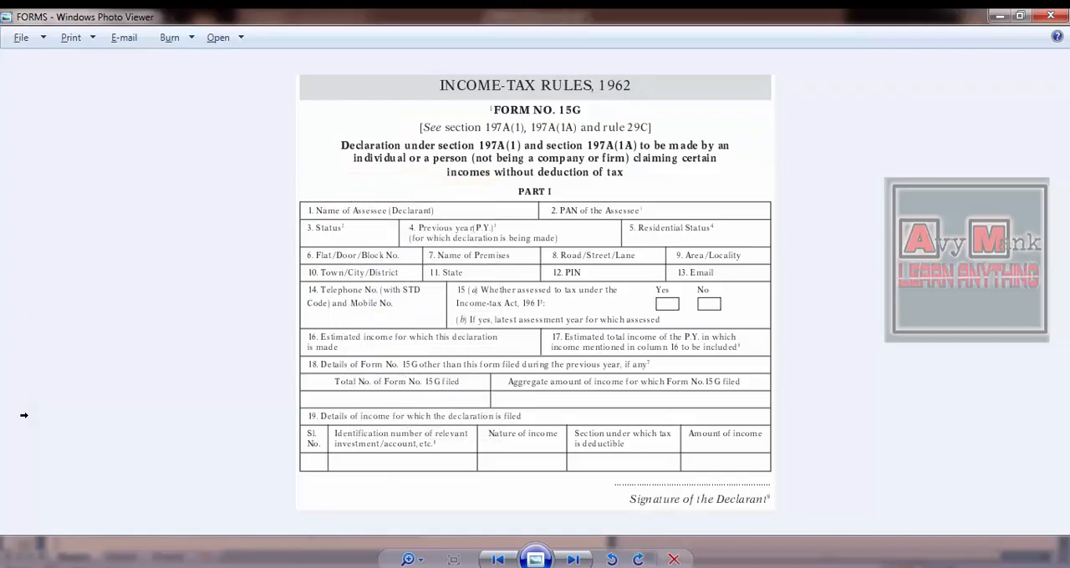
key(alt+Tab)
key(Right)
key(alt+Tab)
key(alt+Tab)
key(Right)
key(Right)
key(alt+Tab)
key(alt+Tab)
key(Home)
key(Down)
key(Right)
key(Right)
key(alt+Tab)
key(alt+Tab)
key(Right)
key(alt+Tab)
key(alt+Tab)
- Increase the height of row 9 for the telephone number field
key(Right)
key(Home)
key(Down)
key(Down)
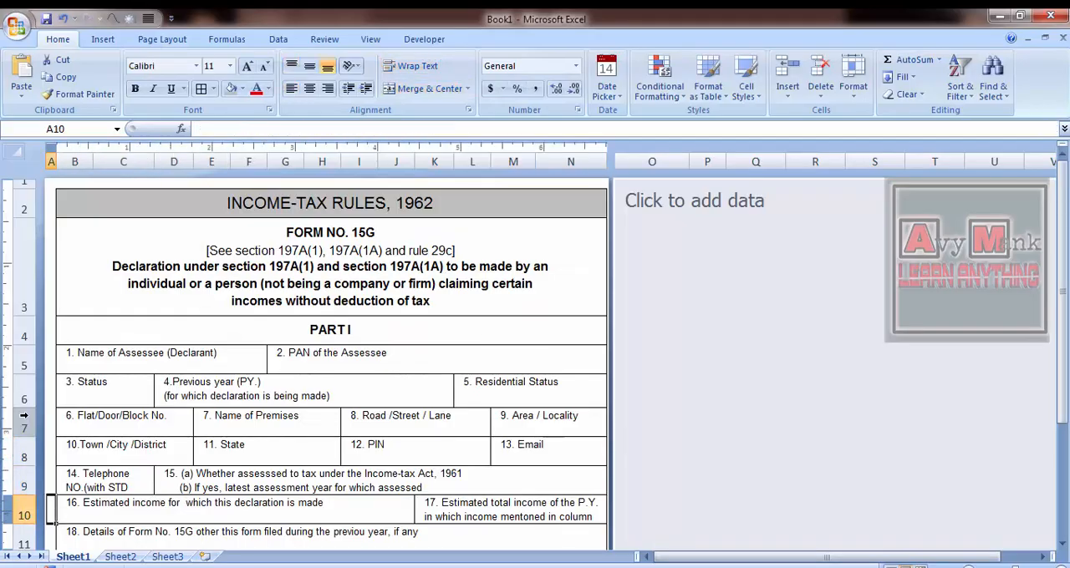
key(Right)
key(Up)
drag(20, 454, 27, 452)
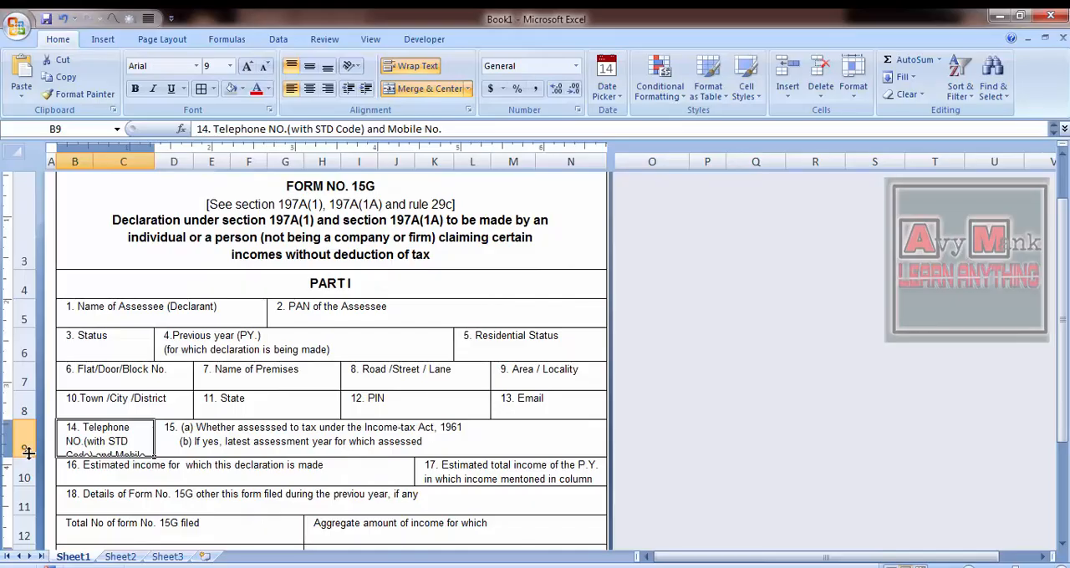
- Unmerge the question 15 cell in row 9 and merge F9:N9 instead
click(159, 442)
click(406, 91)
key(Down)
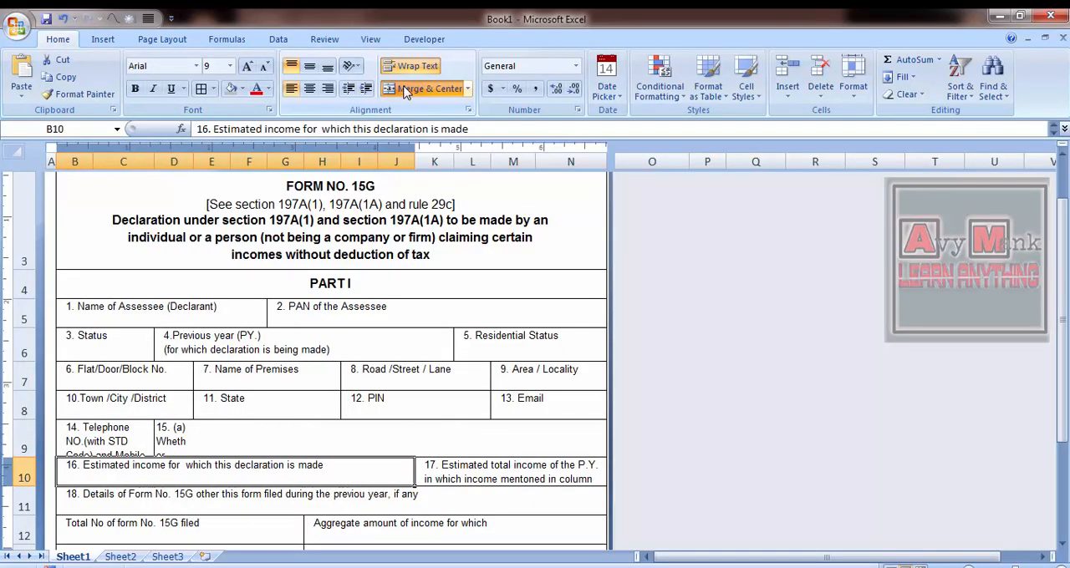
key(Up)
key(Right)
key(Right)
key(shift+Right)
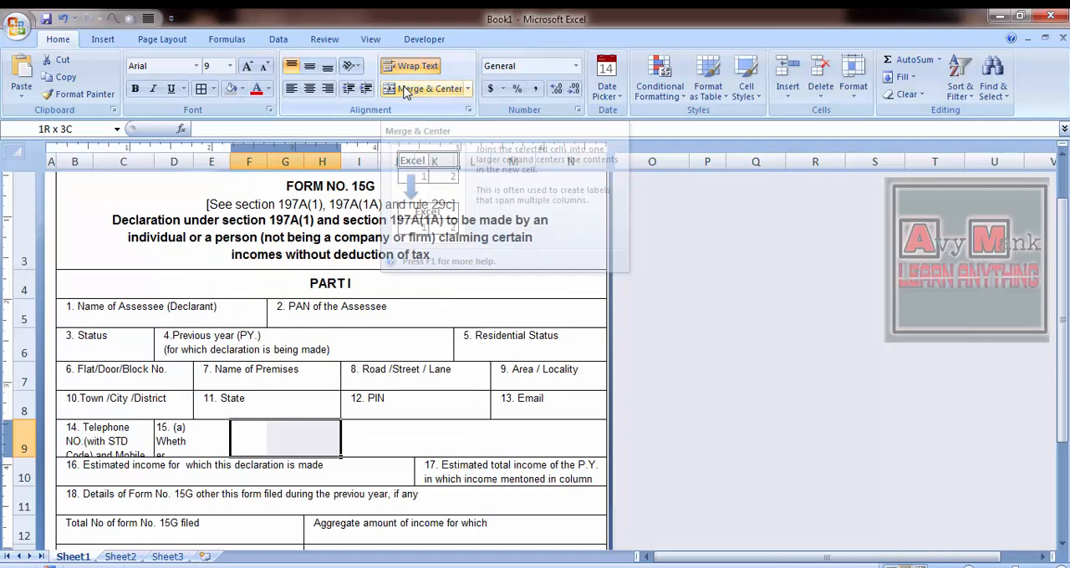
key(shift+Right)
key(shift+Right)
key(shift+Right)
key(shift+Right)
key(shift+Right)
key(shift+Right)
key(shift+Right)
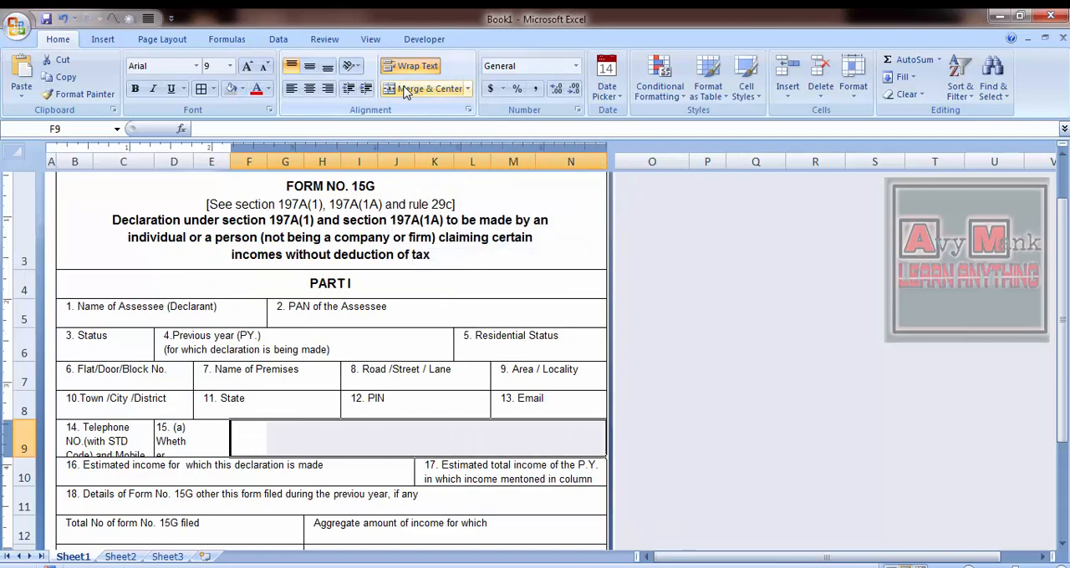
click(438, 91)
- Move the question 15 text from cell D9 into the merged cell F9
key(Left)
key(Left)
key(F2)
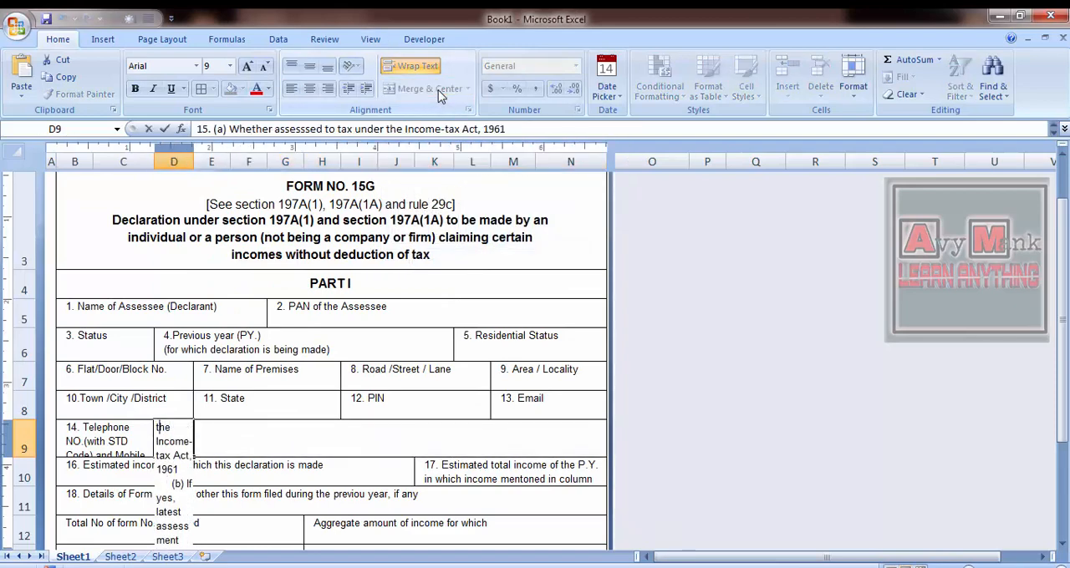
key(ctrl+shift+End)
key(ctrl+x)
key(Tab)
key(F2)
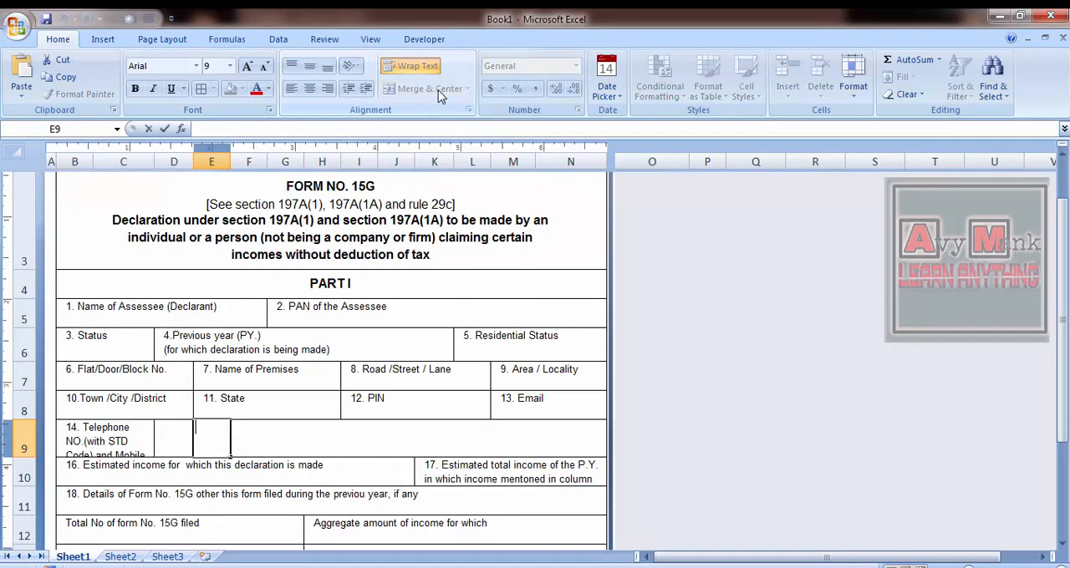
key(Tab)
key(F2)
key(ctrl+v)
- Merge and center B9:E9 so the "14. Telephone NO." field spans four columns
key(shift+Tab)
key(Left)
key(Left)
key(shift+Right)
key(shift+Right)
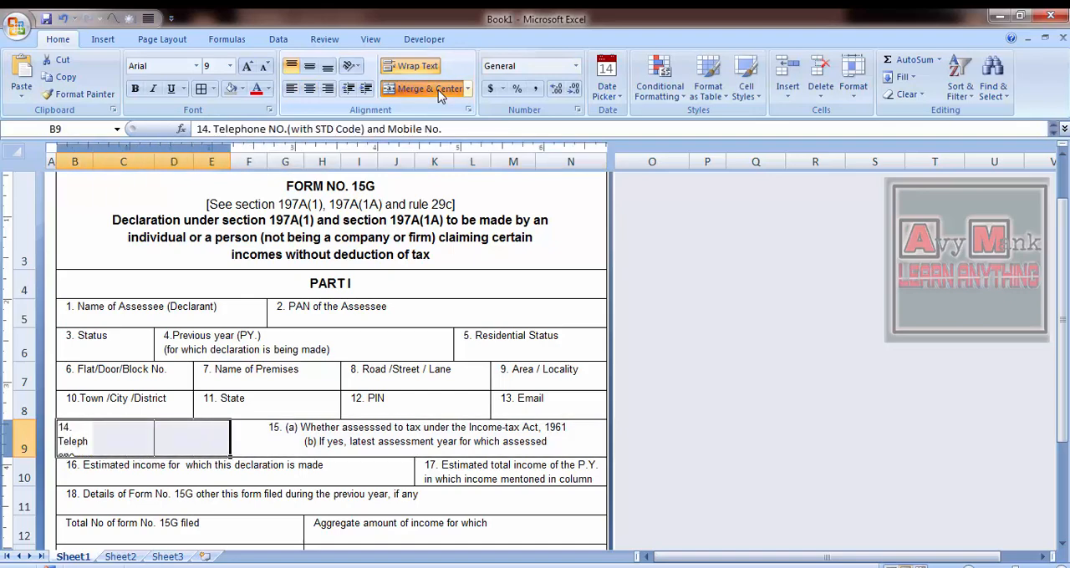
click(438, 89)
click(652, 504)
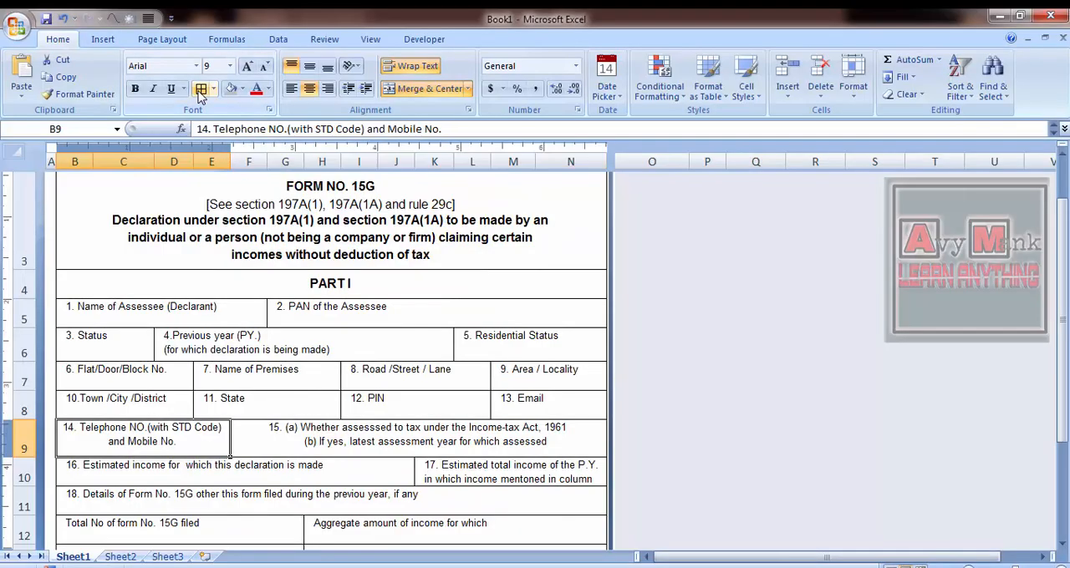
- Delete the trailing blank line after "and Mobile No." in cell B9
key(F2)
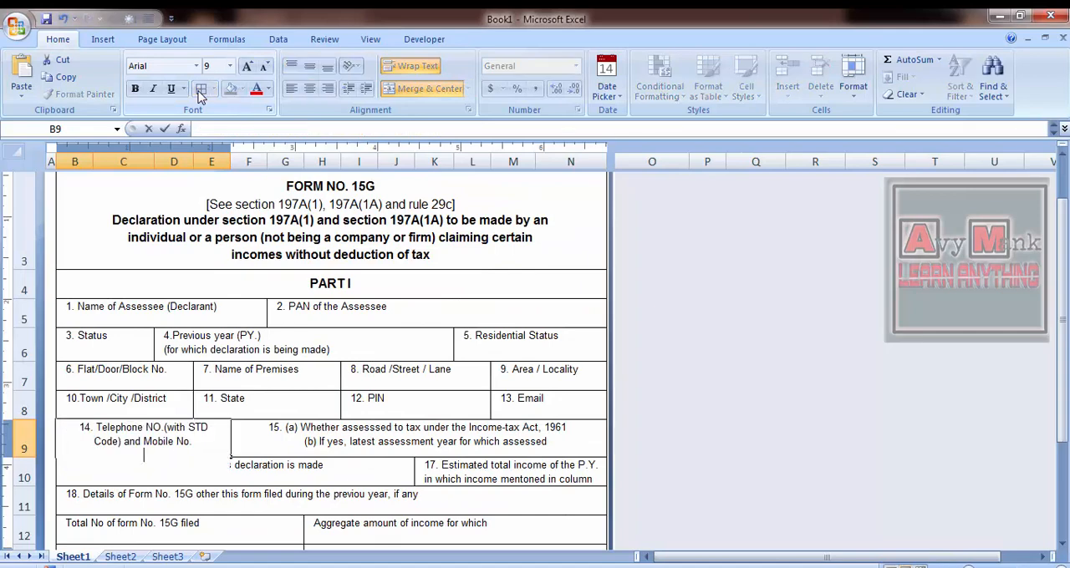
key(BackSpace)
key(Tab)
- Start a new line before "Income-tax Act, 1961" in cell F9, matching the reference image
key(alt+Tab)
key(alt+Tab)
key(F2)
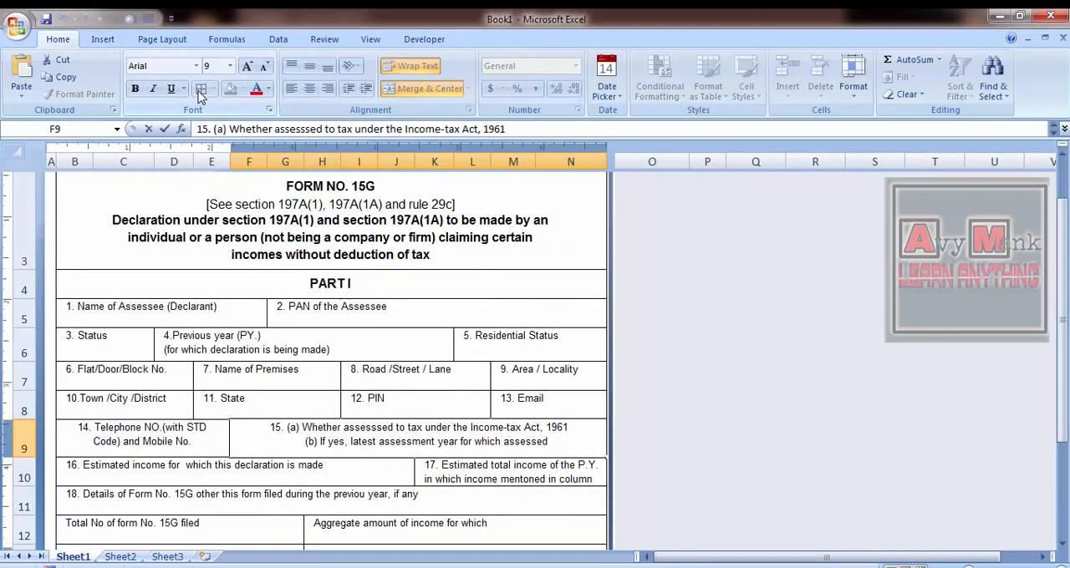
key(alt+Tab)
key(alt+Tab)
key(Up)
key(alt+Tab)
key(alt+Tab)
key(Left)
key(Left)
key(Left)
key(Left)
key(Left)
key(Left)
key(Left)
key(alt+Return)
key(Return)
- Left-align the question 15 text in cell F9 and increase its indent
key(Right)
key(Up)
click(292, 91)
click(366, 92)
key(Tab)
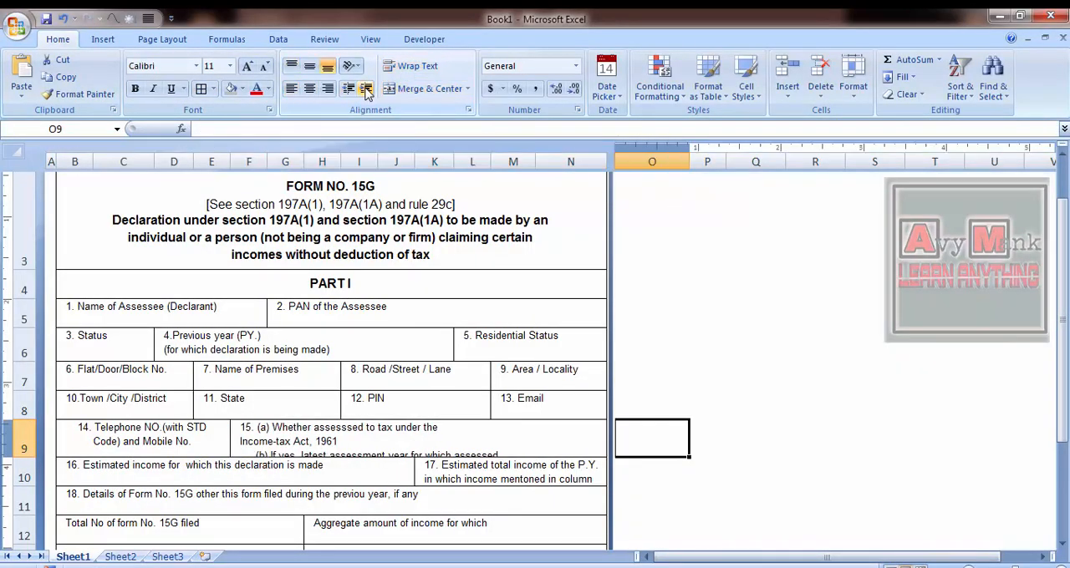
- Increase the height of row 9 to fit three lines and remove the leading spaces before "(b) If yes" in cell F9
key(Left)
drag(25, 457, 25, 471)
key(alt+Tab)
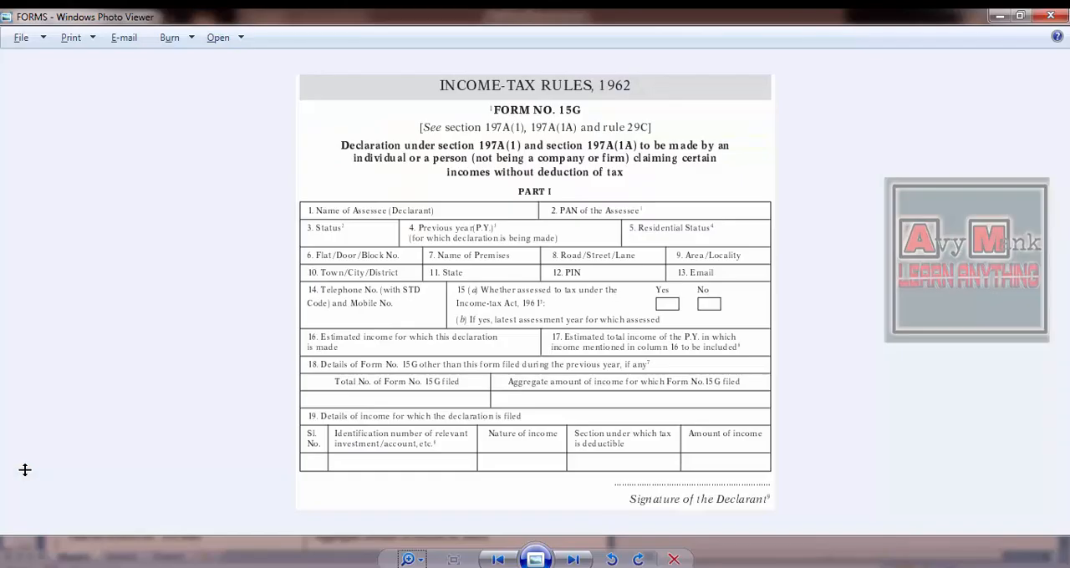
key(alt+Tab)
key(F2)
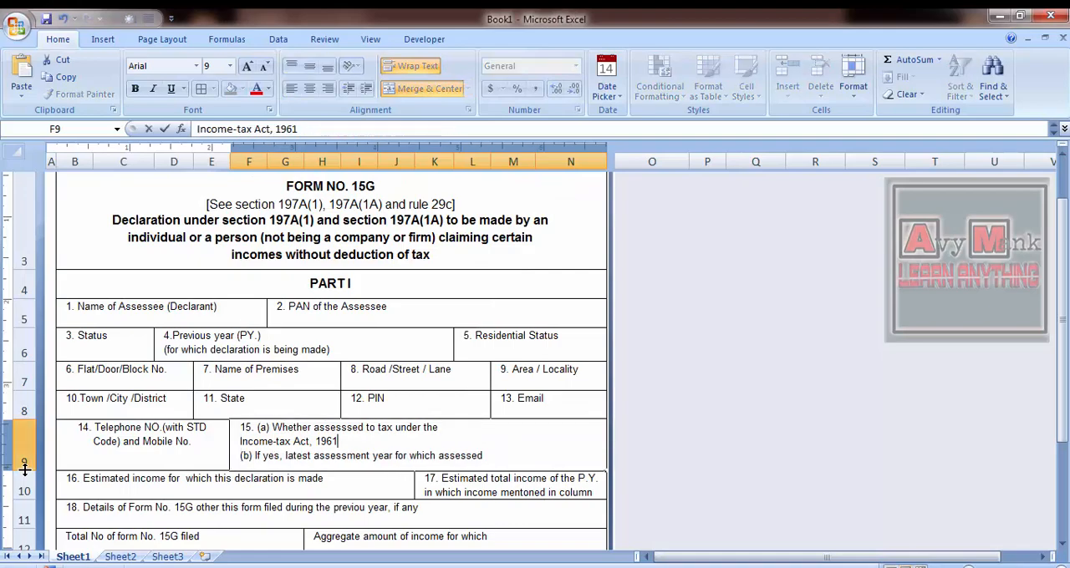
key(Escape)
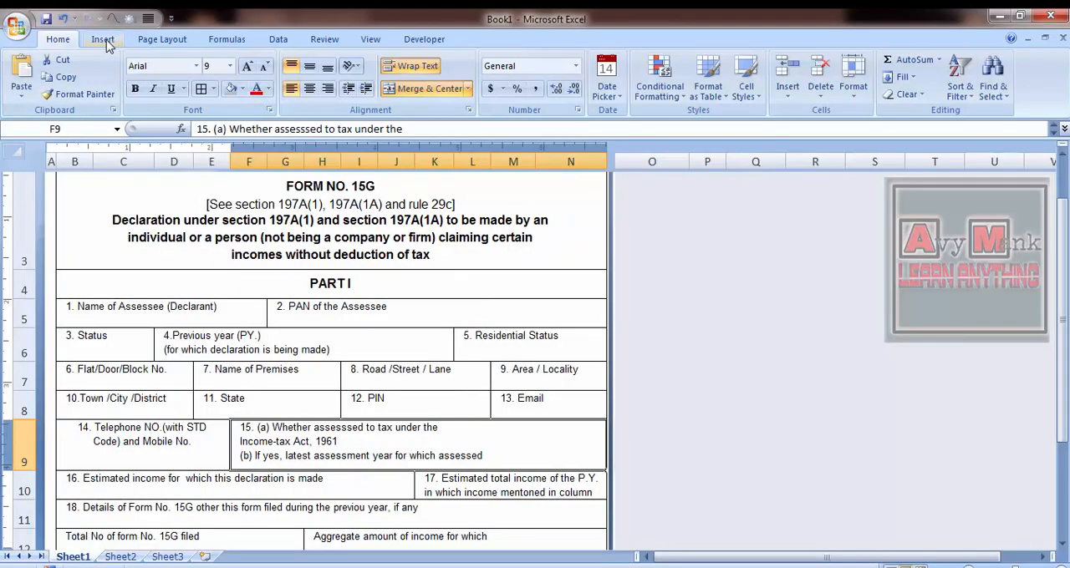
- Draw a rectangle about 0.27 inch high and 0.49 inch wide in cell F9, beside the question 15 text
click(102, 39)
click(173, 75)
click(172, 173)
drag(491, 430, 534, 453)
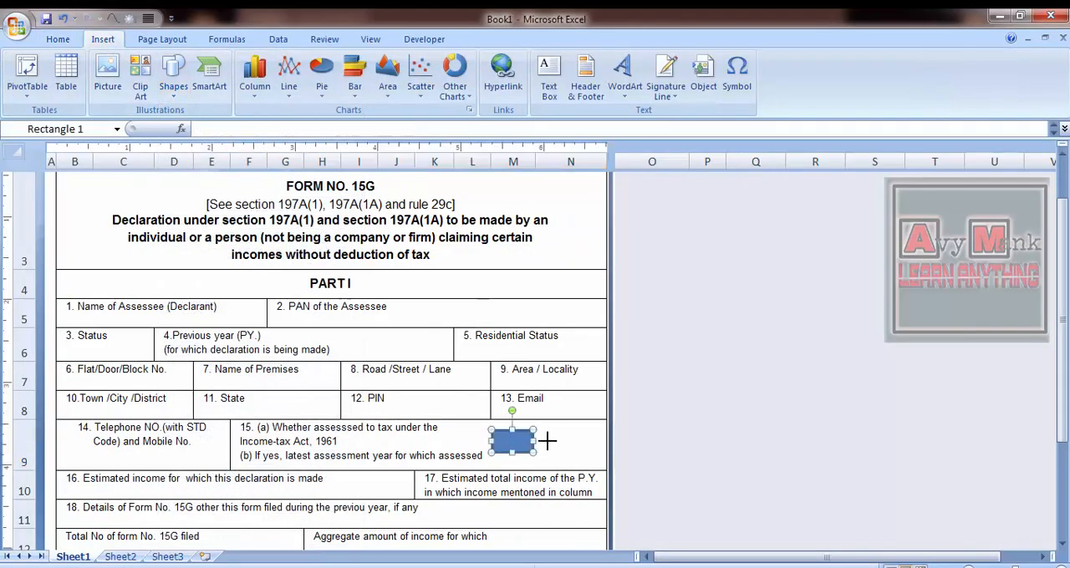
- Duplicate the rectangle and place the copy to its right within cell F9
key(ctrl+z)
key(ctrl+z)
key(ctrl+y)
key(ctrl+y)
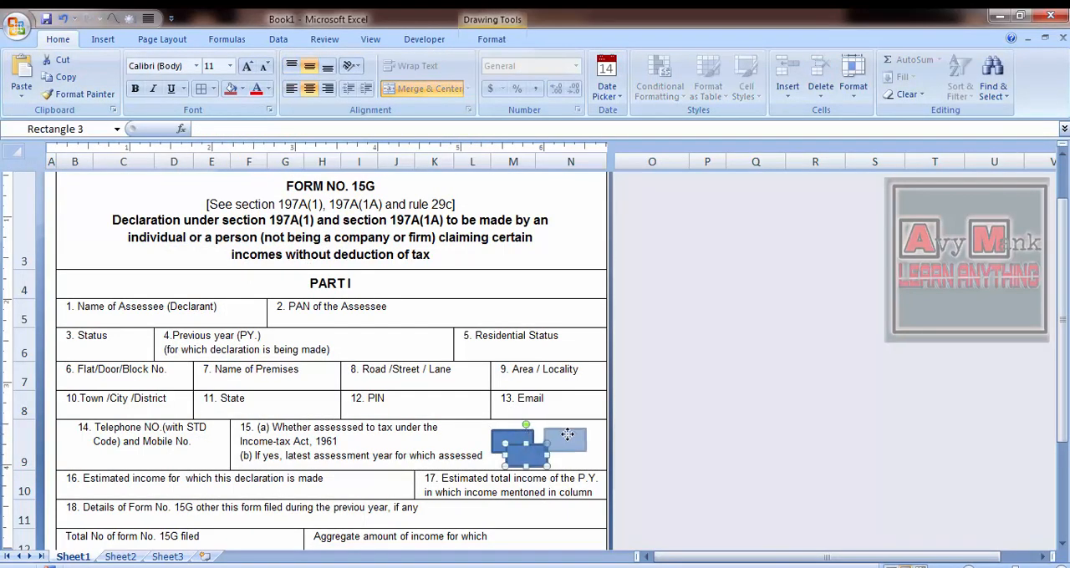
- Restyle both rectangles as empty boxes with a black outline
click(493, 40)
click(221, 78)
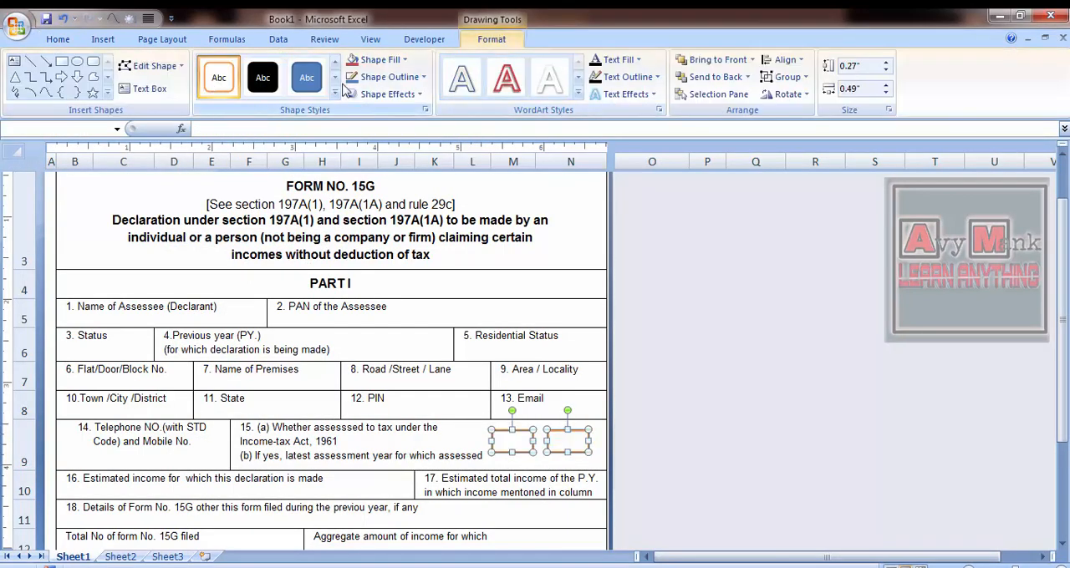
click(423, 77)
click(363, 103)
click(405, 59)
click(378, 222)
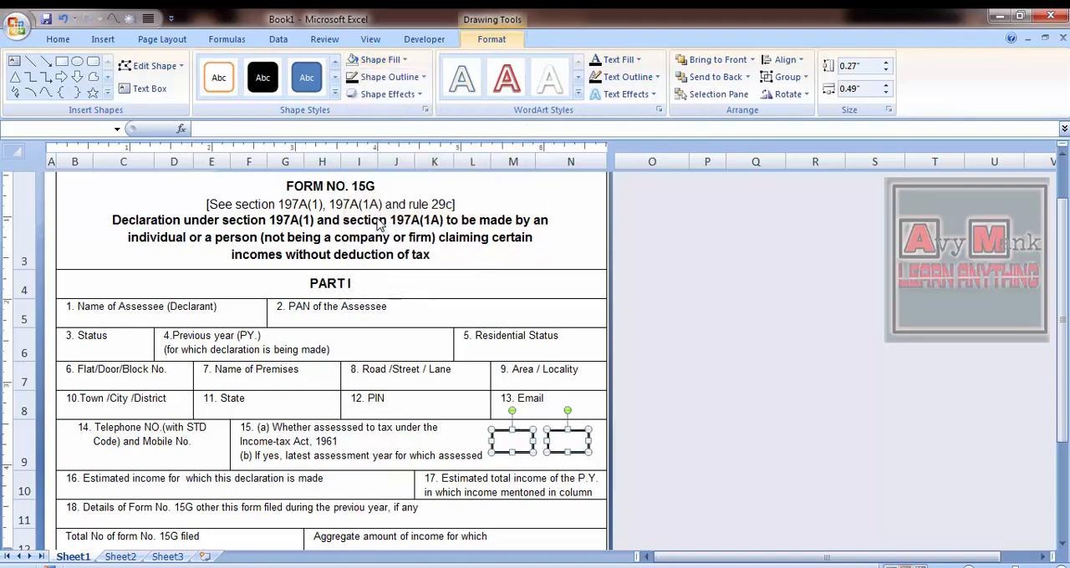
- Thin the outline of both boxes and shrink them to 0.18 inch high and 0.17 inch wide
click(423, 77)
click(519, 285)
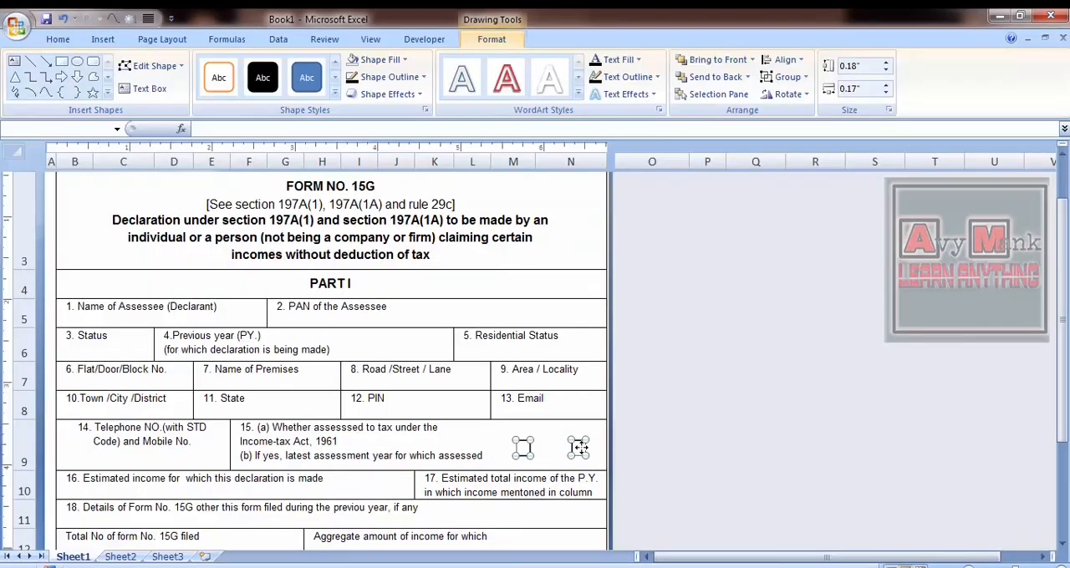
click(485, 446)
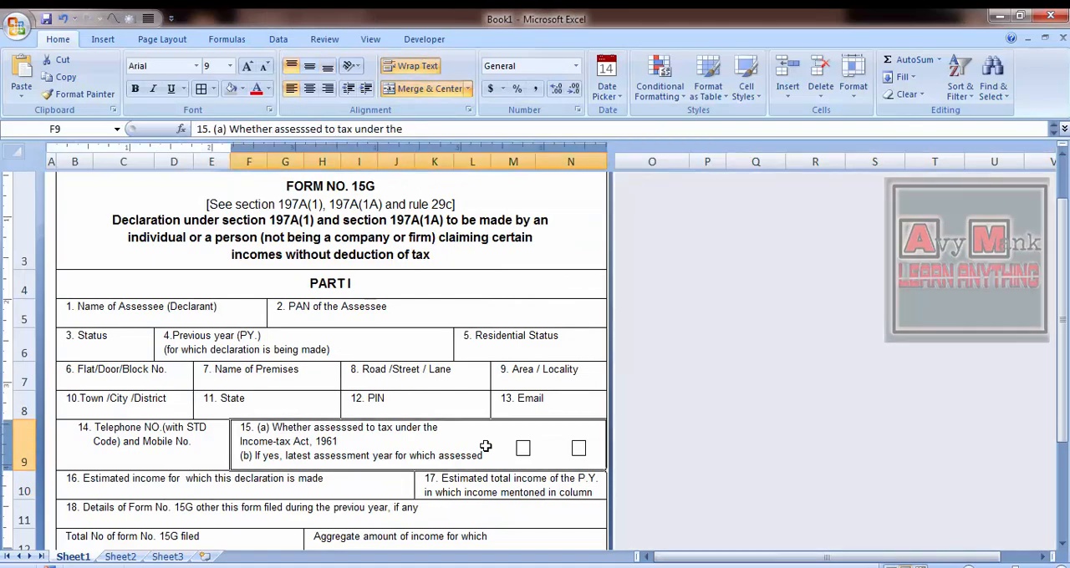
- Unmerge the question 15 cell and merge it again across F9:L9, leaving M9 and N9 separate
click(445, 89)
key(Right)
key(Right)
key(Right)
key(Right)
key(Right)
key(Left)
key(Left)
key(Left)
key(Left)
key(Left)
key(shift+Right)
key(shift+Right)
key(shift+Right)
key(shift+Right)
key(shift+Right)
key(shift+Right)
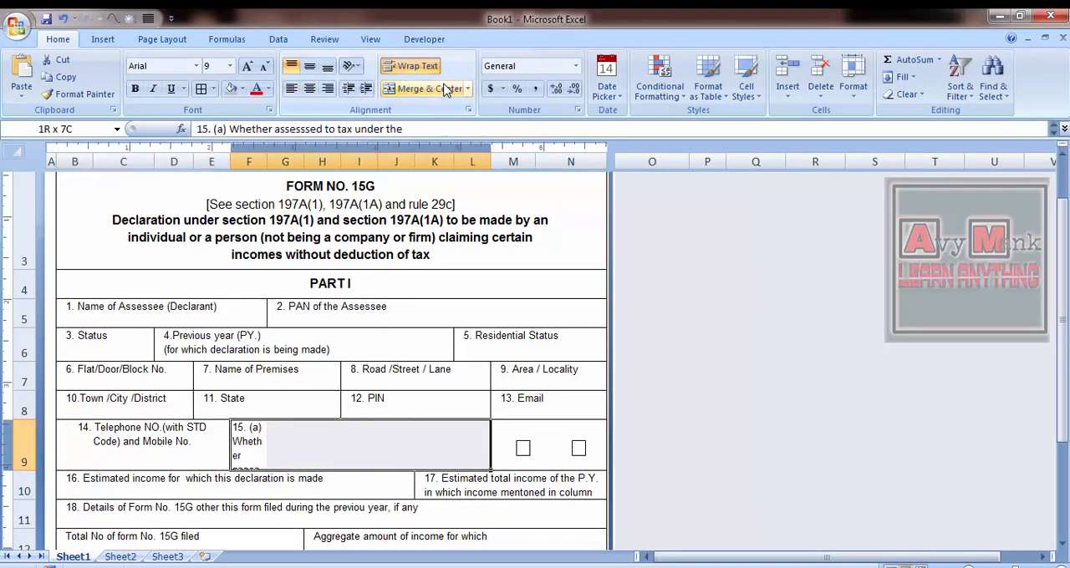
click(445, 88)
- Enter Yes in M9 and No in N9 and centre both labels horizontally
key(Right)
text(Yes)
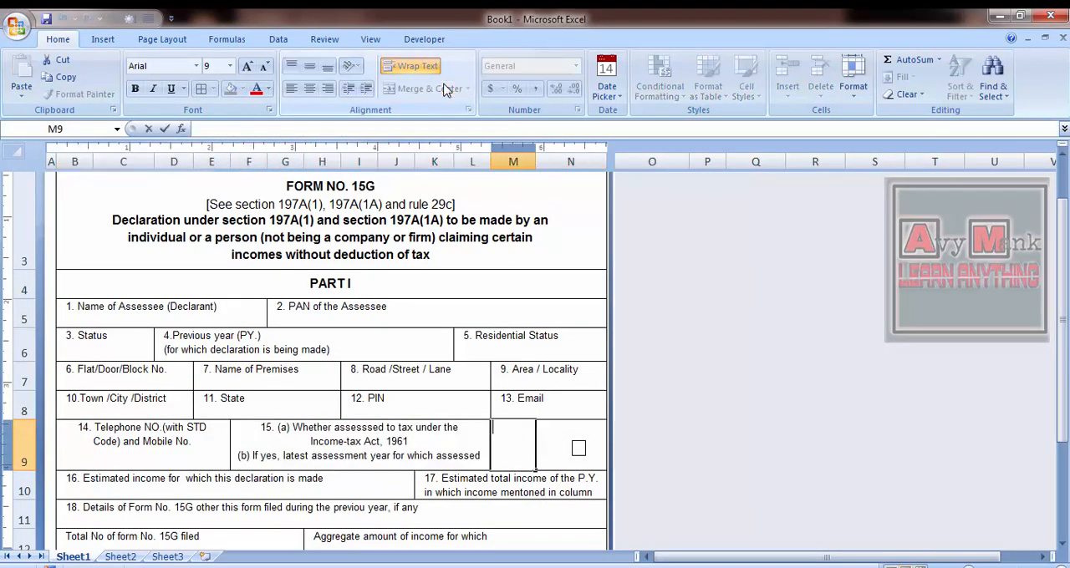
key(Right)
text(No)
key(Left)
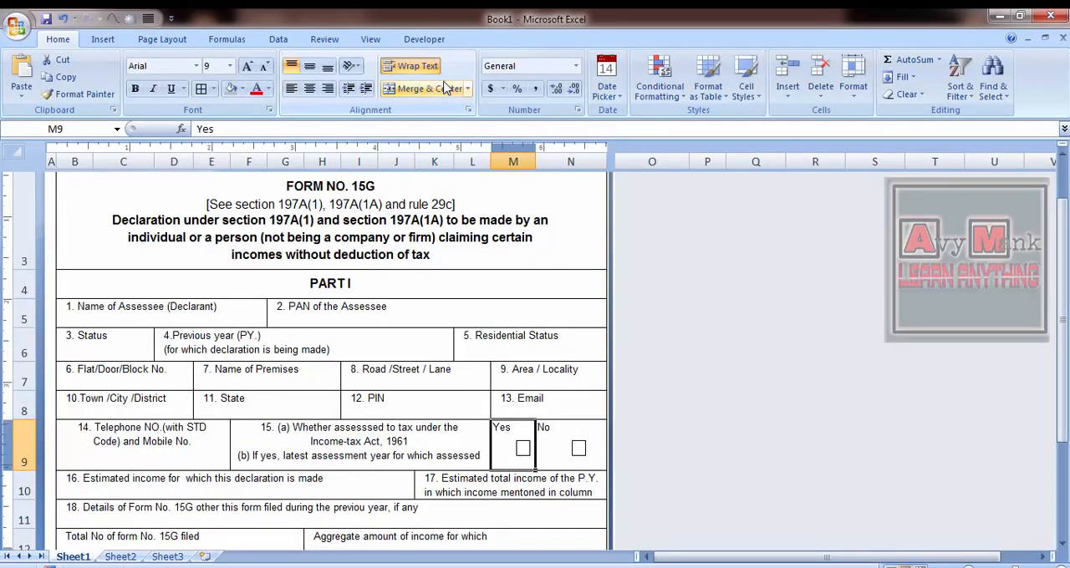
click(309, 66)
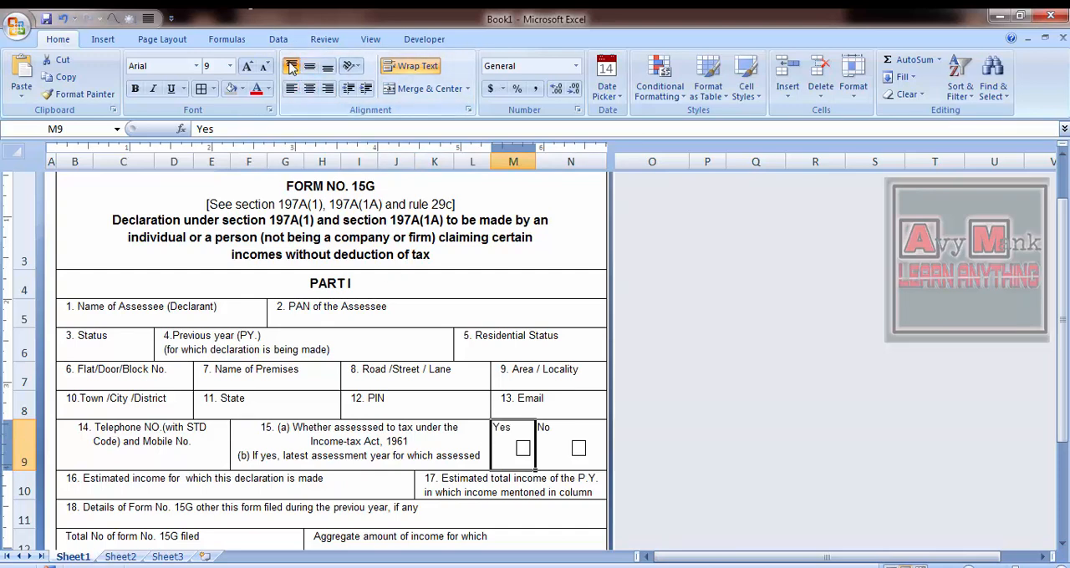
click(309, 88)
click(556, 441)
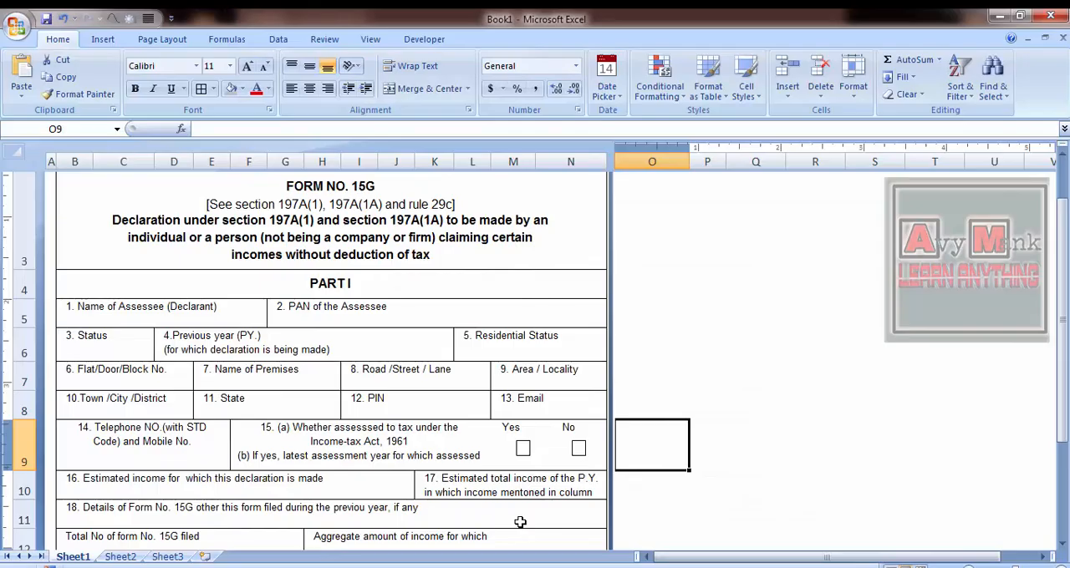
- Move the first box under the Yes label and widen it to about 0.28 inch
click(523, 449)
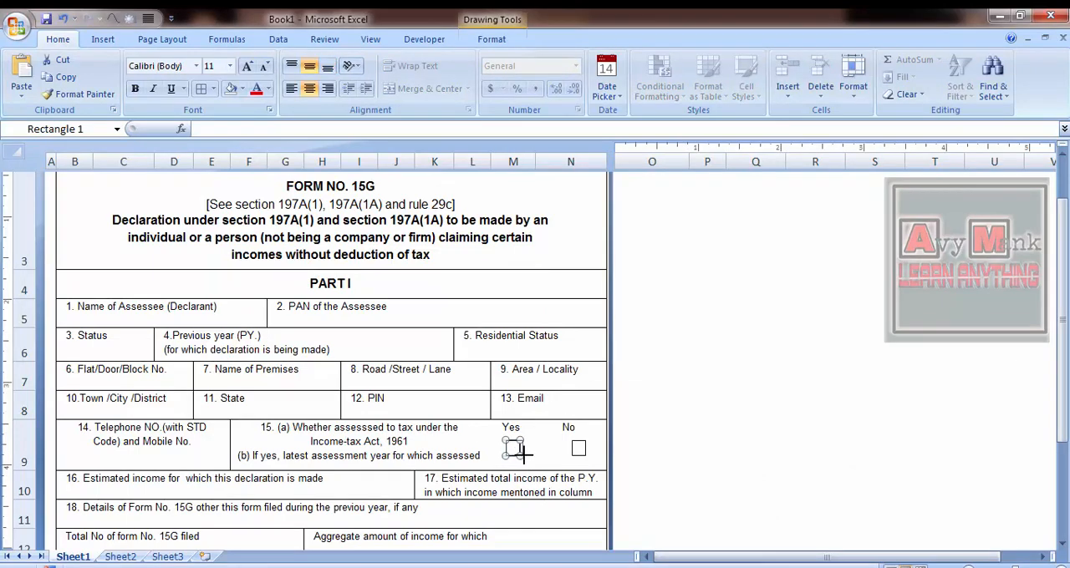
click(574, 449)
double_click(580, 450)
key(Escape)
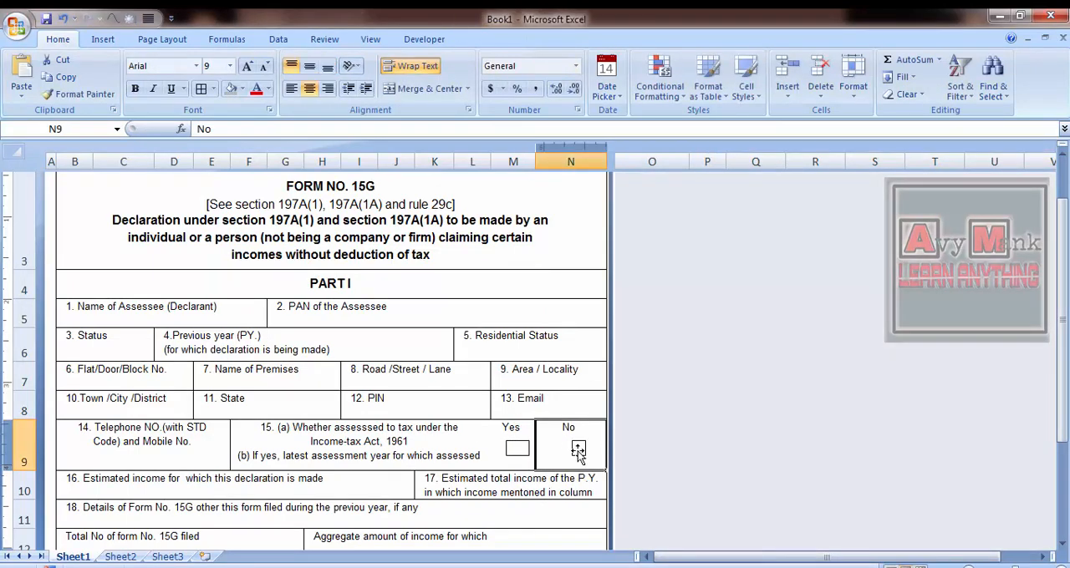
- Replace the box in N9 with a copy of the widened Yes box, placed under the No label
click(575, 449)
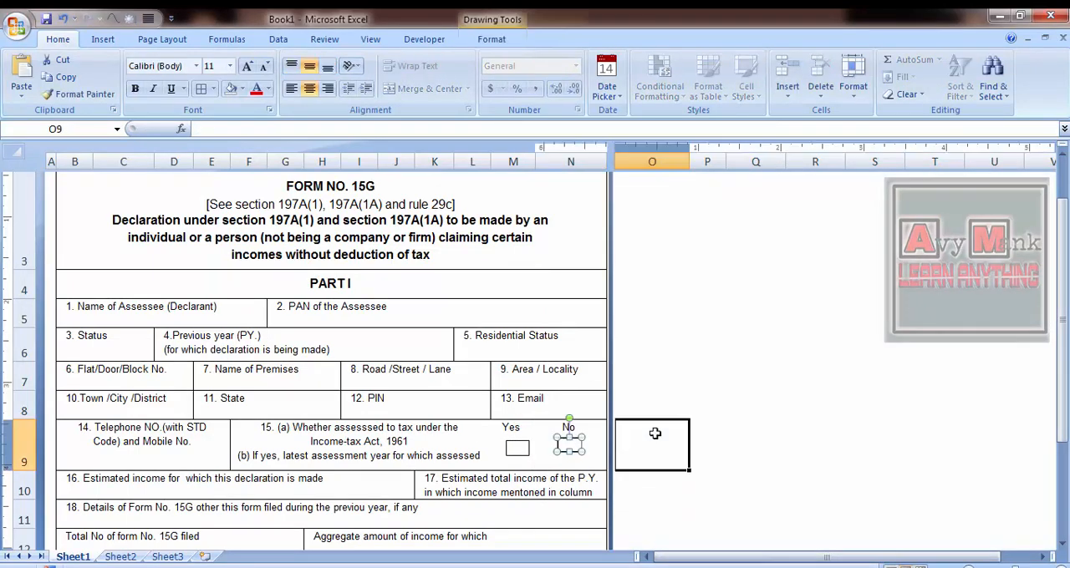
double_click(567, 447)
click(517, 450)
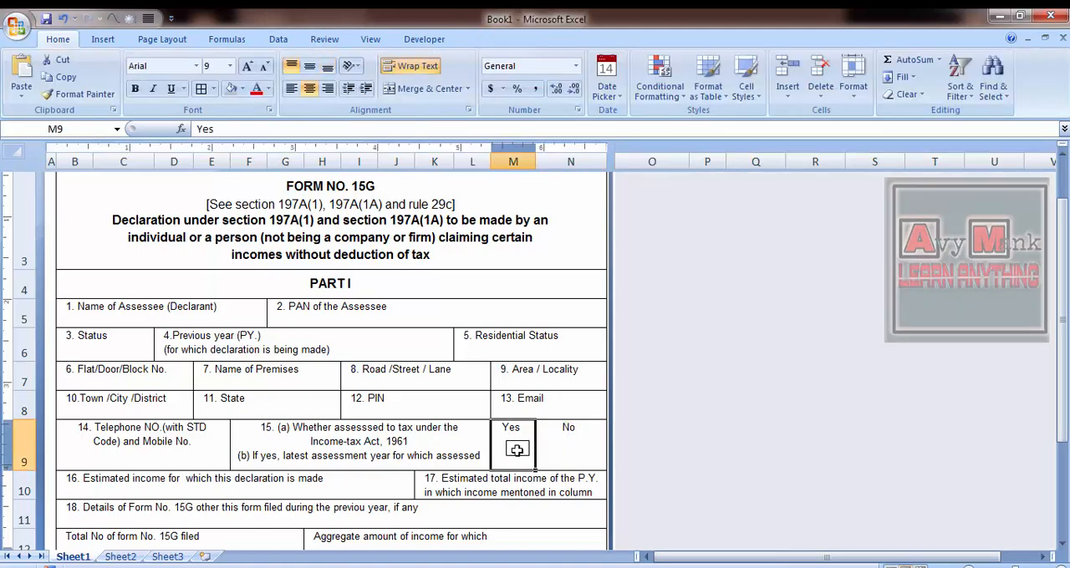
click(520, 444)
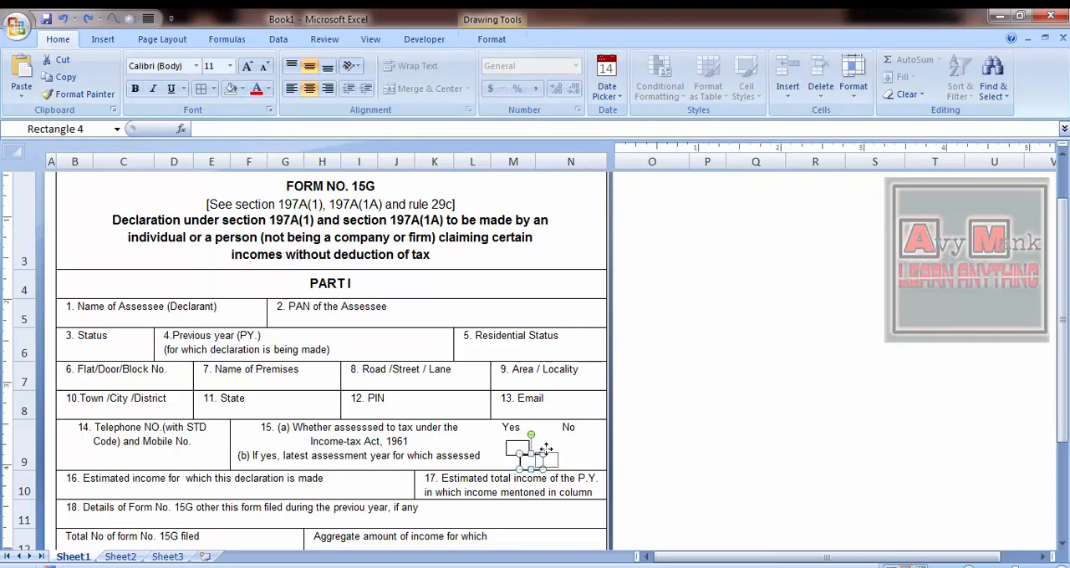
shift+click(524, 452)
- Line up the Yes and No boxes at the same height
click(854, 79)
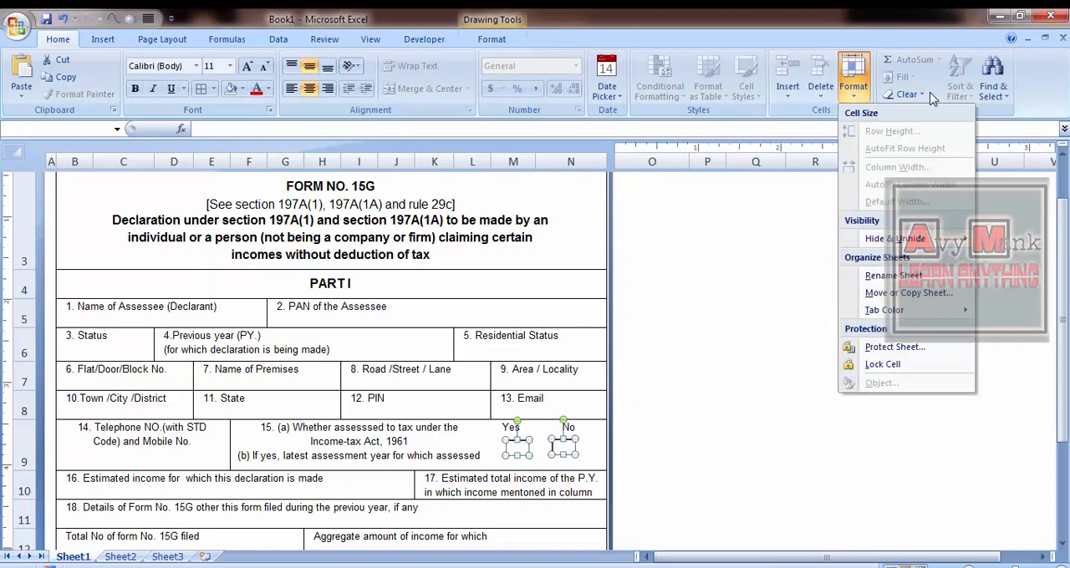
click(507, 41)
click(799, 61)
click(804, 132)
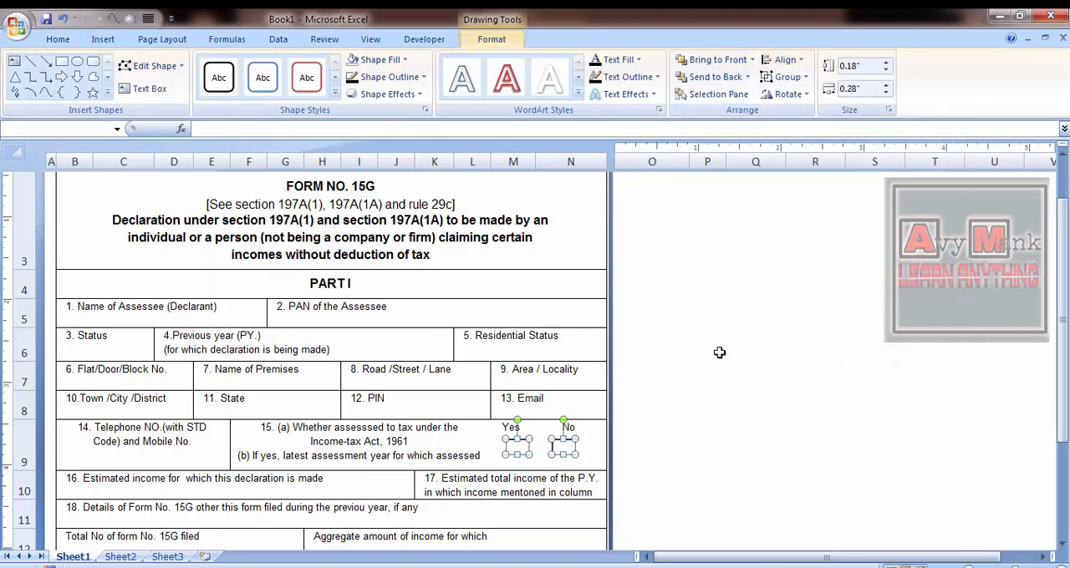
- Shift the No box slightly to the right so it sits centred beneath its label
click(487, 428)
key(Right)
key(Right)
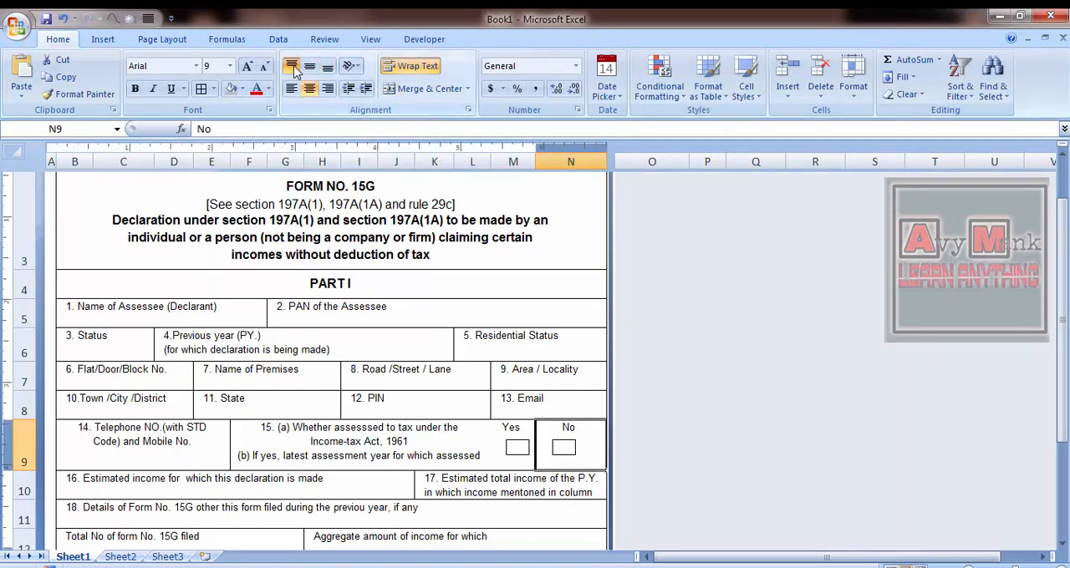
click(572, 441)
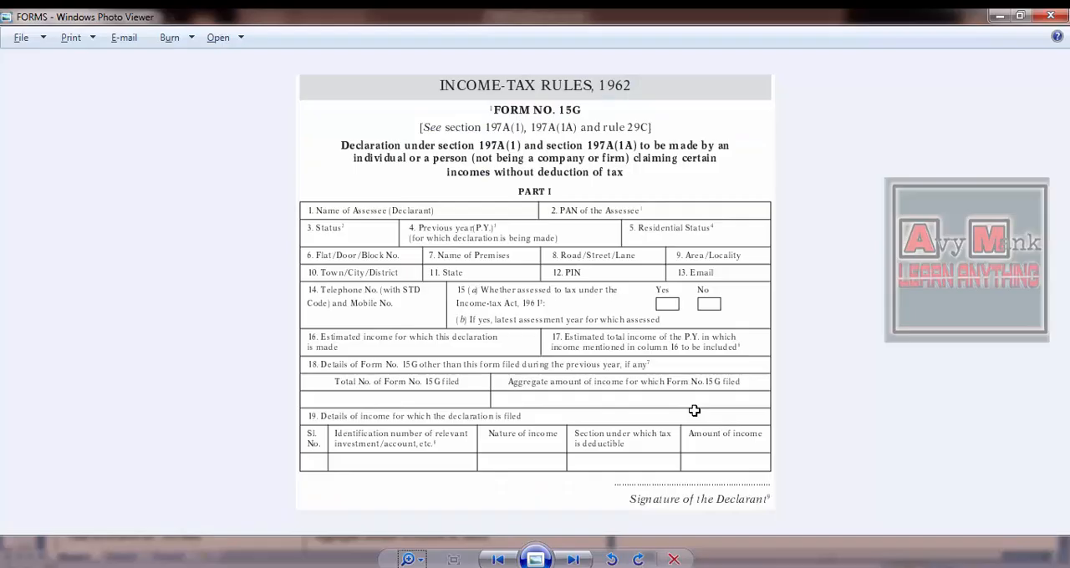
- Save the workbook as Book1 in the Documents library
click(694, 411)
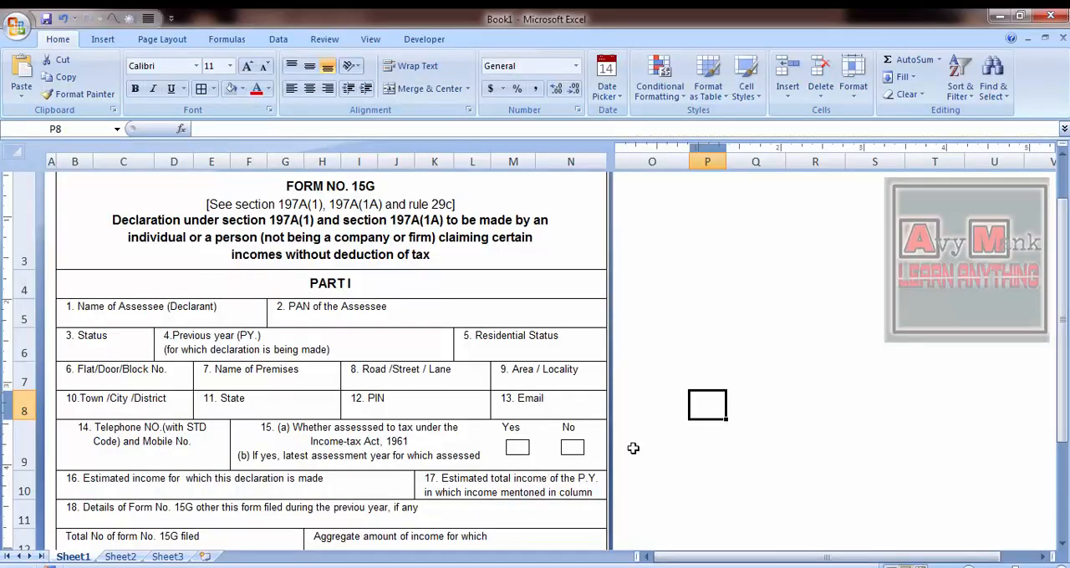
key(ctrl+s)
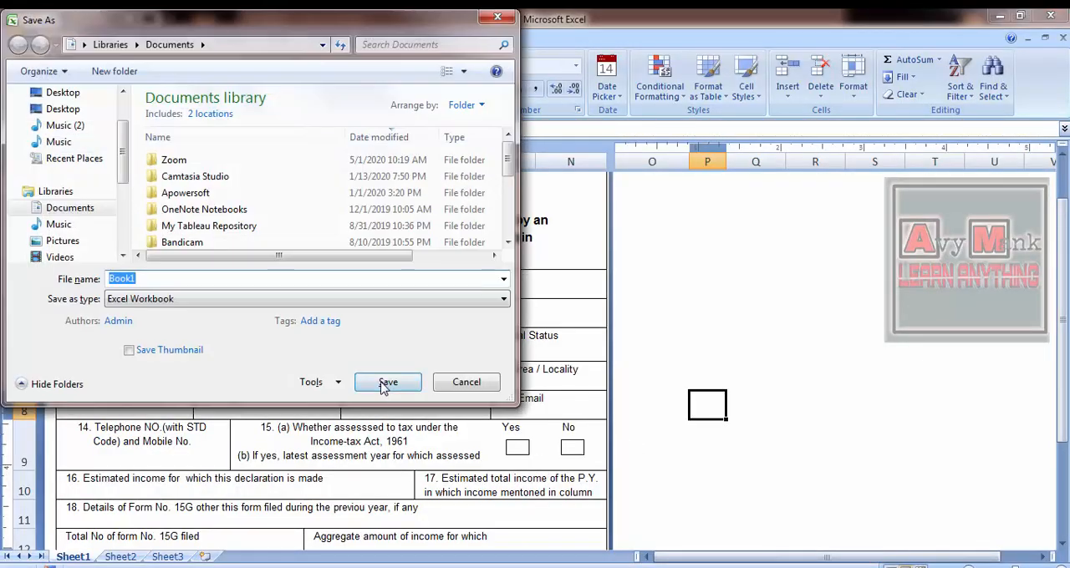
click(381, 377)
- Unmerge the question 16 cell in row 10 and merge it again across B10:G10 only
click(153, 486)
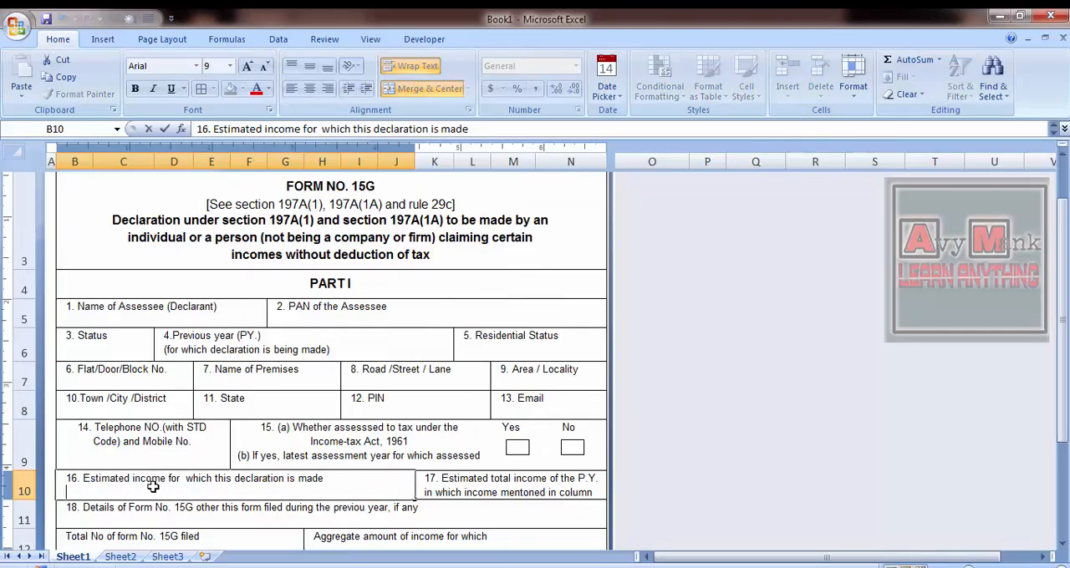
key(Down)
click(159, 486)
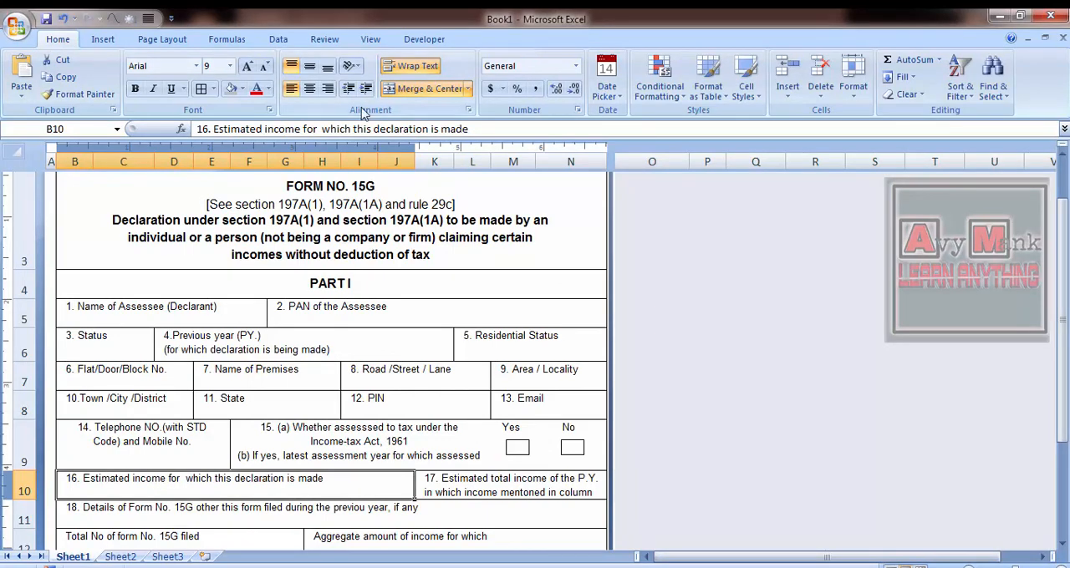
click(420, 90)
key(shift+Left)
key(shift+Left)
key(shift+Left)
key(shift+Left)
key(shift+Left)
key(shift+Left)
key(shift+Left)
key(shift+Right)
key(shift+Right)
key(shift+Right)
key(shift+Right)
click(420, 90)
- Merge H10:N10 into one wider cell for question 17
key(Right)
key(shift+Right)
key(shift+Right)
key(shift+Right)
key(shift+Right)
key(shift+Left)
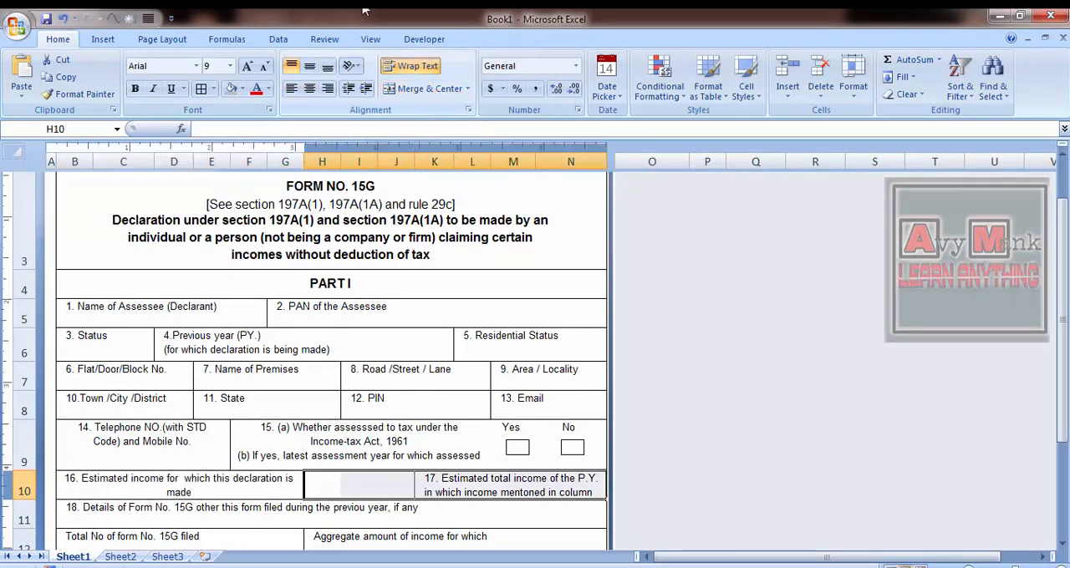
click(433, 90)
- Left-align the question 16 and 17 texts in row 10 with a small indent
key(Left)
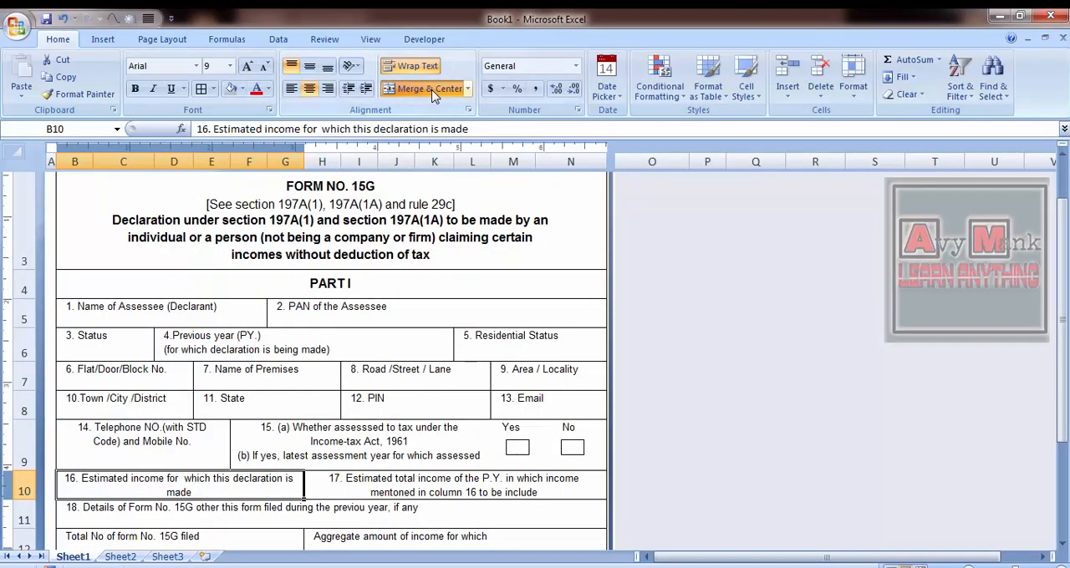
key(alt+Tab)
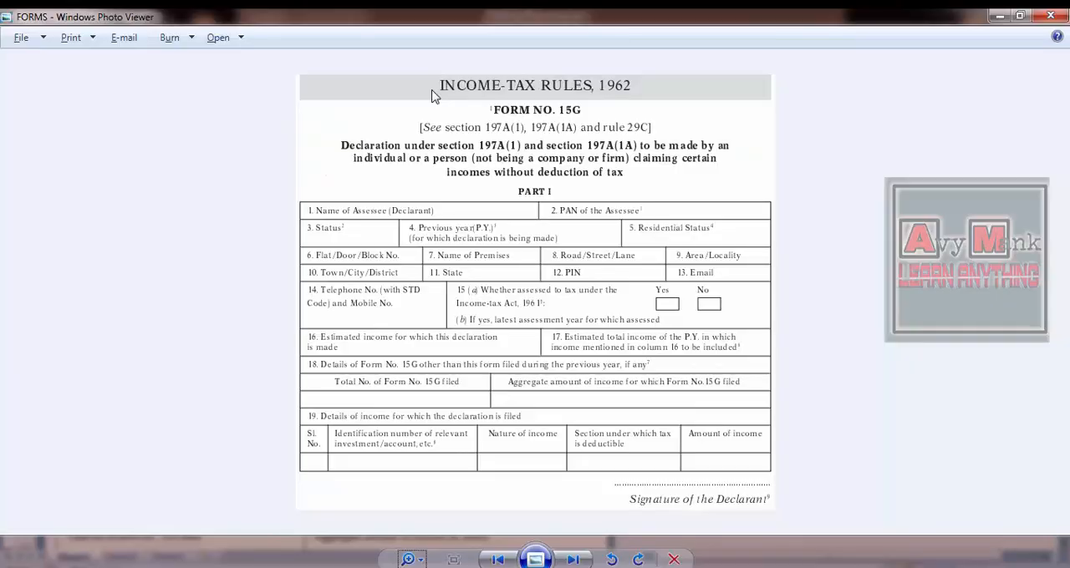
key(alt+Tab)
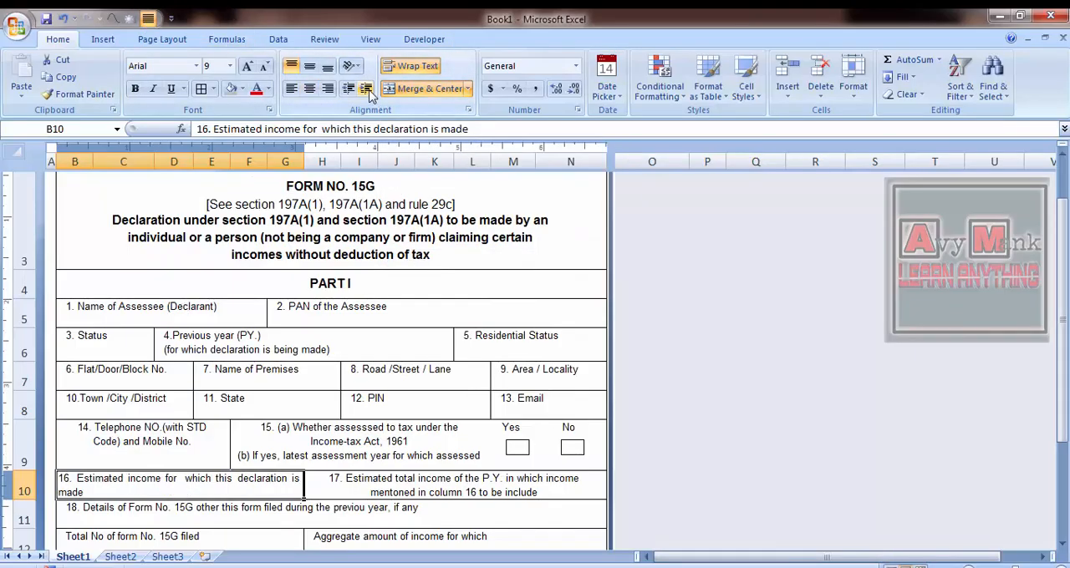
click(370, 93)
click(401, 491)
click(147, 19)
- Compare with the FORMS reference image and increase the height of row 10 to give its two-line texts more room
key(alt+Tab)
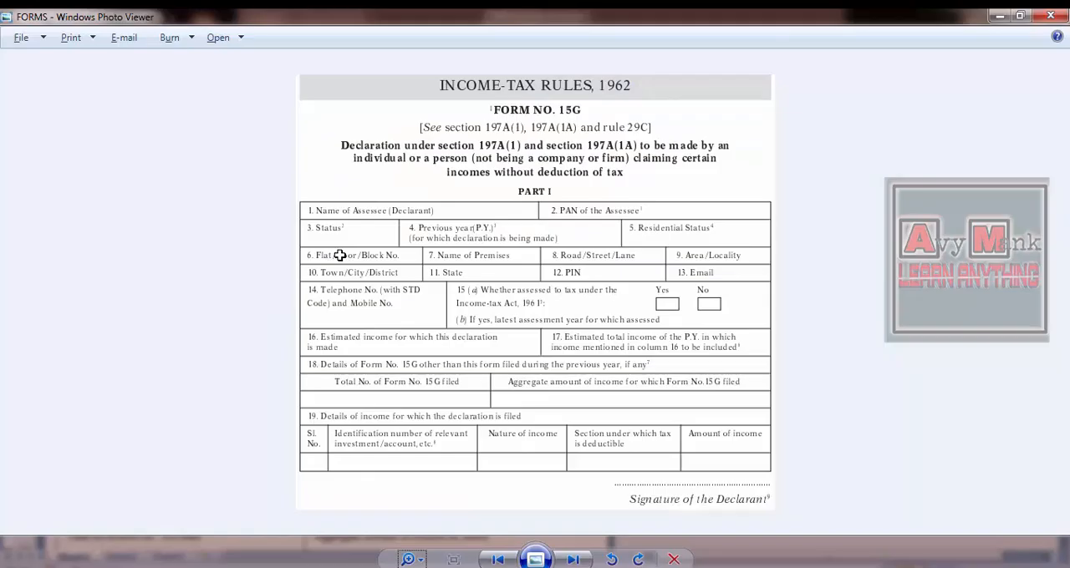
key(alt+Tab)
key(alt+Tab)
key(alt+Tab)
click(159, 535)
click(128, 422)
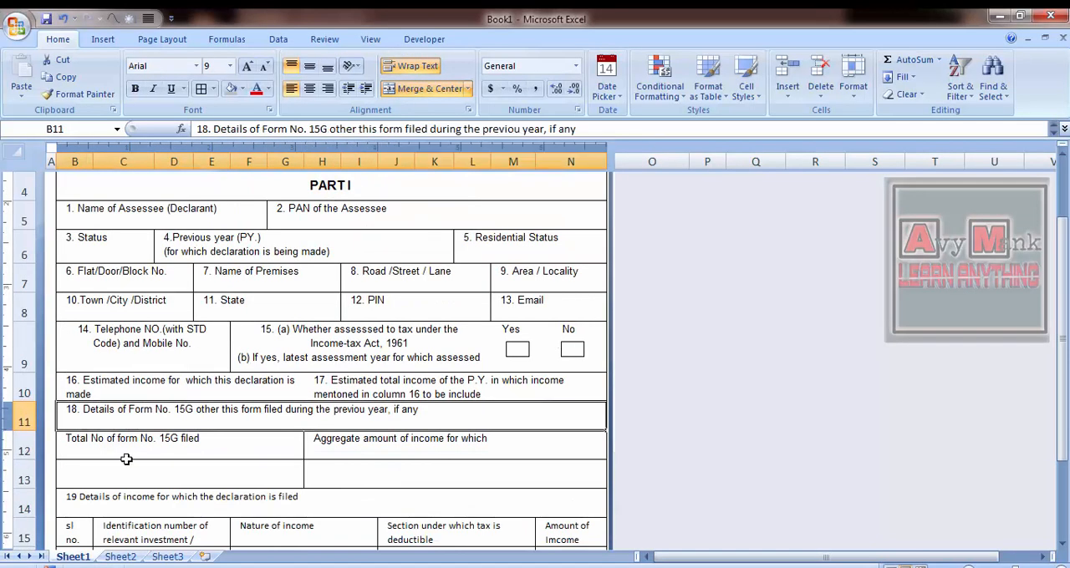
drag(28, 401, 28, 418)
drag(27, 417, 28, 413)
key(Escape)
- Undo the accidental overwriting of the question 18 text in B11
key(Up)
key(Up)
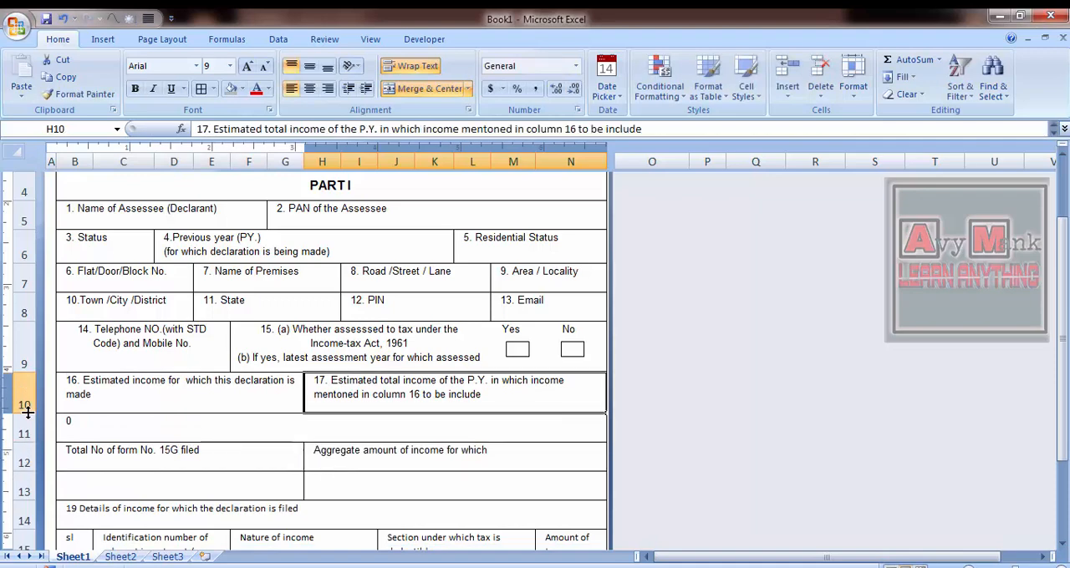
key(Left)
key(shift+Right)
key(Down)
key(shift+Up)
key(ctrl+z)
key(ctrl+z)
key(ctrl+z)
key(ctrl+z)
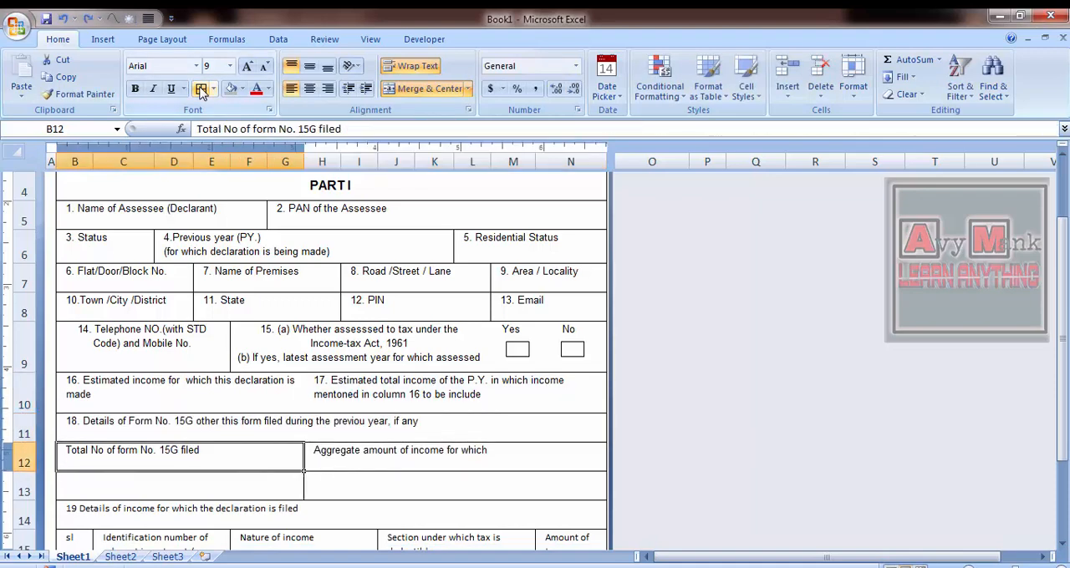
- Centre the "Total No of form No. 15G filed" and "Aggregate amount of income for which" headings in row 12, checking the reference image
key(alt+Tab)
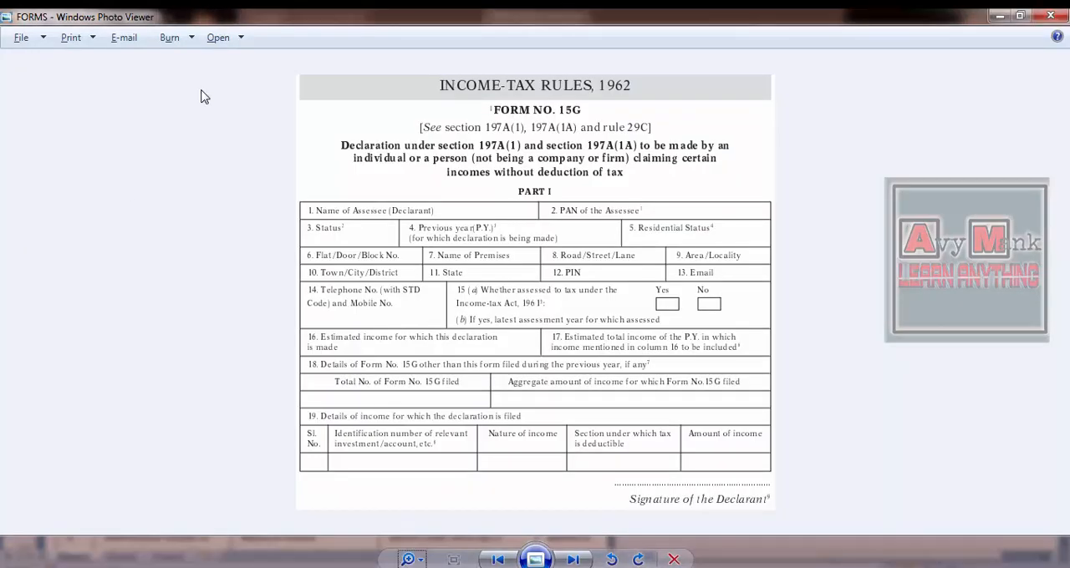
key(alt+Tab)
key(Down)
key(alt+Tab)
key(alt+Tab)
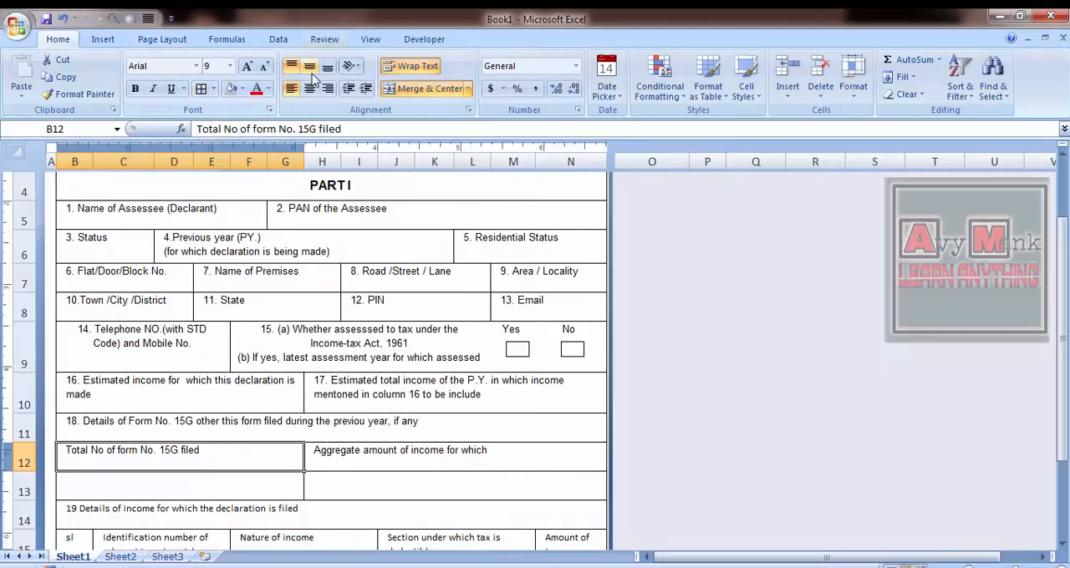
click(311, 88)
key(Right)
key(alt+Tab)
- Reduce the height of row 12 to fit its single-line headings
key(alt+Tab)
click(311, 89)
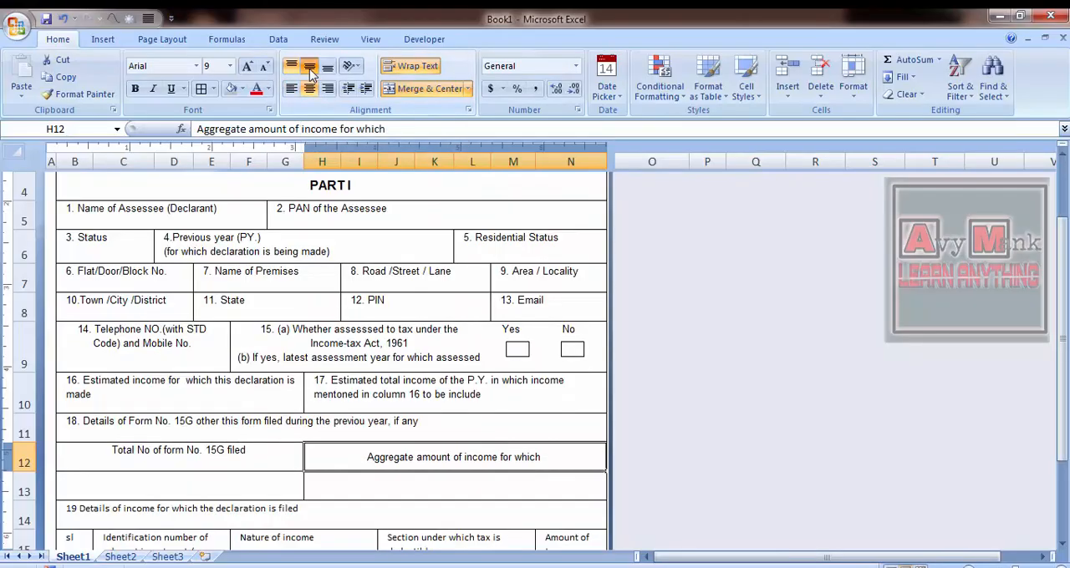
key(Left)
drag(21, 470, 27, 463)
key(Down)
key(alt+Tab)
key(alt+Tab)
key(Up)
key(Down)
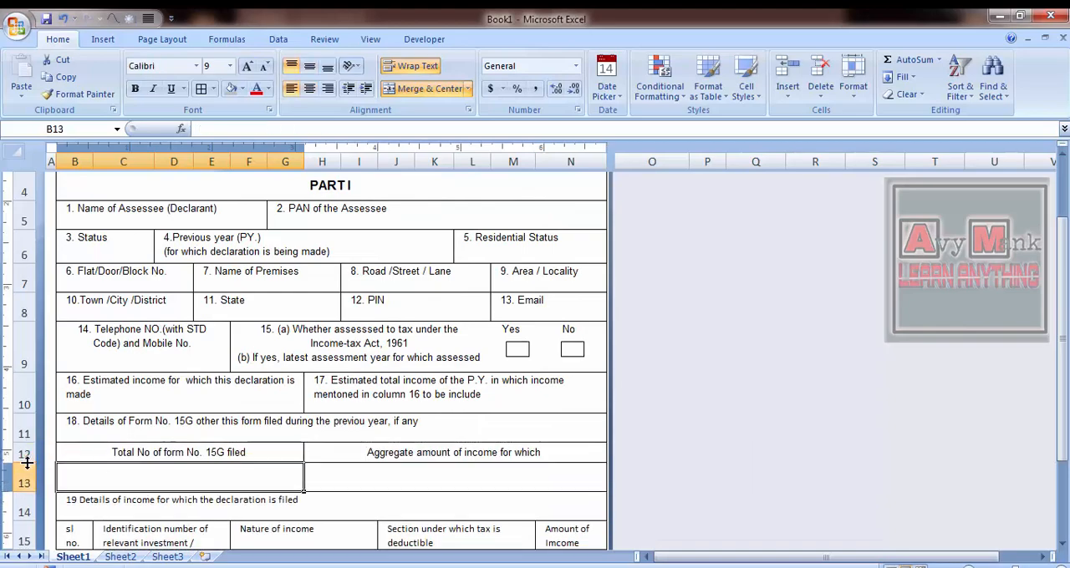
- Check the reference image and centre the question 19 text vertically in row 14
scroll(27, 463, down, 1)
key(alt+Tab)
key(alt+Tab)
key(Down)
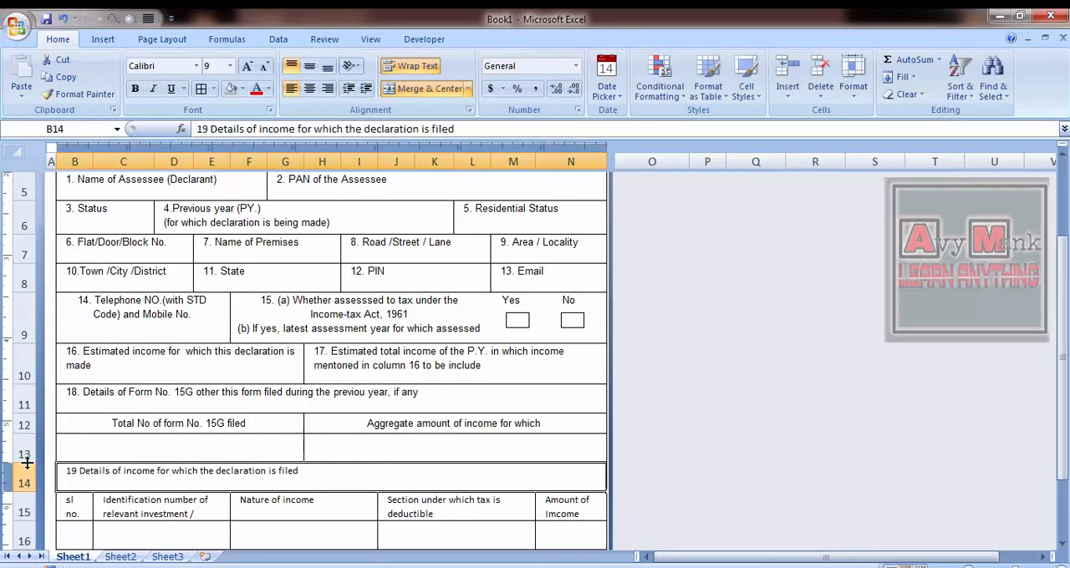
key(alt+Tab)
key(alt+Tab)
key(Left)
key(Right)
click(309, 88)
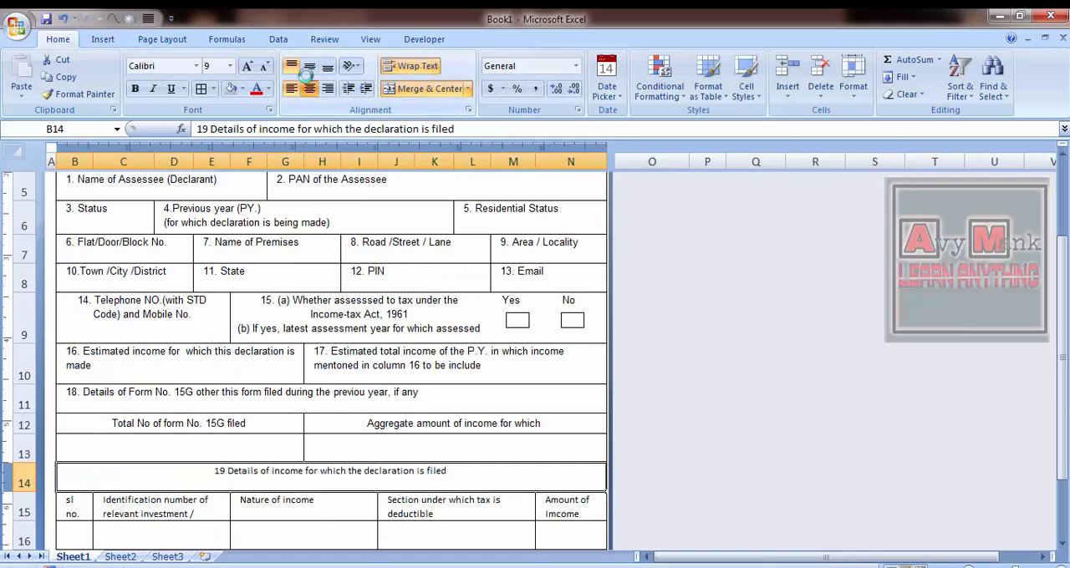
click(309, 65)
- Trim the text in B15 to "sl no." by removing the identification number wording
scroll(250, 359, down, 1)
click(76, 415)
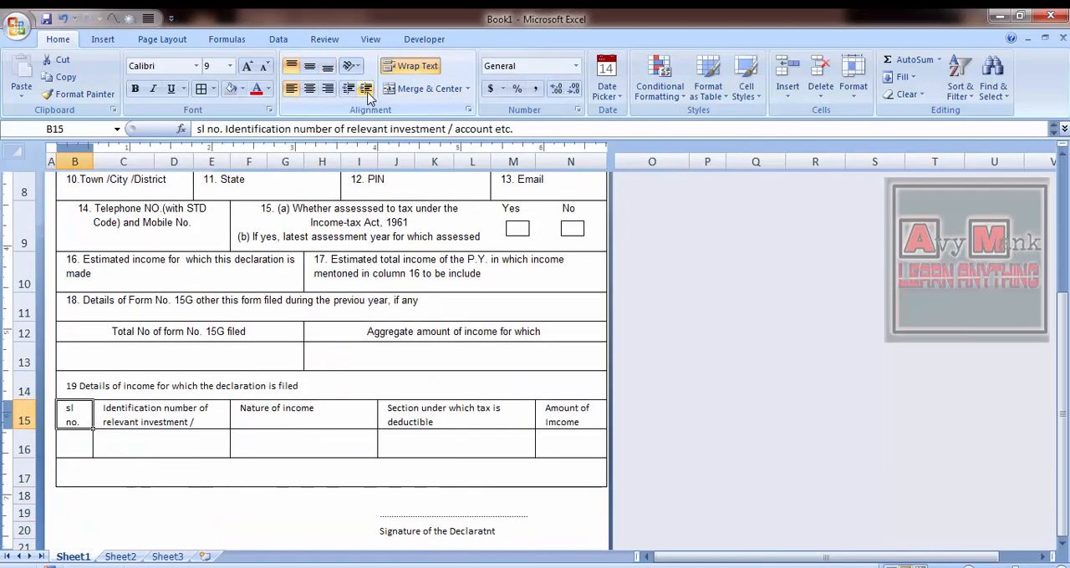
double_click(75, 416)
click(117, 357)
click(75, 415)
click(1053, 133)
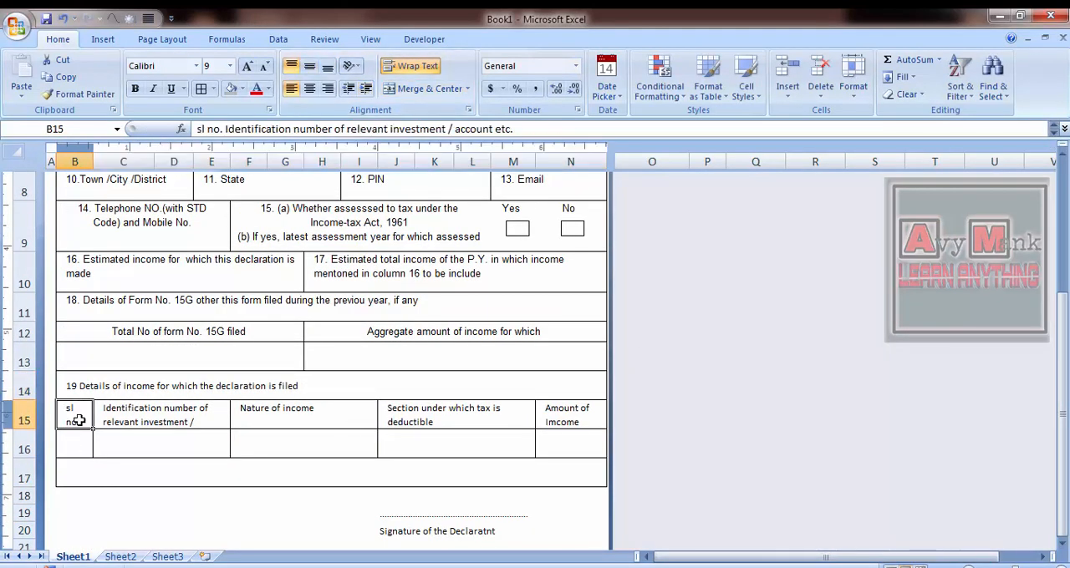
key(F2)
key(ctrl+Home)
key(Down)
key(ctrl+shift+End)
key(Delete)
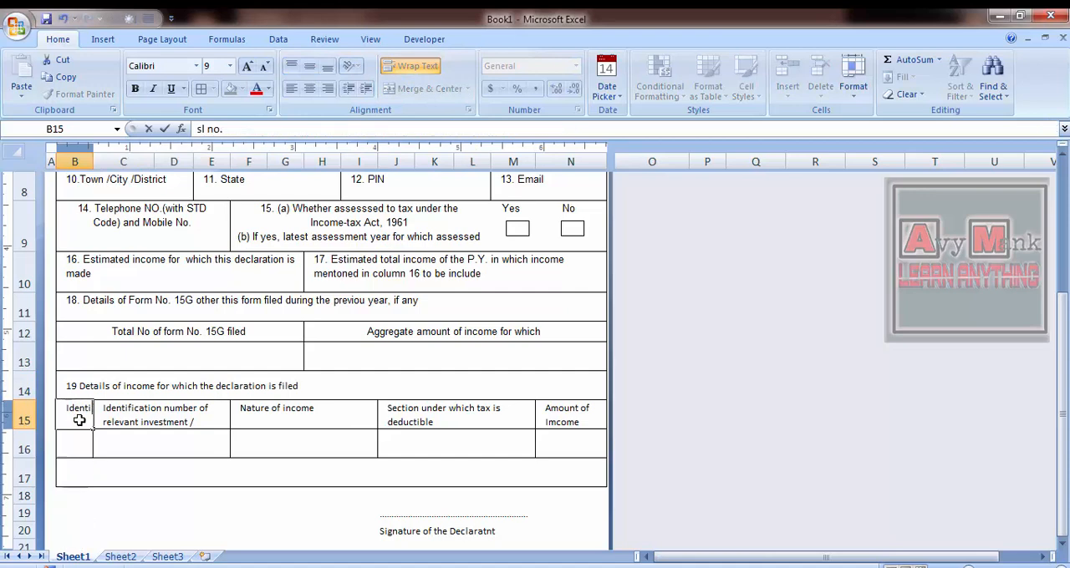
key(Return)
- Rewrite the serial number heading in B15 as "Sl. No.", checking it against the reference image
key(Up)
key(F2)
key(Home)
key(shift+Right)
key(shift+Right)
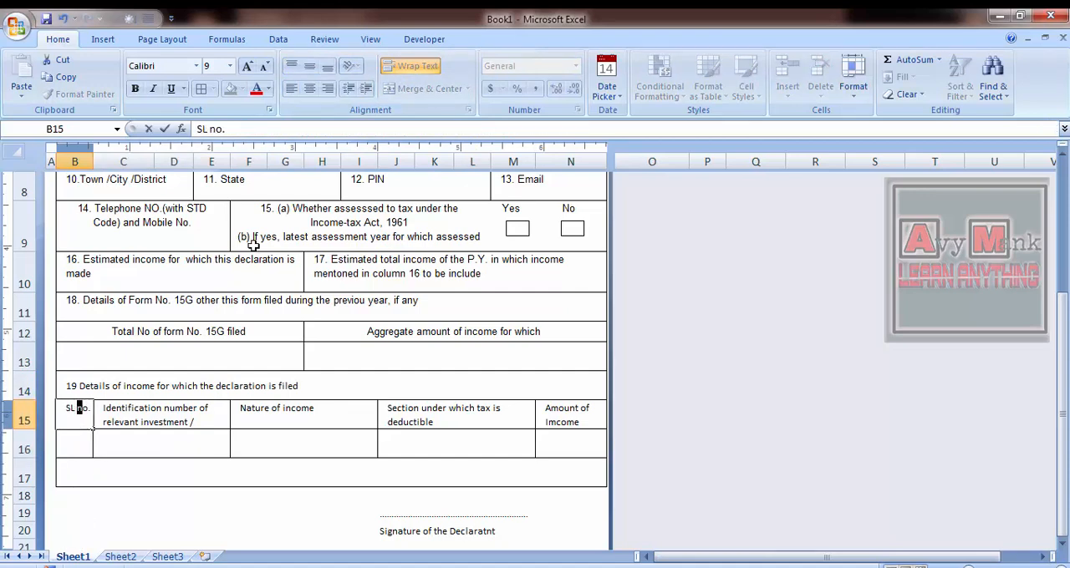
key(alt+Tab)
key(alt+Tab)
text(l)
key(Tab)
key(alt+Tab)
- Check the reference image and unmerge the "Identification number" and "Nature of income" heading cells in row 15
key(alt+Tab)
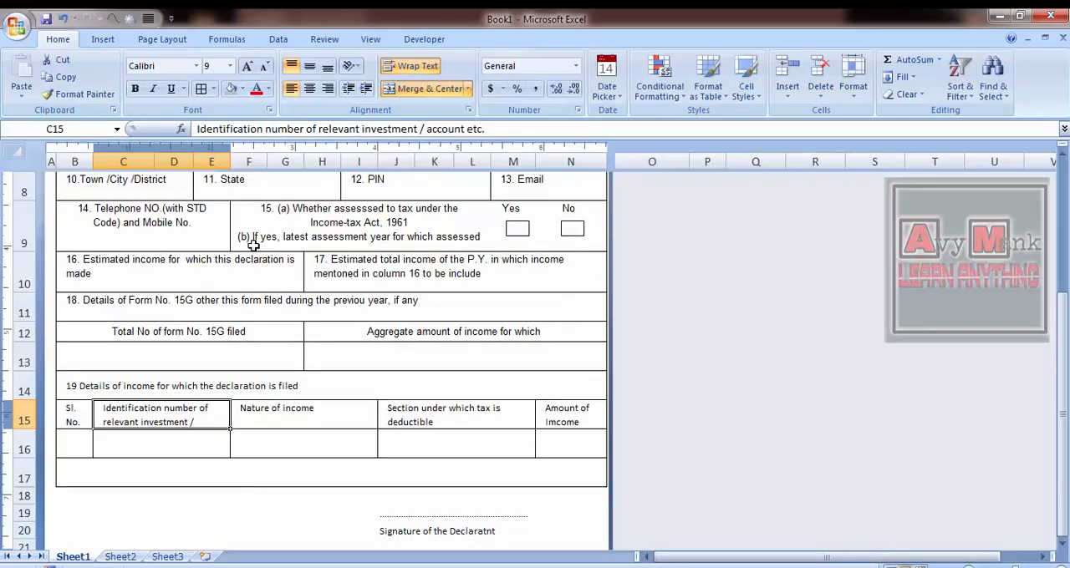
key(alt+Tab)
key(alt+Tab)
click(256, 412)
key(Left)
click(416, 94)
key(Right)
key(Right)
key(Right)
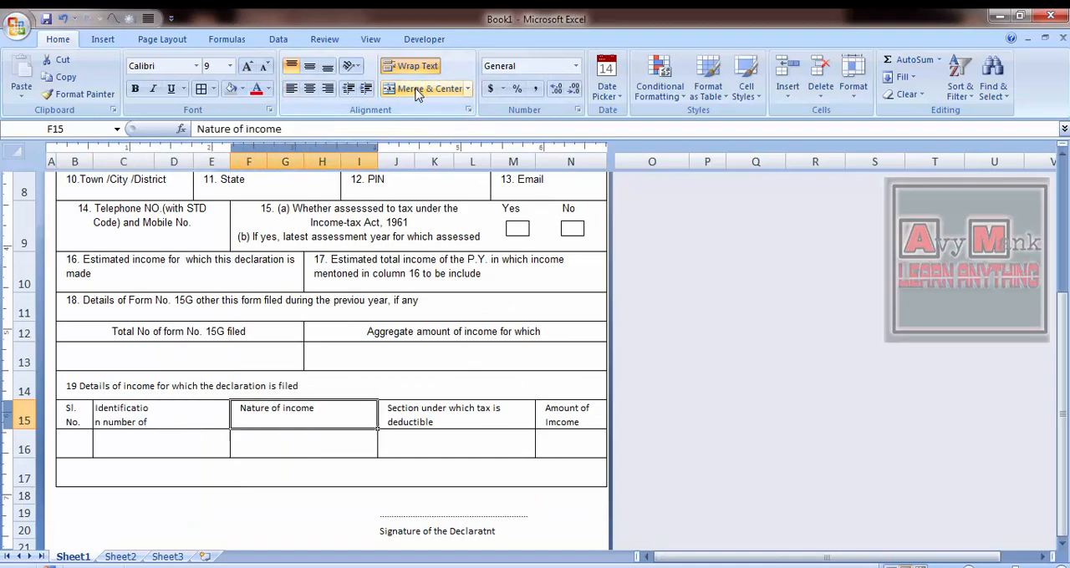
click(419, 94)
- Unmerge the blank cells in row 16 beneath the identification number and nature of income headings
key(Left)
key(Left)
key(Left)
key(shift+Down)
key(shift+Right)
key(shift+Left)
key(Down)
key(shift+Right)
click(419, 94)
key(Up)
key(shift+Down)
key(shift+Right)
key(shift+Right)
key(shift+Right)
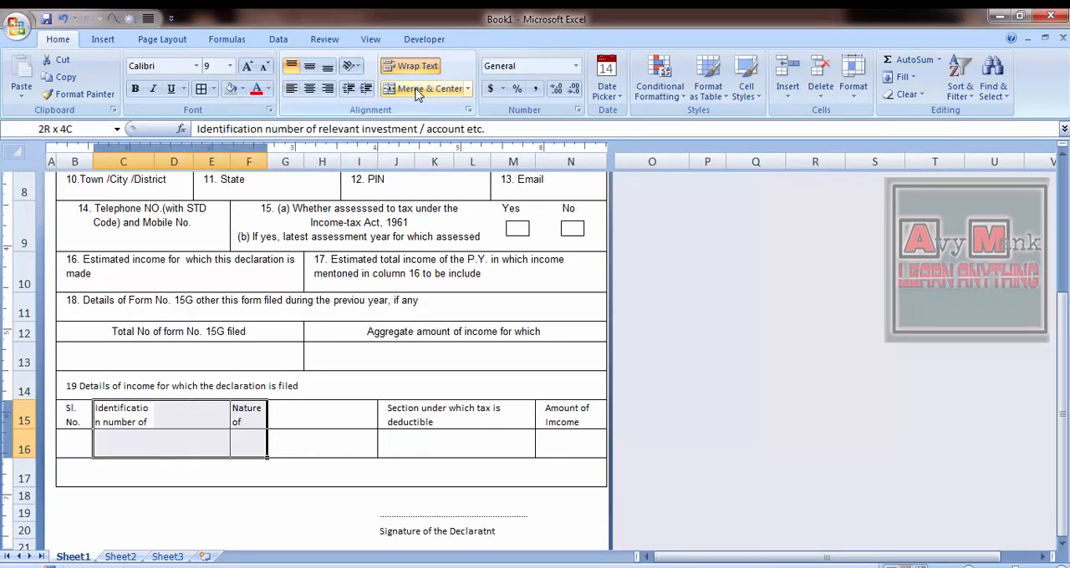
click(467, 88)
click(418, 125)
click(504, 353)
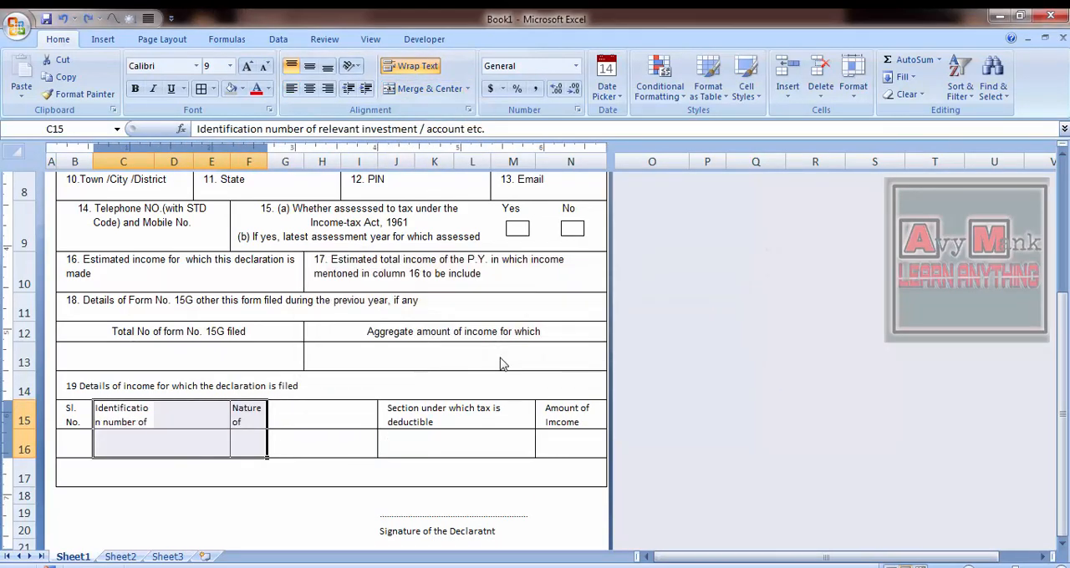
- Move the "Nature of income" heading to G15 and merge C15:F16 across for the identification number column
key(Left)
key(Left)
key(shift+Down)
key(shift+Right)
click(467, 88)
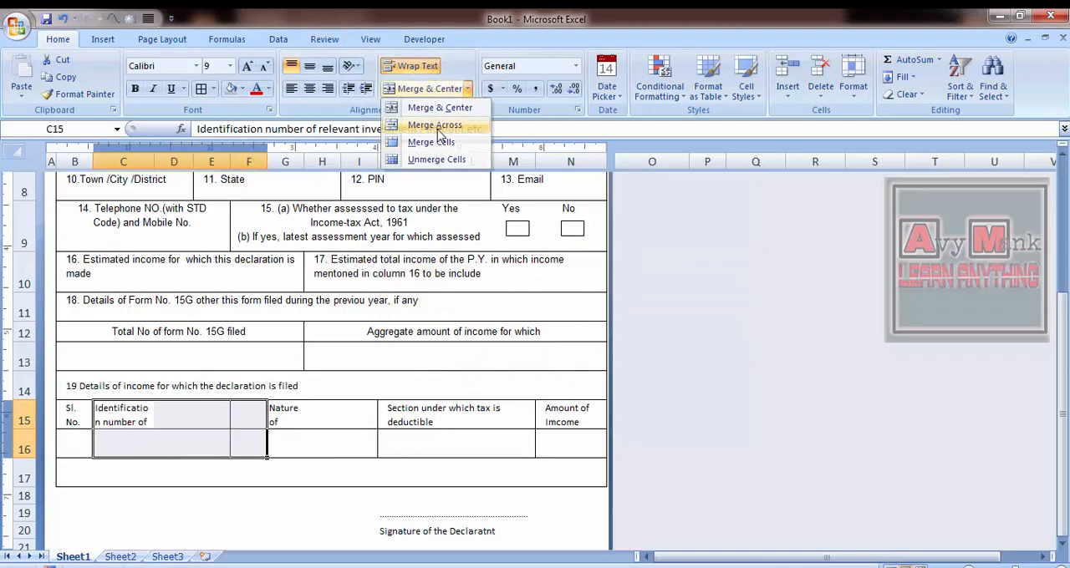
click(418, 125)
- Merge G15:I16 across so the "Nature of income" heading and its blank cell span three columns
key(shift+Down)
key(shift+Right)
click(467, 89)
click(418, 124)
key(Left)
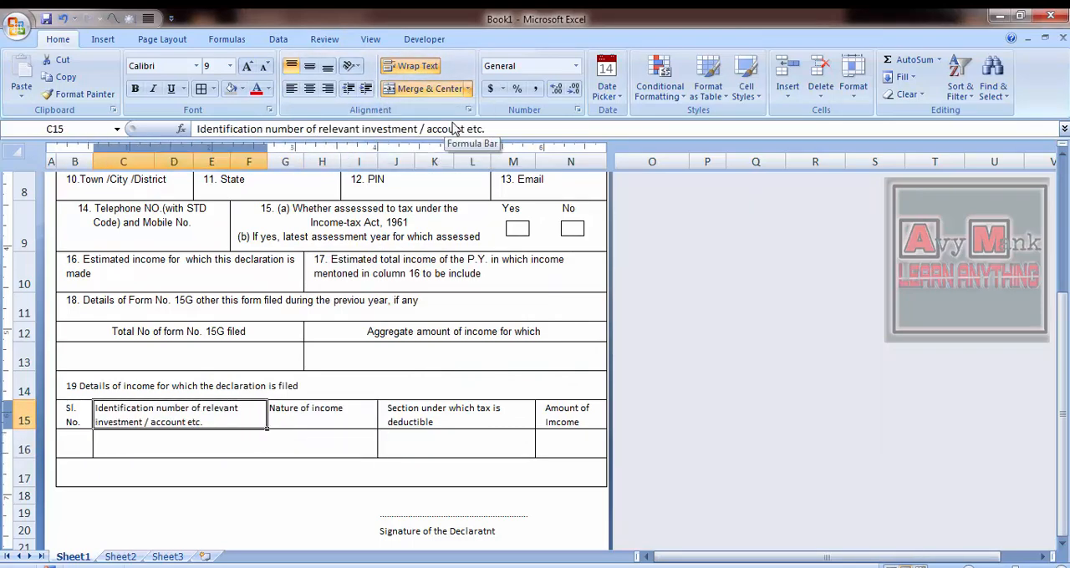
- Check the reference image, indent and vertically centre the headings in C15:I15, and make row 15 slightly taller
key(alt+Tab)
key(alt+Tab)
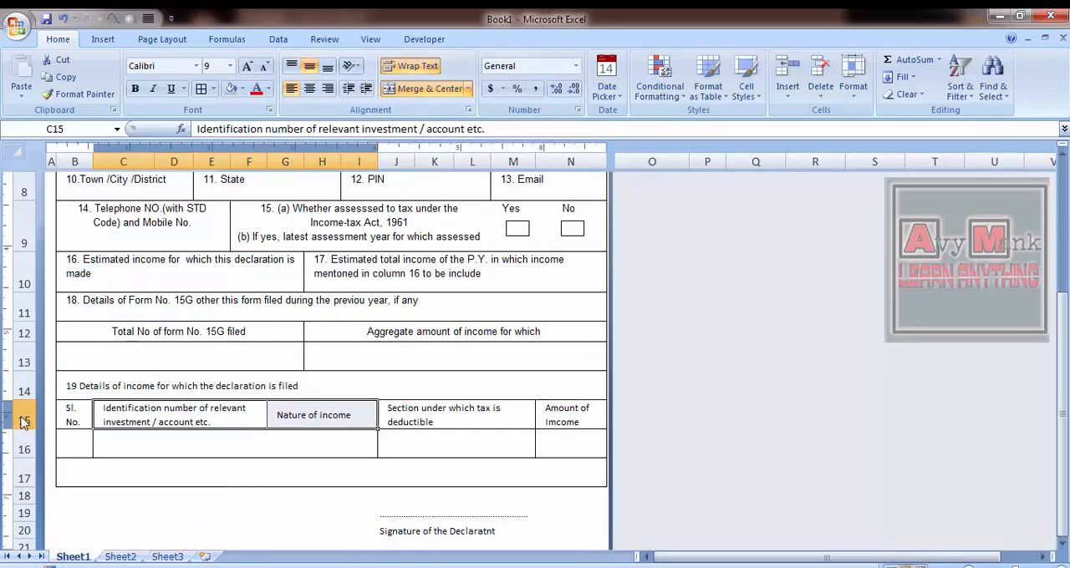
drag(24, 429, 23, 435)
key(Right)
- Narrow the "Section under which tax is deductible" column by re-merging and centring J15:L15 and J16:L16, checking the reference image
key(alt+Tab)
key(alt+Tab)
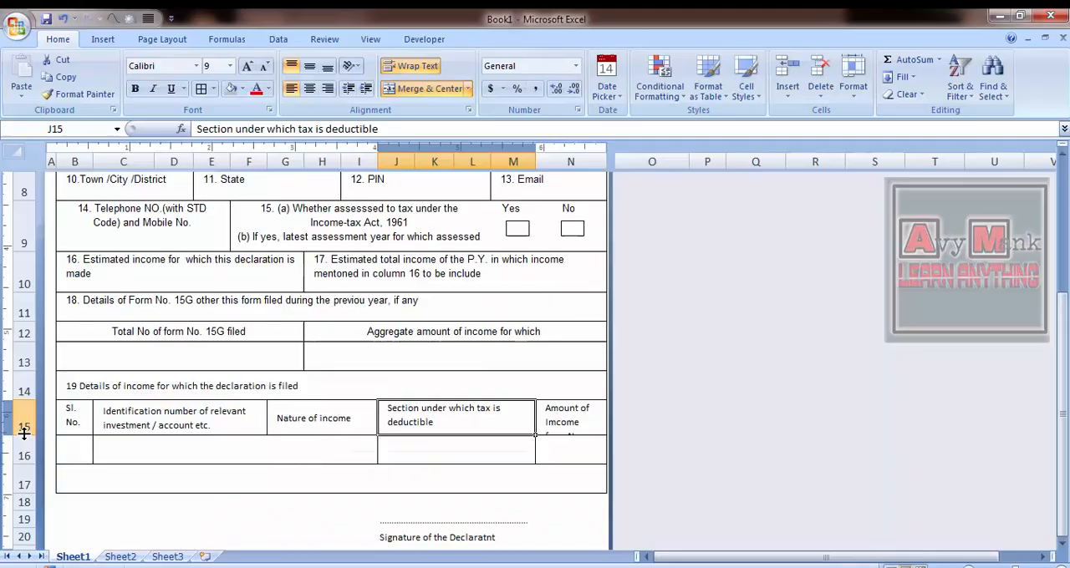
key(Right)
key(alt+Tab)
key(alt+Tab)
key(Left)
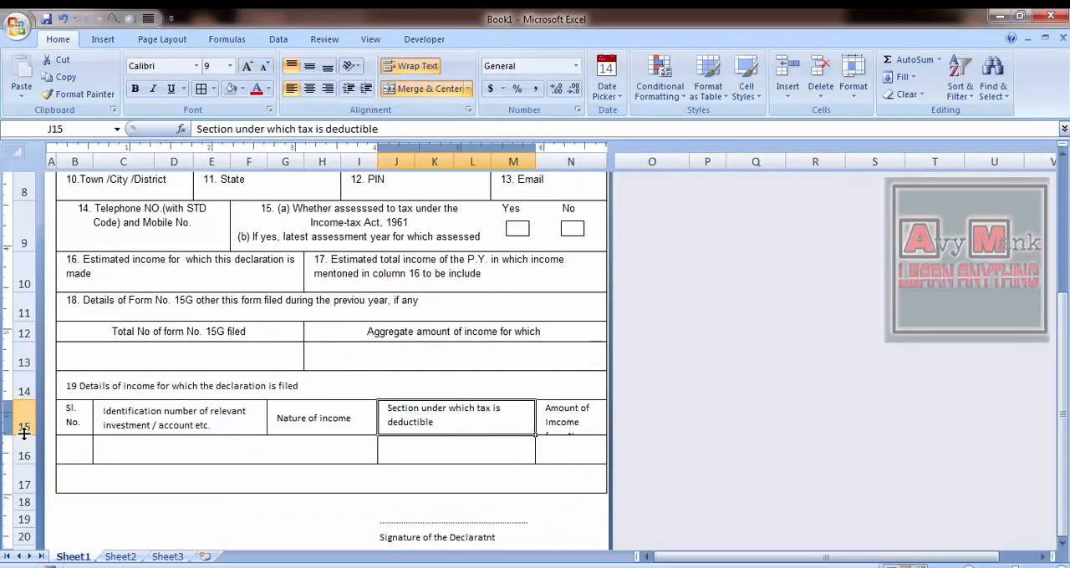
click(430, 89)
key(shift+Right)
key(shift+Right)
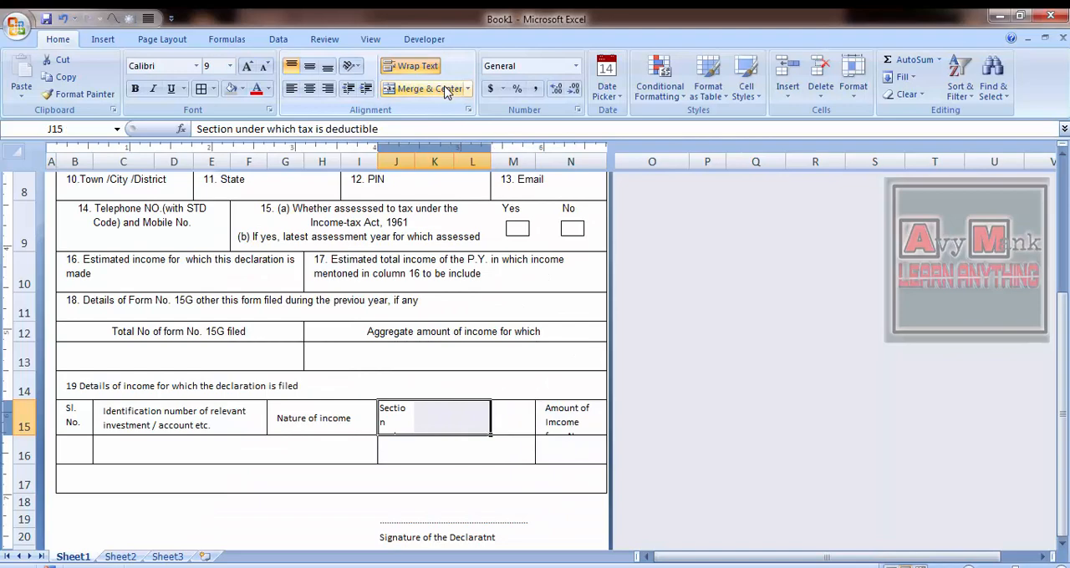
click(438, 91)
key(Down)
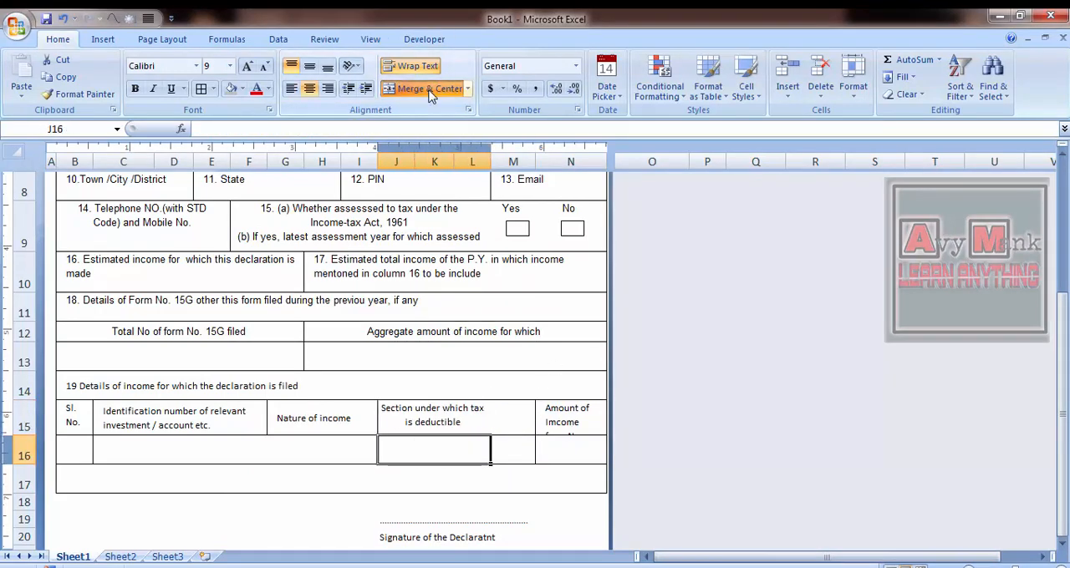
- Merge M15:N16 across so the "Amount of Imcome" heading and its blank cell span columns M and N
key(Up)
key(Right)
key(shift+Right)
key(shift+Down)
click(468, 90)
click(452, 127)
key(Left)
key(Left)
key(Right)
key(shift+Right)
key(shift+Down)
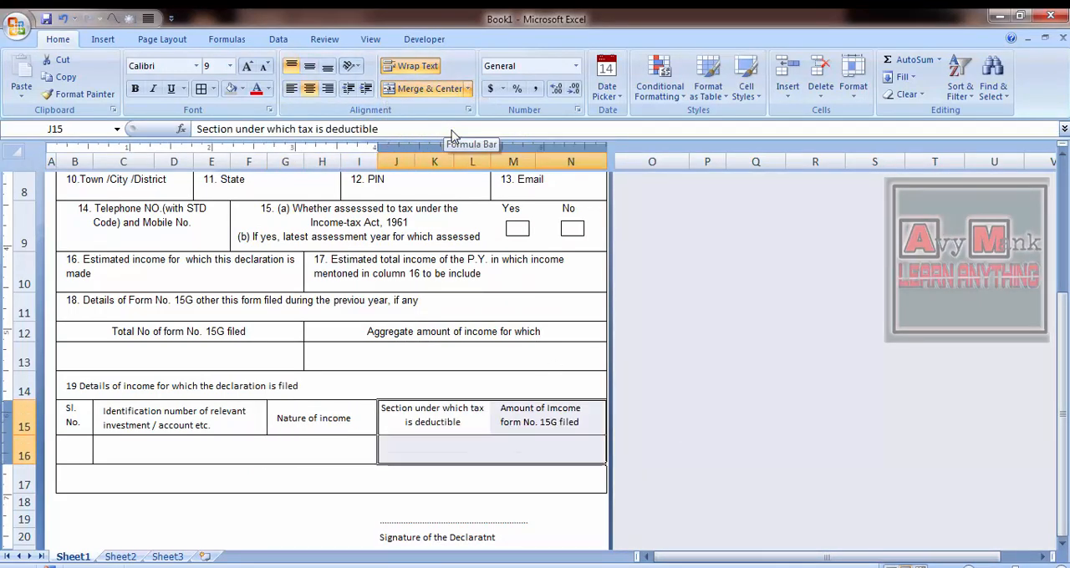
- Apply all borders to the resized columns of the income details table in rows 15 and 16
key(Left)
key(Left)
key(Left)
key(shift+Down)
key(shift+Right)
key(shift+Right)
key(shift+Right)
key(shift+Right)
click(201, 90)
- Centre the row 15 headings from "Sl. No." to "Amount of Imcome" both vertically and horizontally
key(Down)
key(Up)
key(Right)
key(Right)
key(Right)
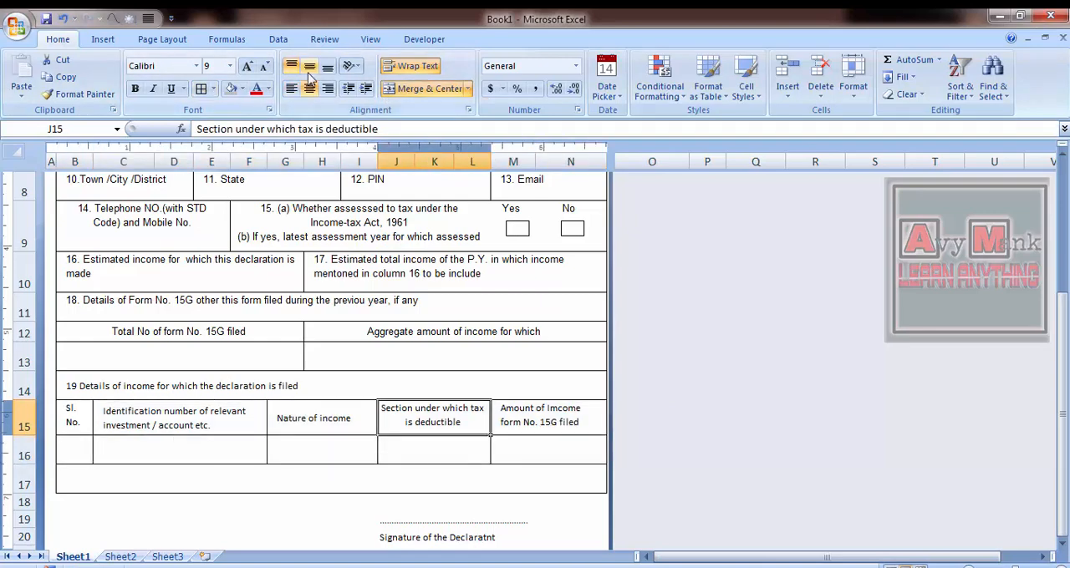
click(309, 72)
key(Right)
click(309, 72)
key(Left)
key(Left)
key(Left)
key(Left)
key(shift+Right)
key(shift+Right)
key(shift+Right)
key(shift+Right)
click(310, 86)
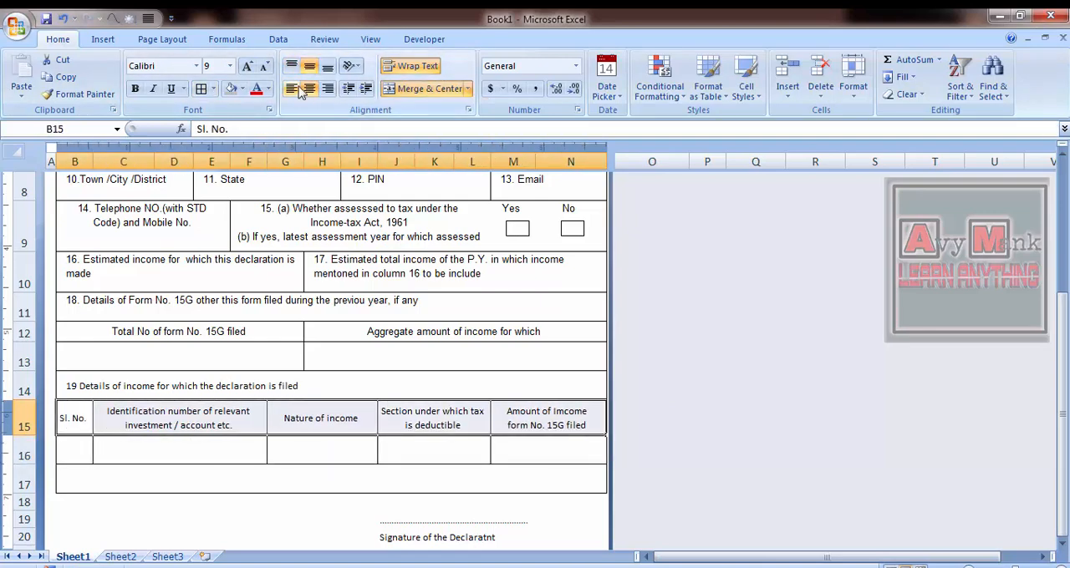
click(351, 440)
- Compare the row 15 headings with the income details table in the FORMS reference image
key(Up)
key(Left)
key(Left)
key(Right)
key(Menu)
key(alt+Tab)
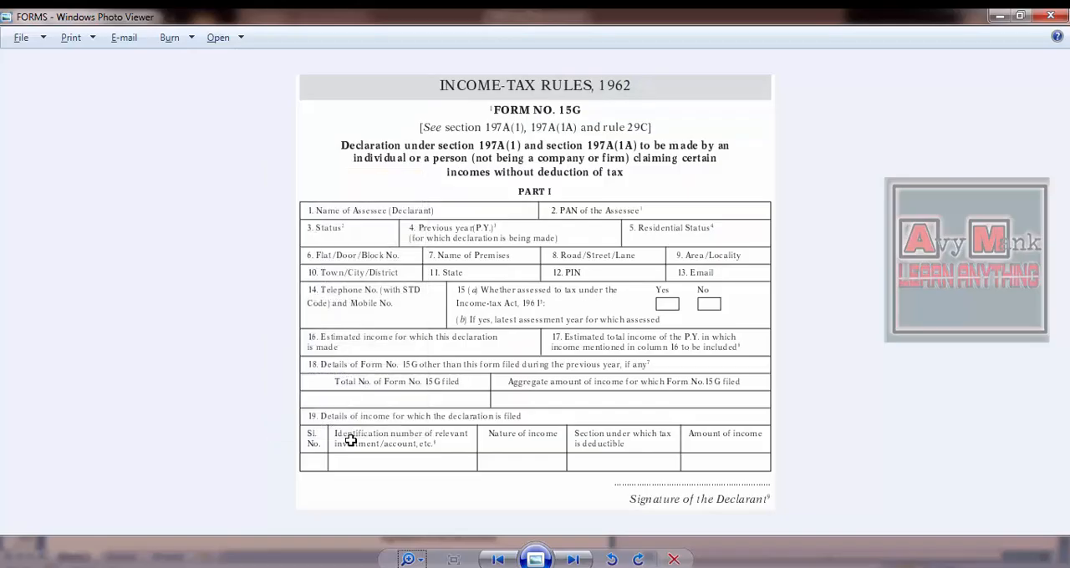
key(alt+Tab)
key(Right)
key(Right)
key(Left)
key(alt+Tab)
- Shorten the heading in M15 to "Amount of Imcome" by deleting the "form No. 15G filed" wording
key(alt+Tab)
key(Right)
key(Right)
key(F2)
key(ctrl+shift+Left)
key(ctrl+shift+Left)
key(ctrl+shift+Left)
key(BackSpace)
key(Return)
key(Up)
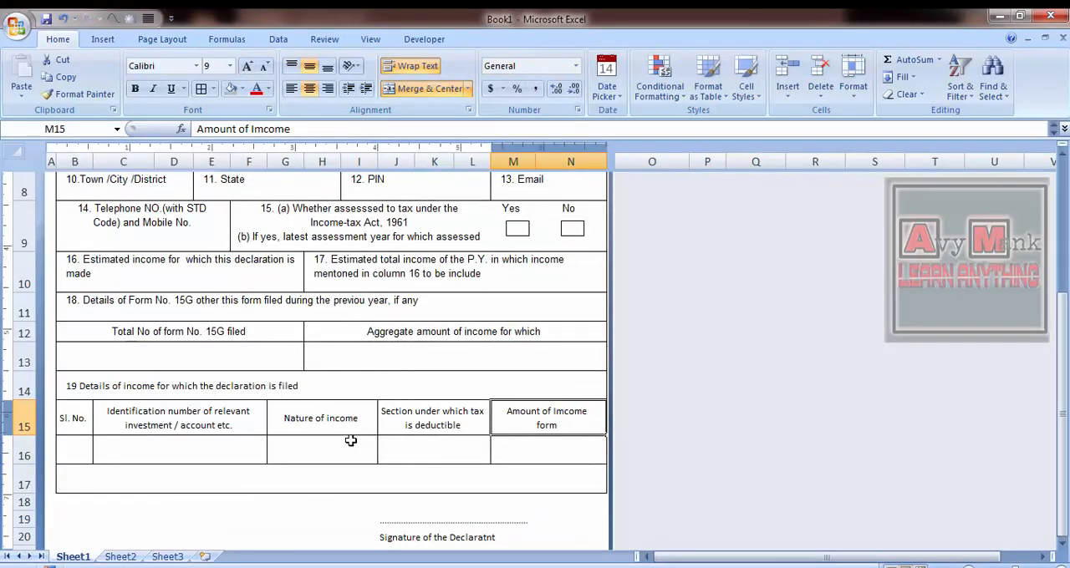
- Check the reference image and remove the borders from the extra merged row B17:N17
key(alt+Tab)
key(alt+Tab)
key(F2)
key(BackSpace)
key(BackSpace)
key(BackSpace)
key(BackSpace)
key(BackSpace)
key(Return)
key(Up)
key(Down)
key(Left)
key(Left)
key(Left)
key(Left)
key(alt+Tab)
key(alt+Tab)
key(Down)
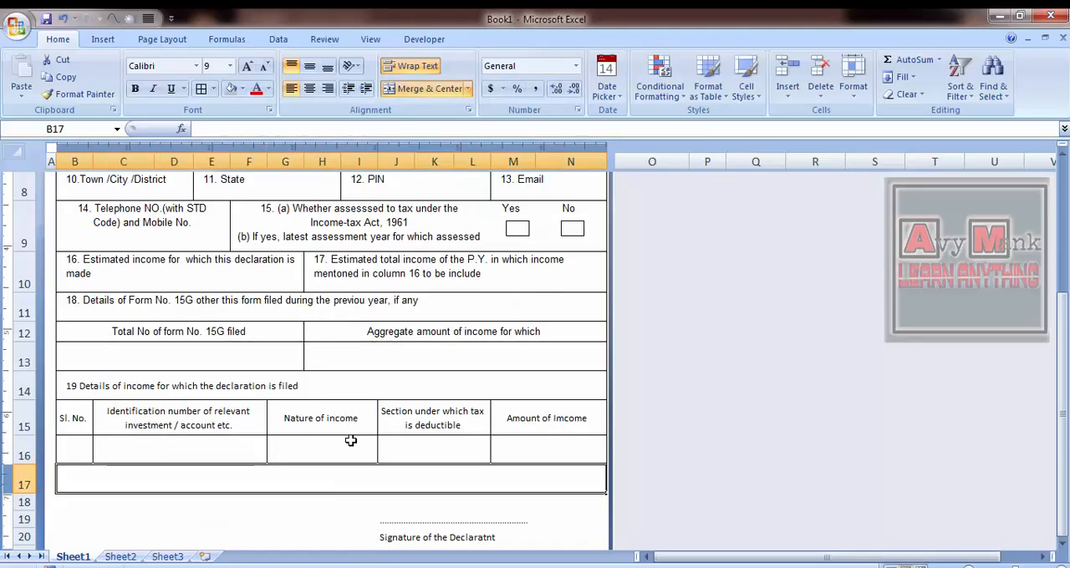
key(alt+Tab)
key(alt+Tab)
click(213, 89)
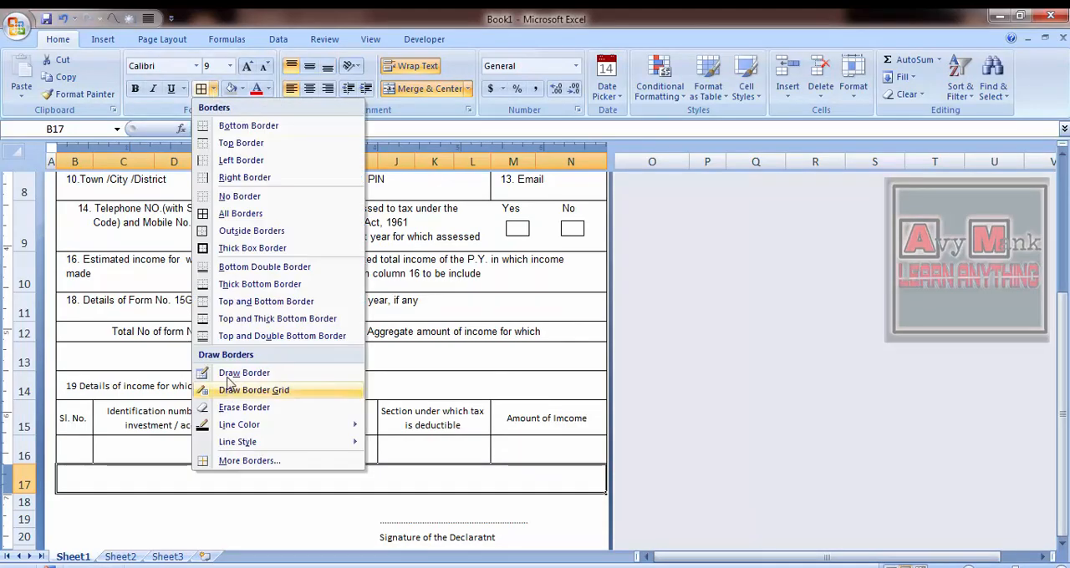
click(229, 199)
- Apply all borders to the blank entry row B16:N16 below the income details headings
key(Right)
key(Down)
key(Left)
key(Down)
key(Down)
key(Down)
key(Left)
key(Left)
key(ctrl+Left)
key(Up)
key(Up)
key(Up)
key(Up)
key(Up)
key(Right)
key(shift+Right)
key(shift+Right)
key(shift+Right)
key(shift+Right)
click(213, 89)
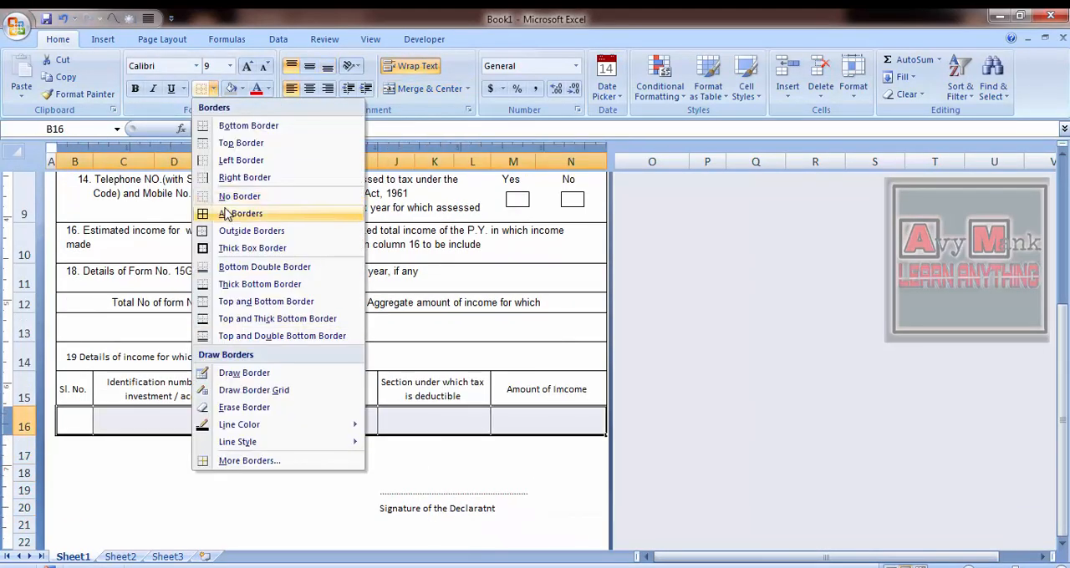
click(230, 213)
- Look over the form from the INCOME-TAX RULES title down to the area below the signature
key(Up)
key(Up)
key(Up)
key(Up)
key(Up)
key(ctrl+Up)
key(shift+Down)
key(shift+Down)
key(shift+Down)
key(shift+Down)
key(shift+Down)
key(shift+Down)
key(shift+Down)
key(shift+Down)
key(shift+Down)
key(shift+Down)
key(shift+Down)
key(shift+Down)
key(shift+Down)
key(shift+Down)
key(shift+Down)
key(shift+Down)
key(shift+Down)
key(shift+Down)
key(shift+Down)
key(shift+Down)
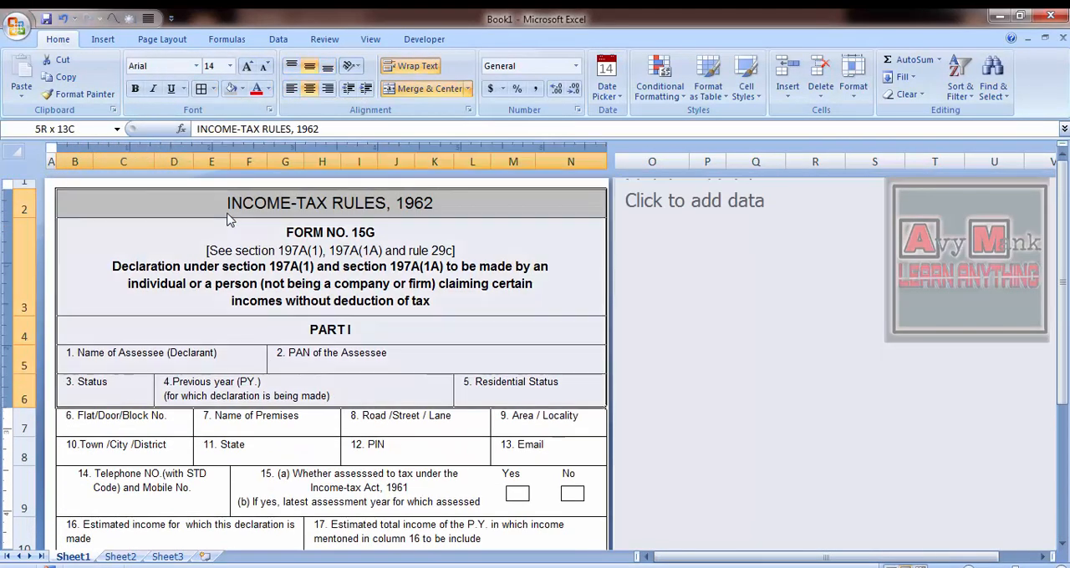
key(Up)
key(Down)
key(Down)
key(Down)
key(Down)
key(Down)
key(Down)
key(Down)
key(Down)
key(Down)
key(Down)
key(Down)
key(Down)
key(Down)
key(Down)
key(Down)
key(Down)
key(Down)
key(Down)
key(Down)
key(Down)
key(Down)
key(Down)
key(Down)
key(Right)
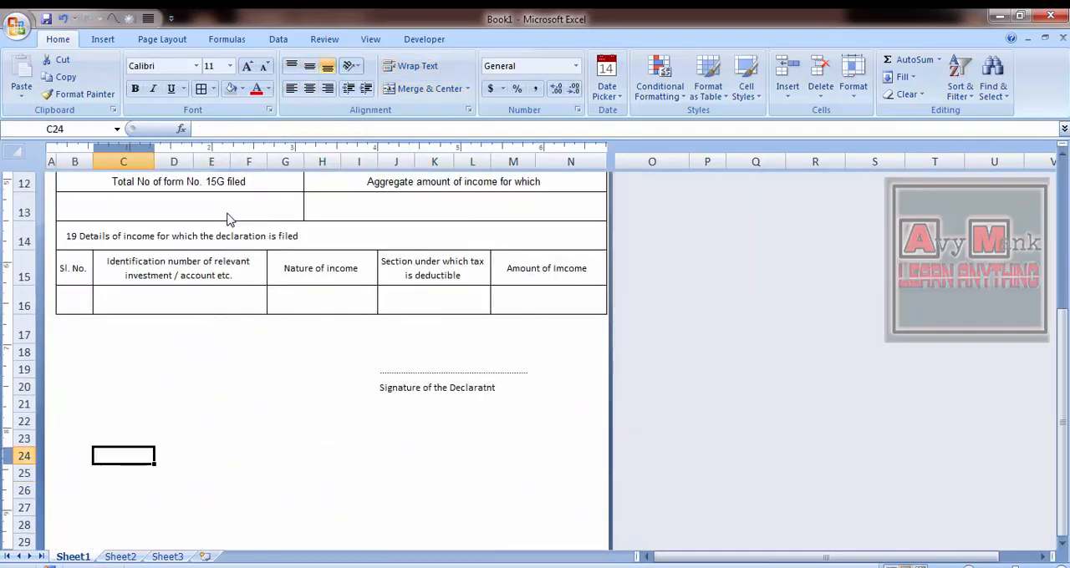
- Extend the dotted signature line in row 19 across to column N
key(Up)
key(Up)
key(Up)
key(Up)
key(Up)
key(Right)
key(Right)
key(Right)
key(Right)
key(Right)
key(Right)
key(Right)
key(Right)
key(Right)
key(Right)
key(Right)
key(Left)
key(Left)
key(Left)
key(Left)
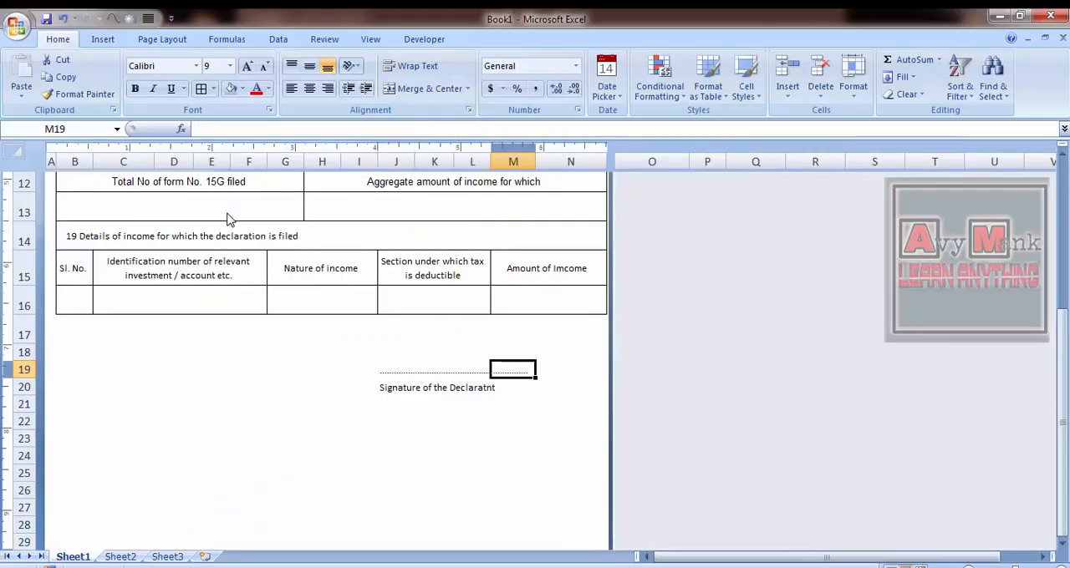
key(Down)
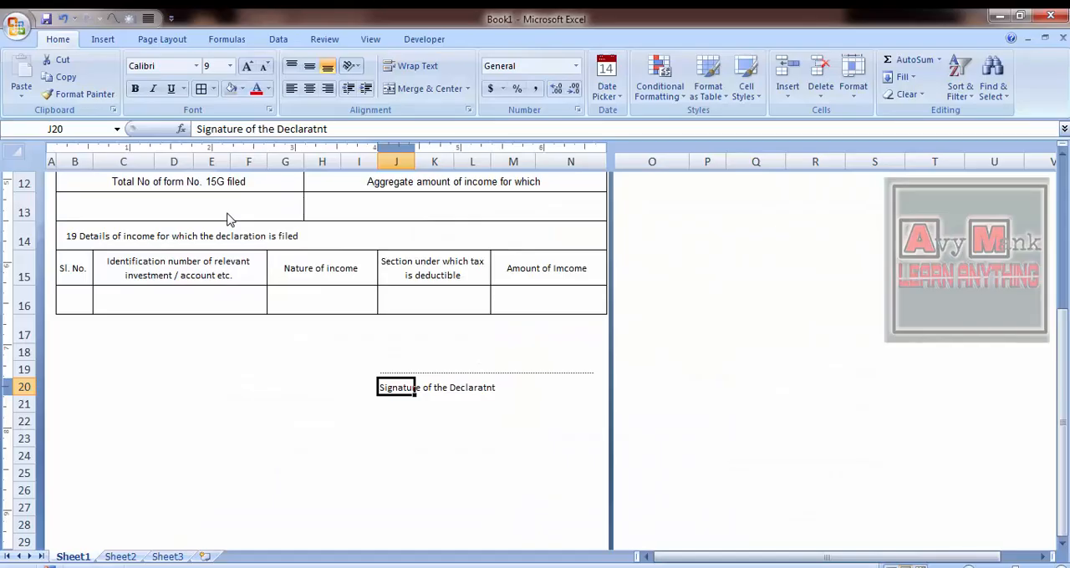
- Merge and centre the "Signature of the Declaratnt" caption across J20:N20 and make it italic
key(shift+Right)
key(shift+Right)
key(shift+Right)
key(shift+Right)
click(414, 89)
click(154, 90)
click(435, 335)
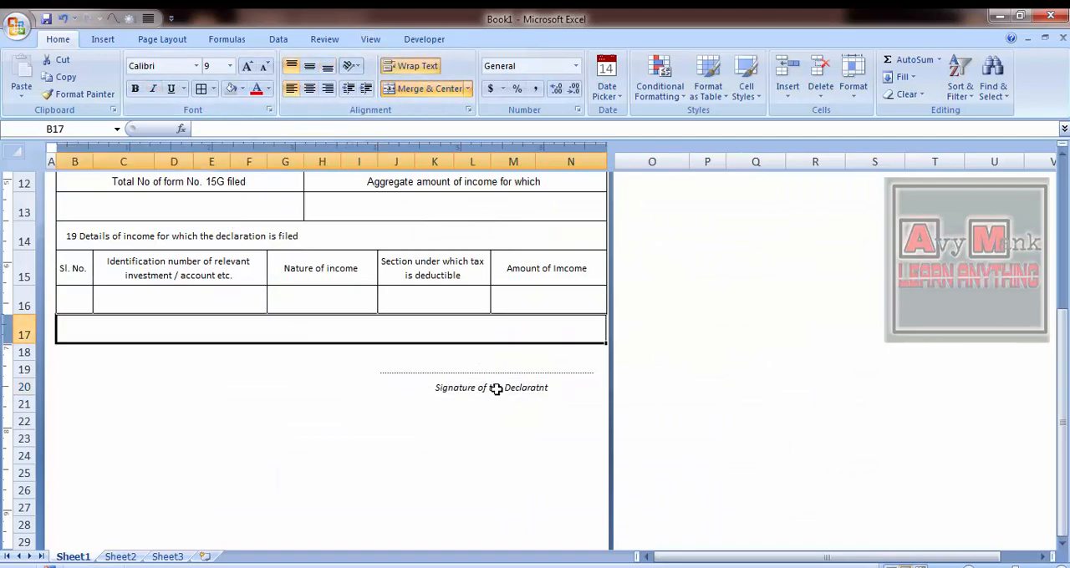
- Increase the font size of the "Signature of the Declaratnt" caption by two increments
click(495, 389)
click(246, 68)
click(246, 69)
click(246, 68)
click(247, 69)
click(214, 390)
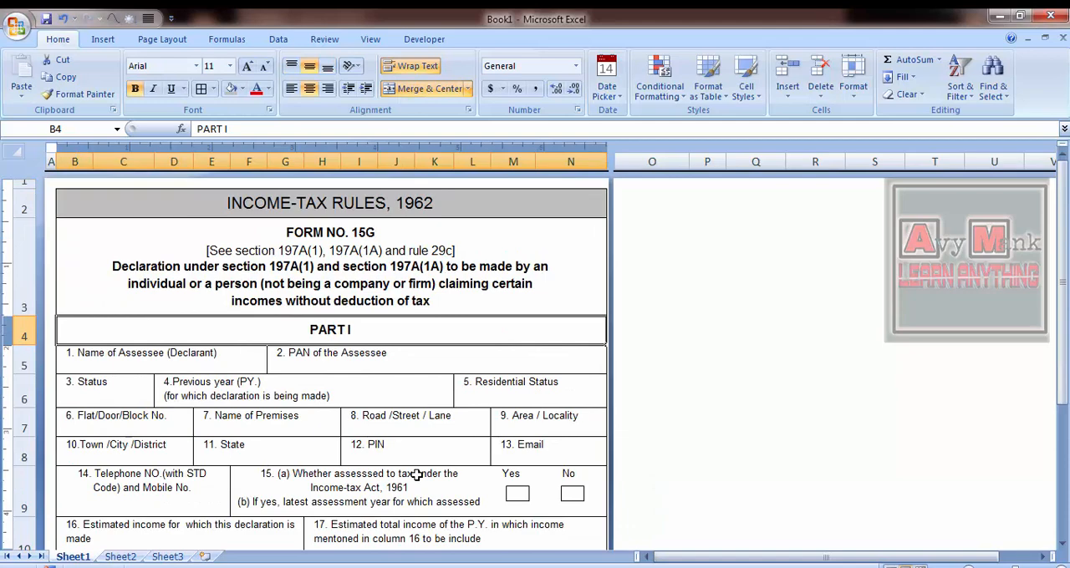
- Review the form from the FORM NO. 15G heading through the income details table to the signature line
key(Up)
key(Up)
key(Down)
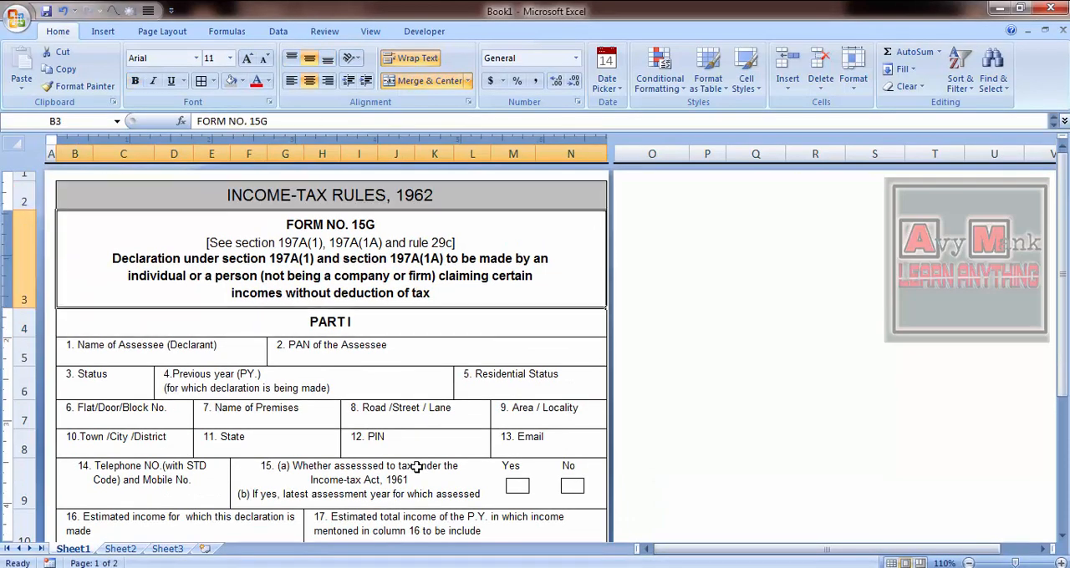
key(Down)
key(Down)
key(Down)
key(Down)
key(Down)
key(Down)
key(Down)
key(Down)
key(Down)
key(Down)
key(Down)
key(Down)
key(Down)
key(Down)
key(Down)
key(Down)
key(Down)
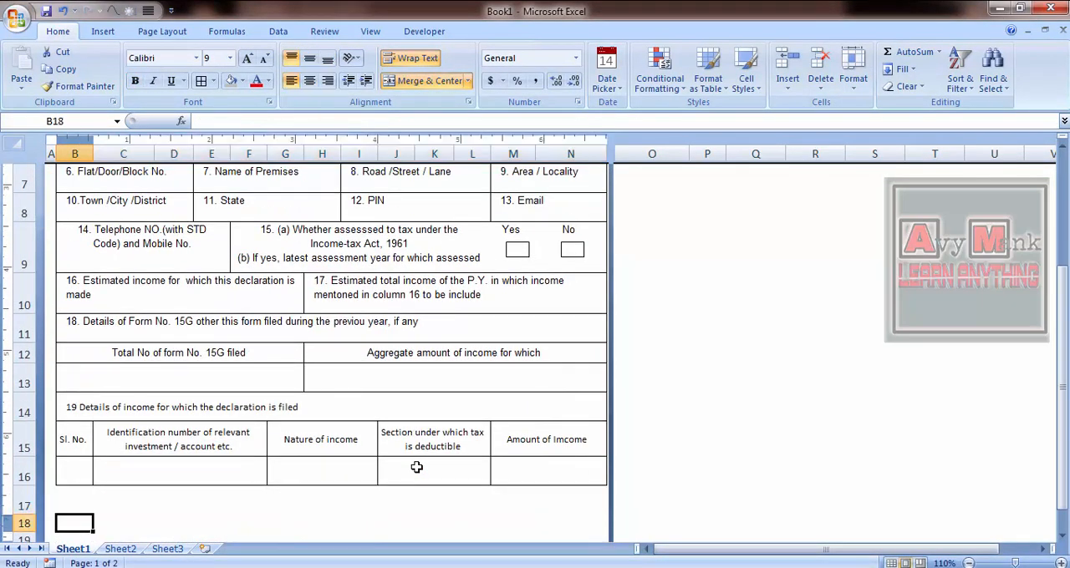
key(Up)
key(Up)
key(Up)
key(Up)
key(Up)
key(Right)
key(Right)
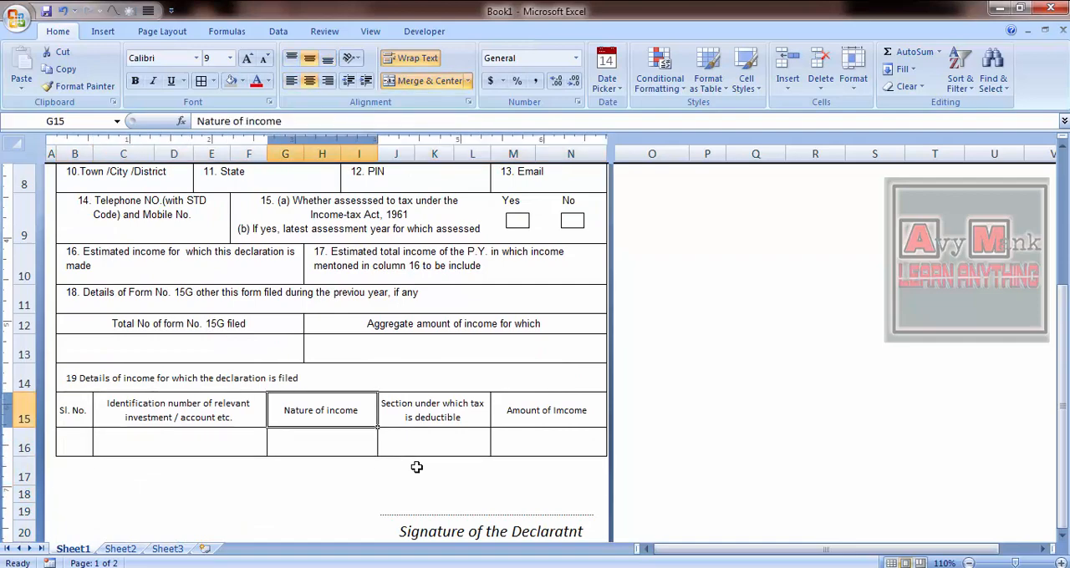
key(Right)
key(Right)
key(Left)
key(Down)
key(Down)
key(Down)
key(Down)
key(Up)
key(Left)
key(Down)
key(Down)
- Recheck the numbered fields between the aggregate amount heading and Part I, and back down to row 17
key(Up)
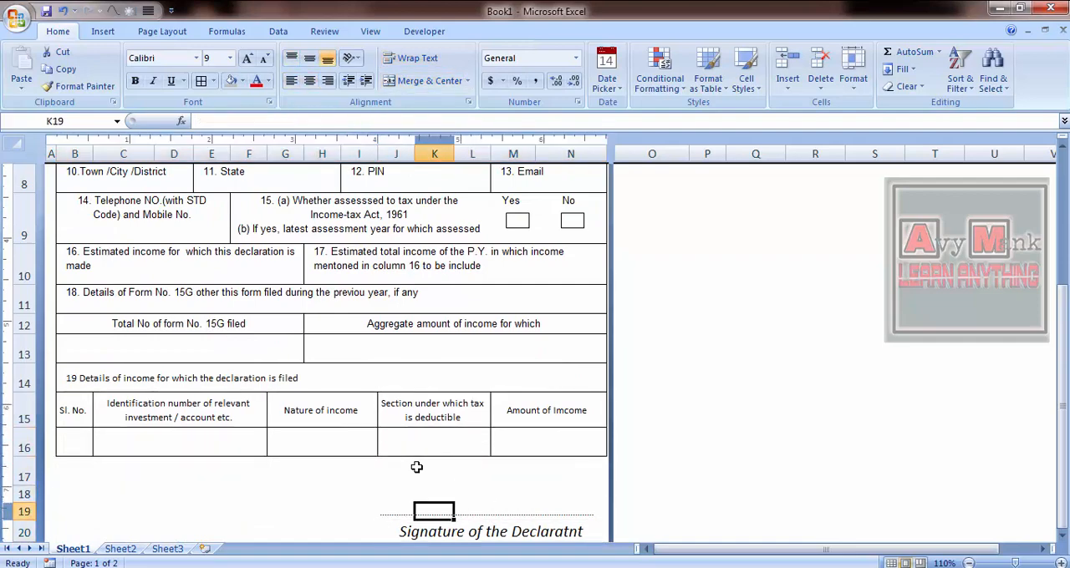
key(Up)
key(Up)
key(Up)
key(Up)
key(Up)
key(Up)
key(Up)
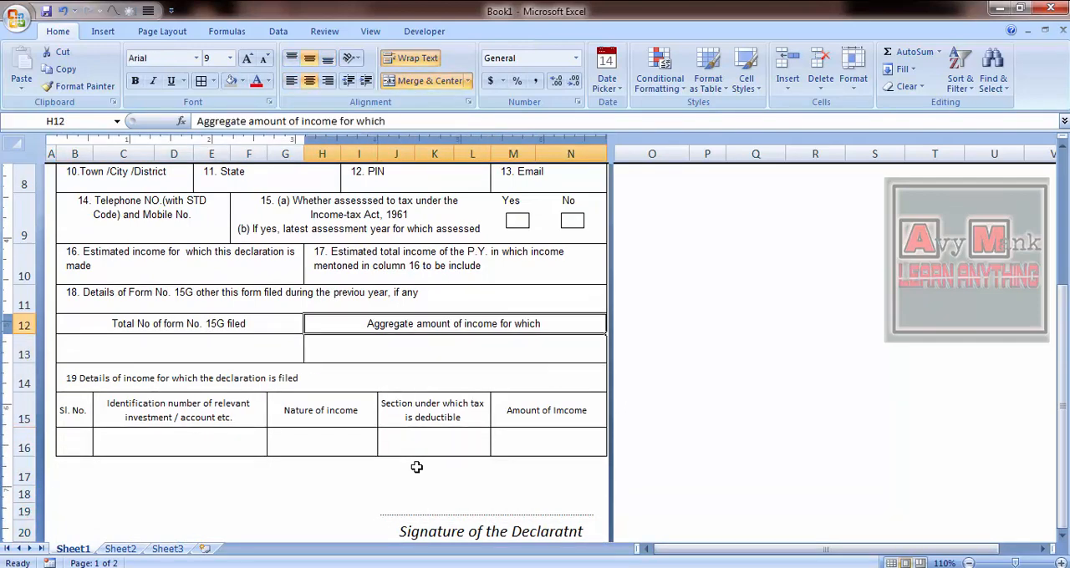
key(Up)
key(Up)
key(Up)
key(Up)
key(Up)
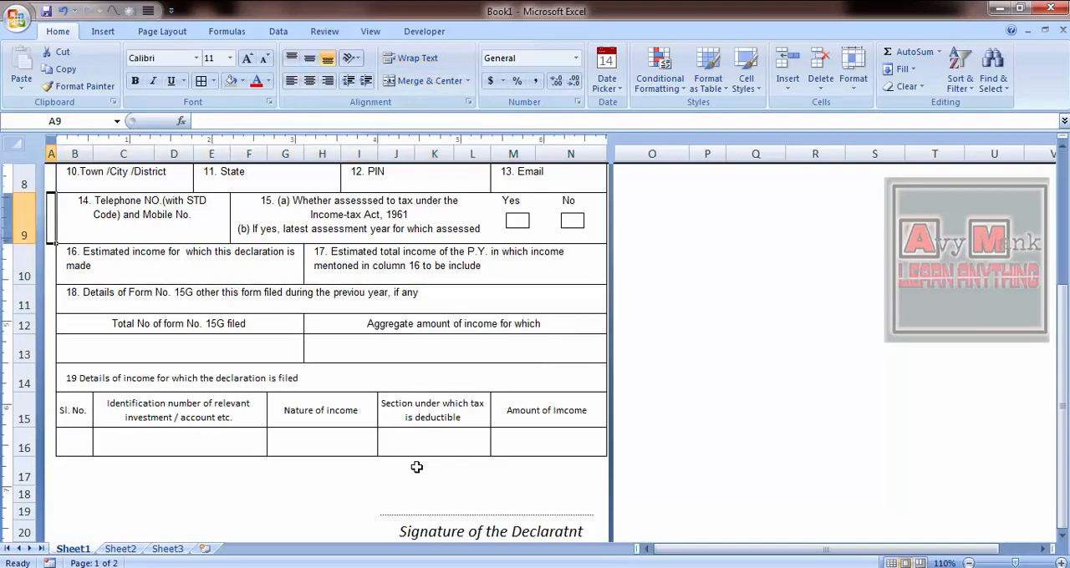
key(Right)
key(Up)
key(Up)
key(Up)
key(Left)
key(Down)
key(Down)
key(Down)
key(Down)
key(Down)
key(Down)
key(Down)
key(Down)
key(Down)
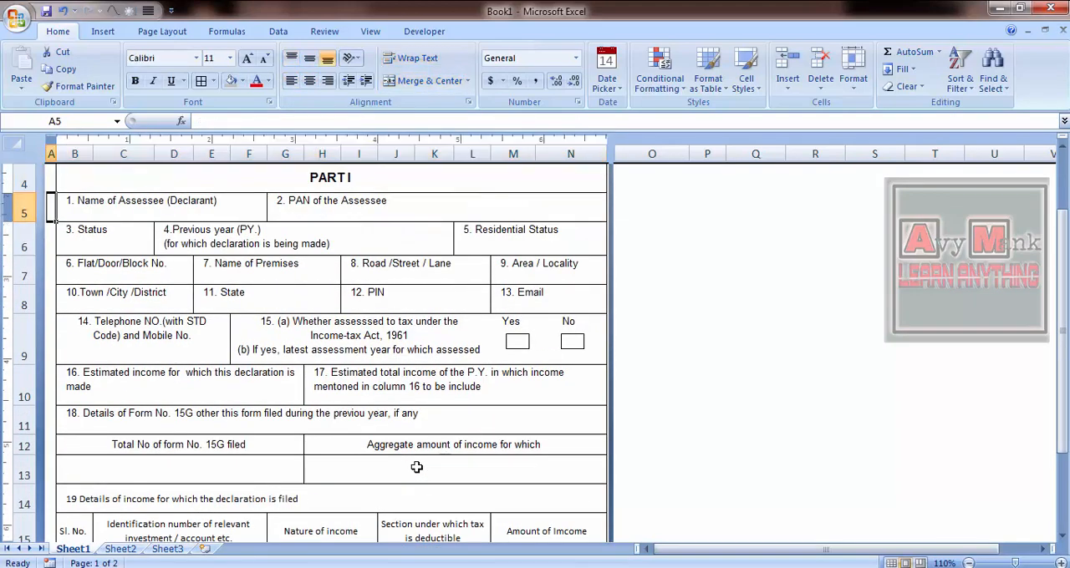
key(Right)
key(Down)
key(Down)
key(Down)
key(Down)
- Open the sheet in print preview and inspect the zoomed page from the title to the signature
key(ctrl+p)
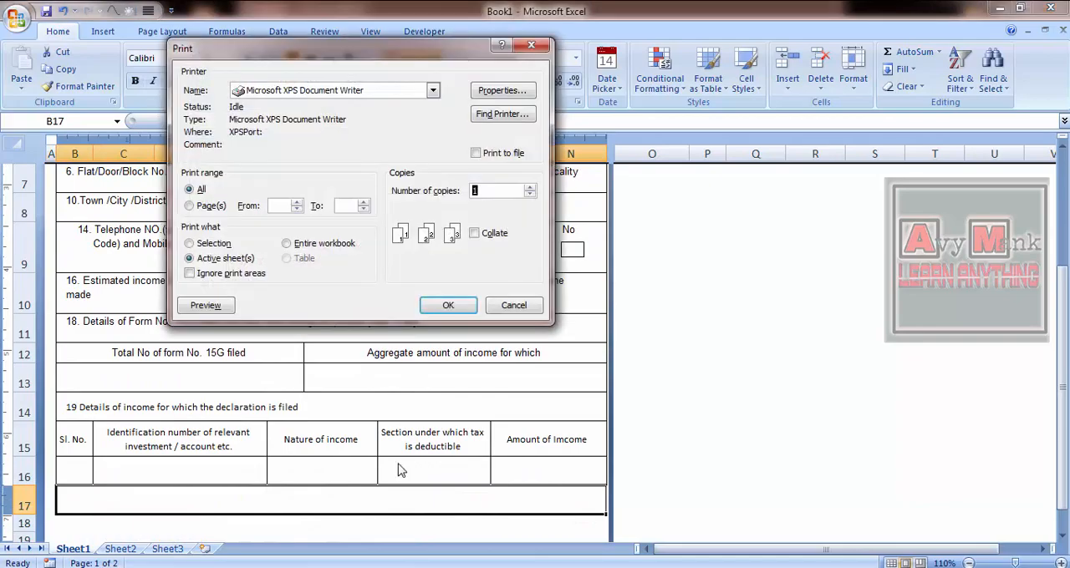
click(206, 306)
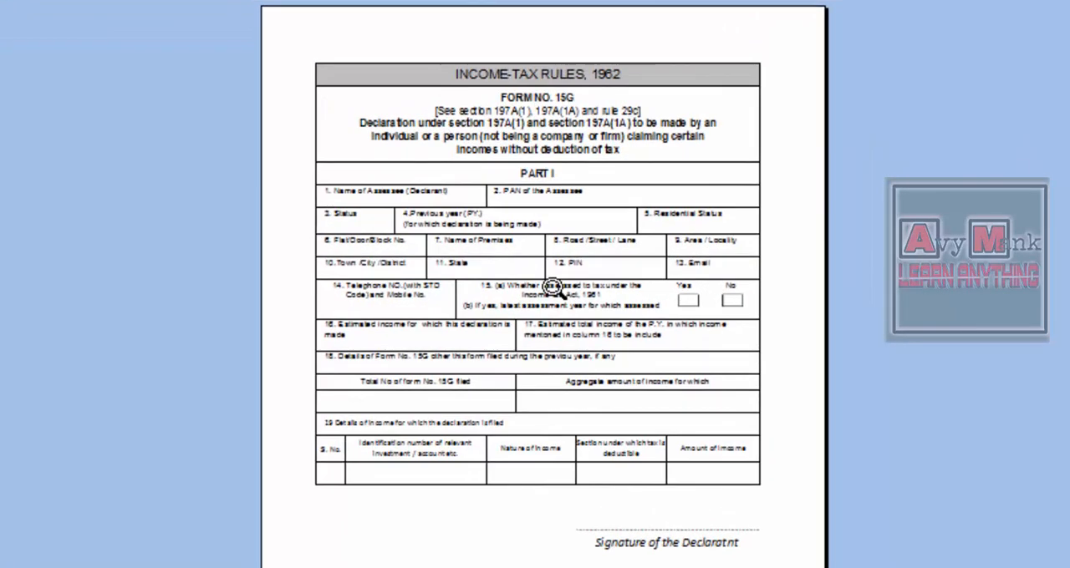
click(553, 288)
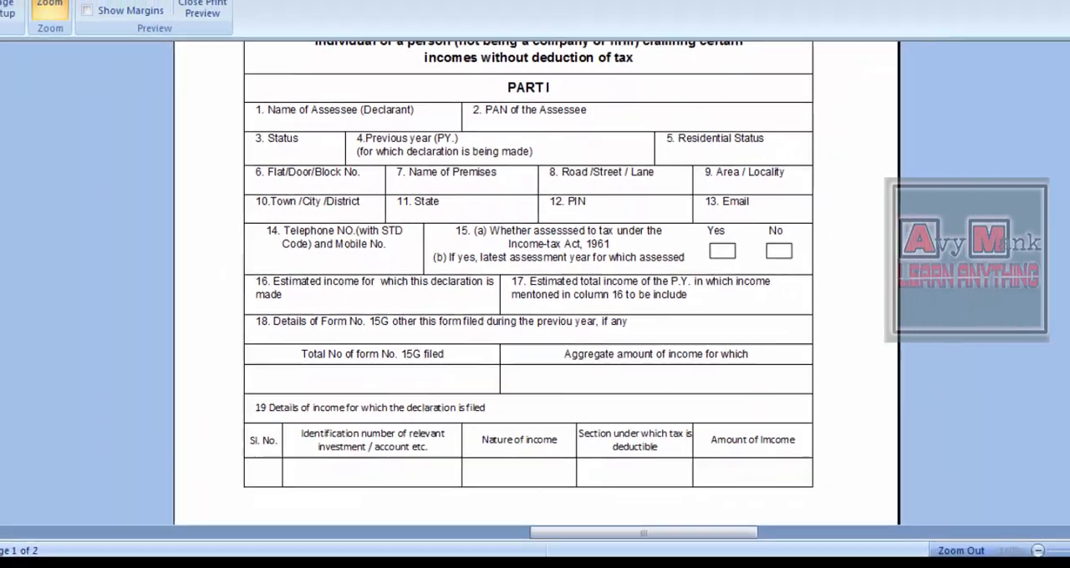
scroll(535, 284, up, 2)
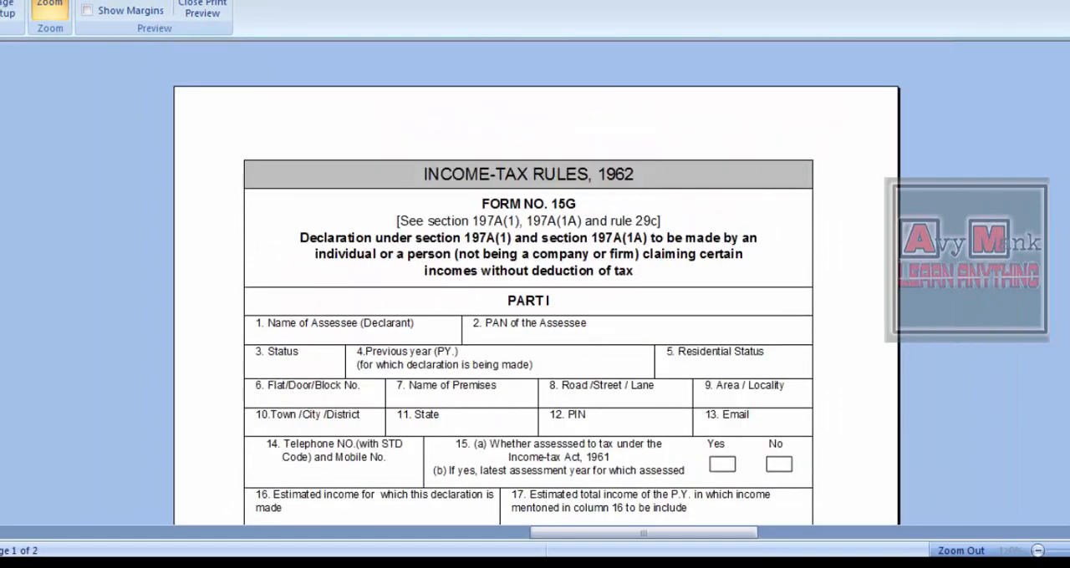
scroll(535, 285, down, 4)
scroll(535, 284, down, 1)
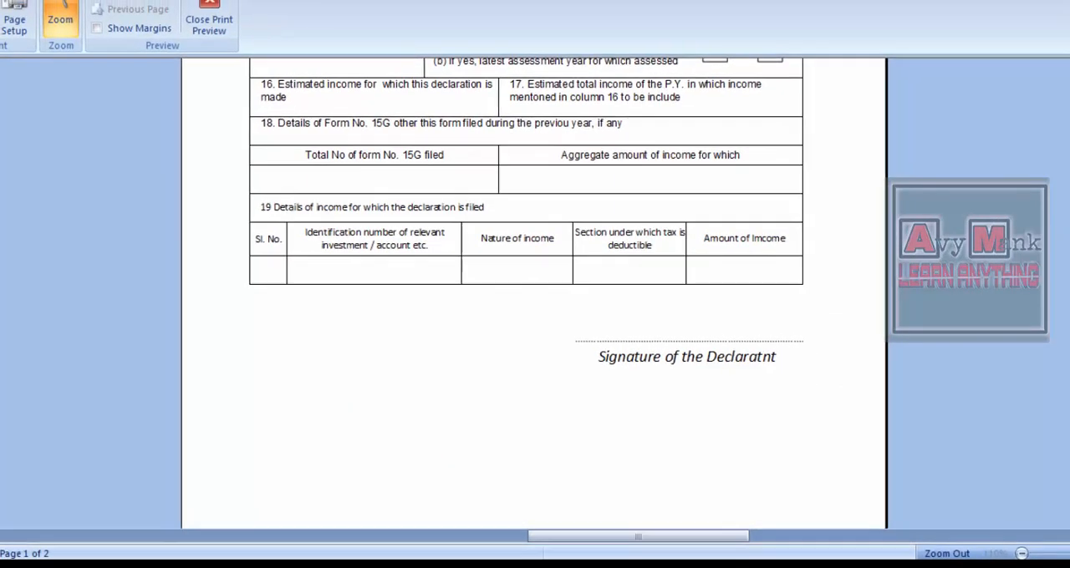
- Leave the print preview and check the worksheet from the town field down to the signature area
key(Down)
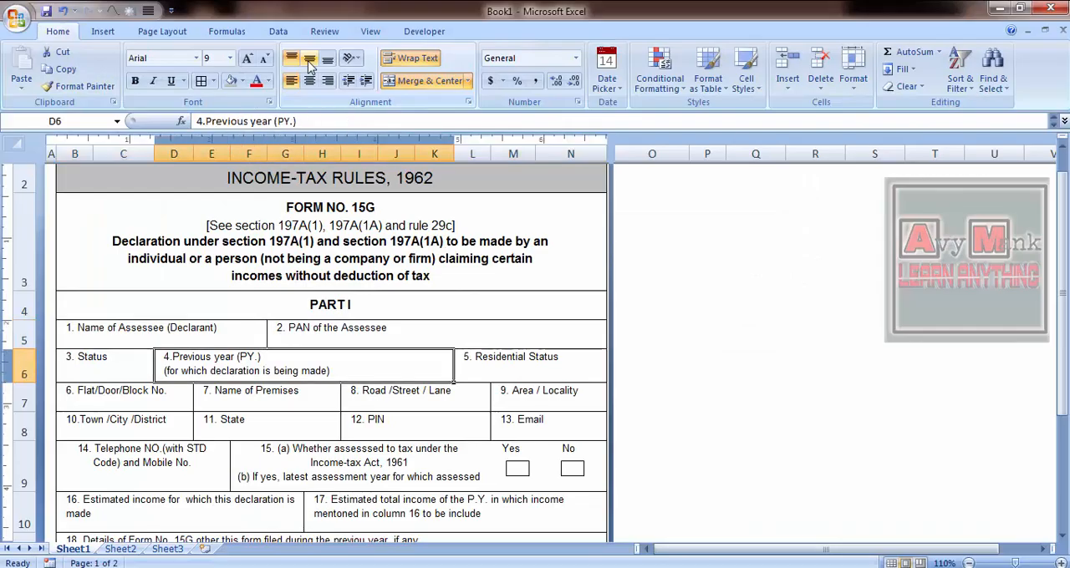
key(Left)
key(Down)
key(Down)
key(Down)
key(Down)
key(Down)
key(Down)
key(Down)
key(Down)
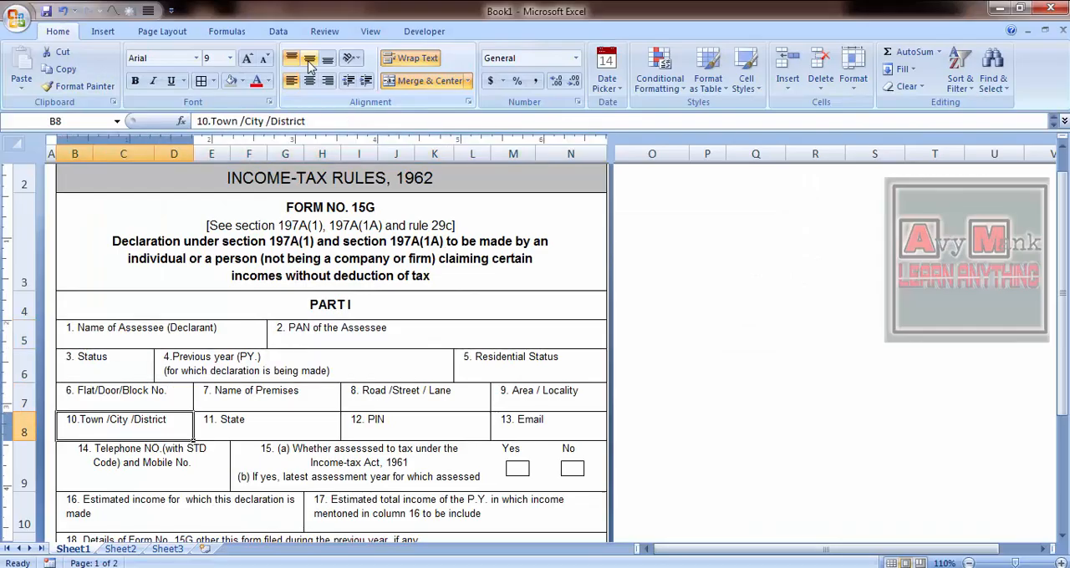
key(Down)
key(Down)
key(Down)
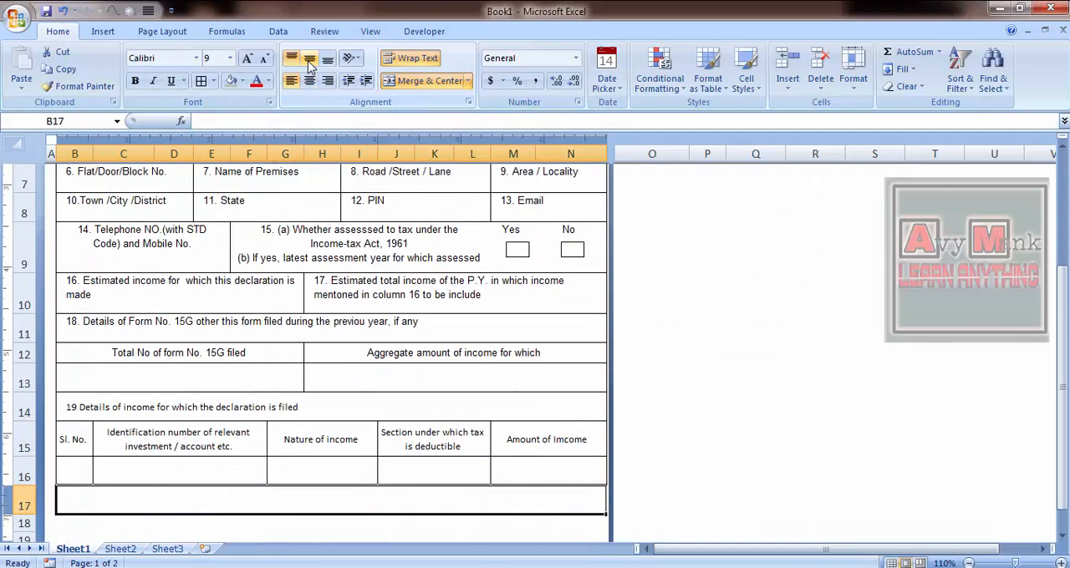
key(Down)
key(Down)
key(Down)
key(Down)
key(Right)
key(Right)
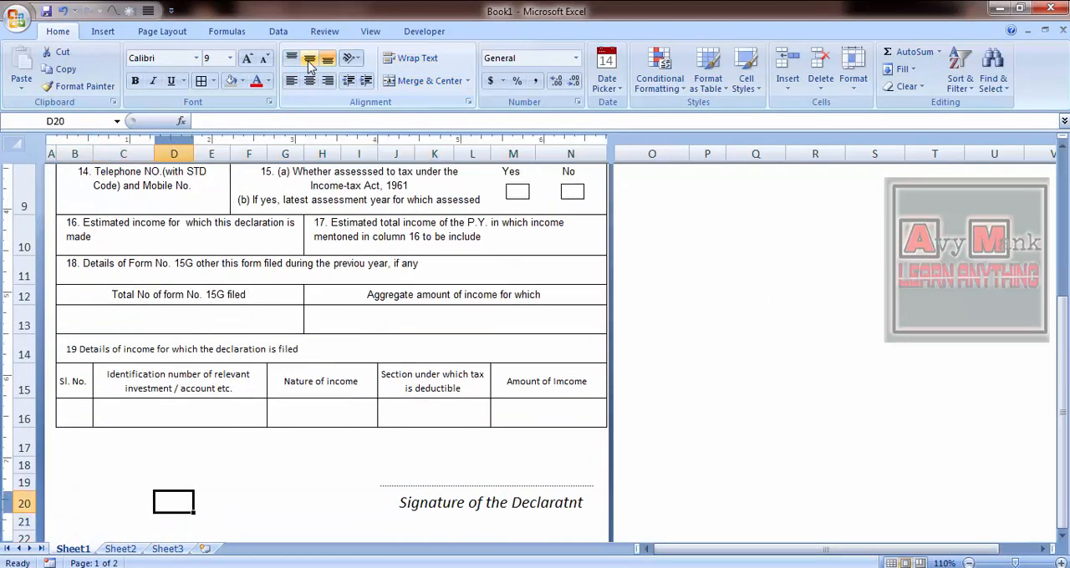